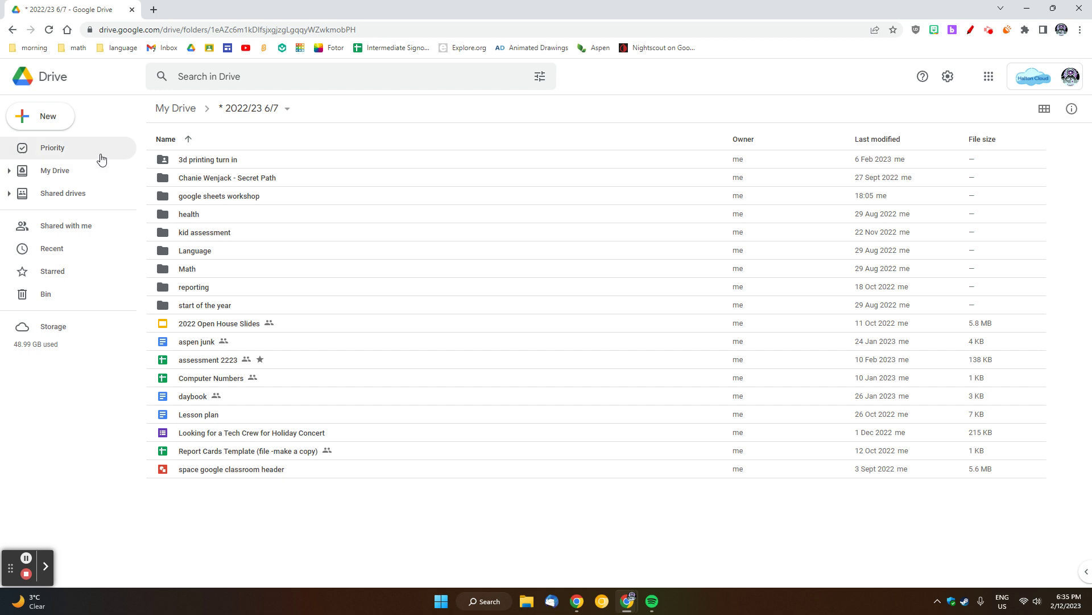
Step: Create a new blank Google Sheets spreadsheet in the current Drive folder
left_click(47, 115)
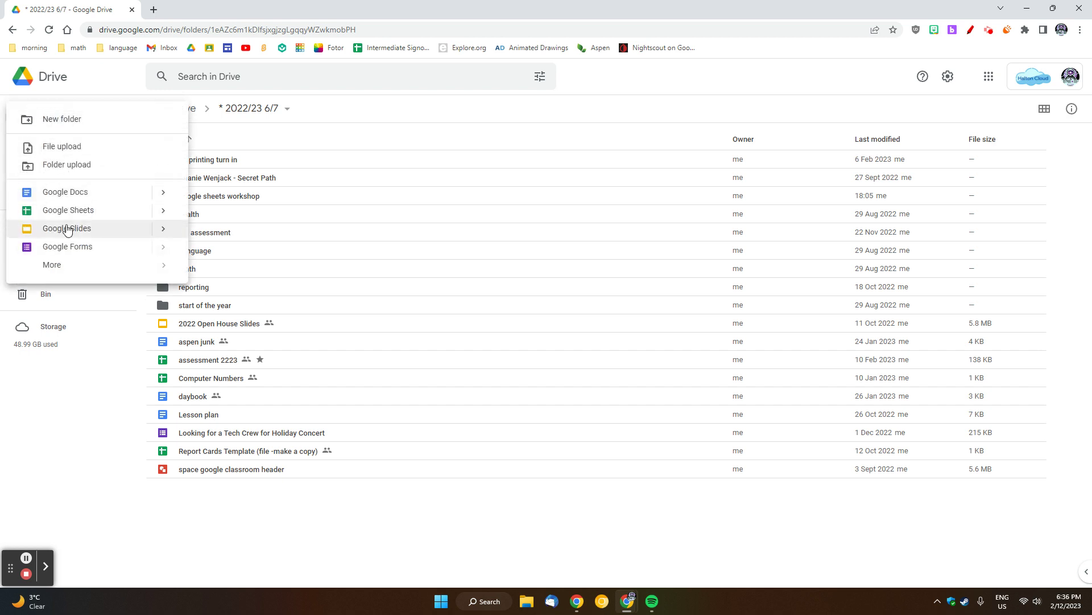
left_click(67, 214)
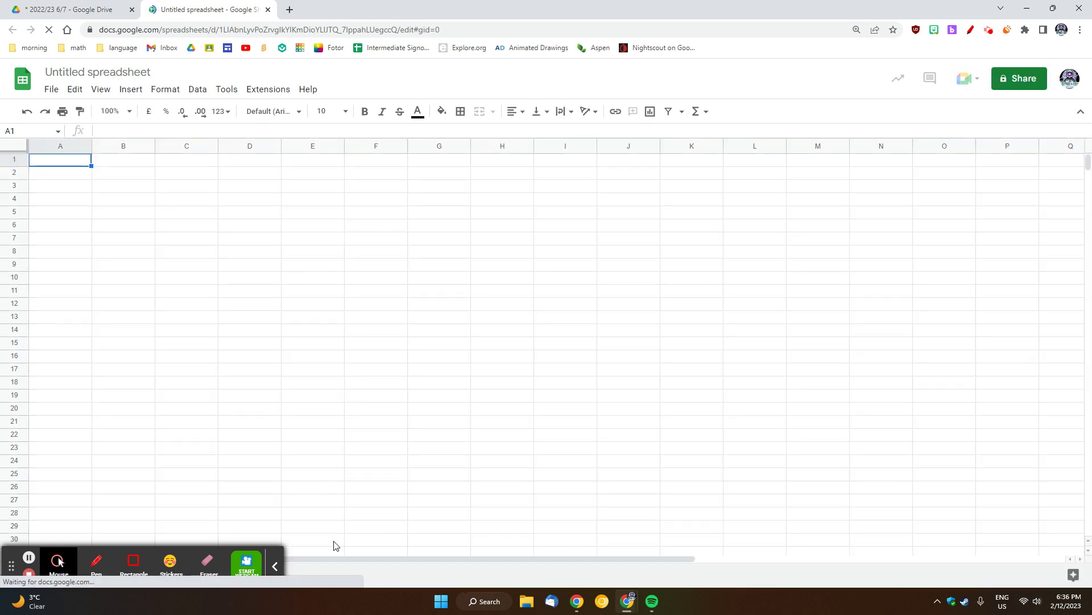
left_click(275, 566)
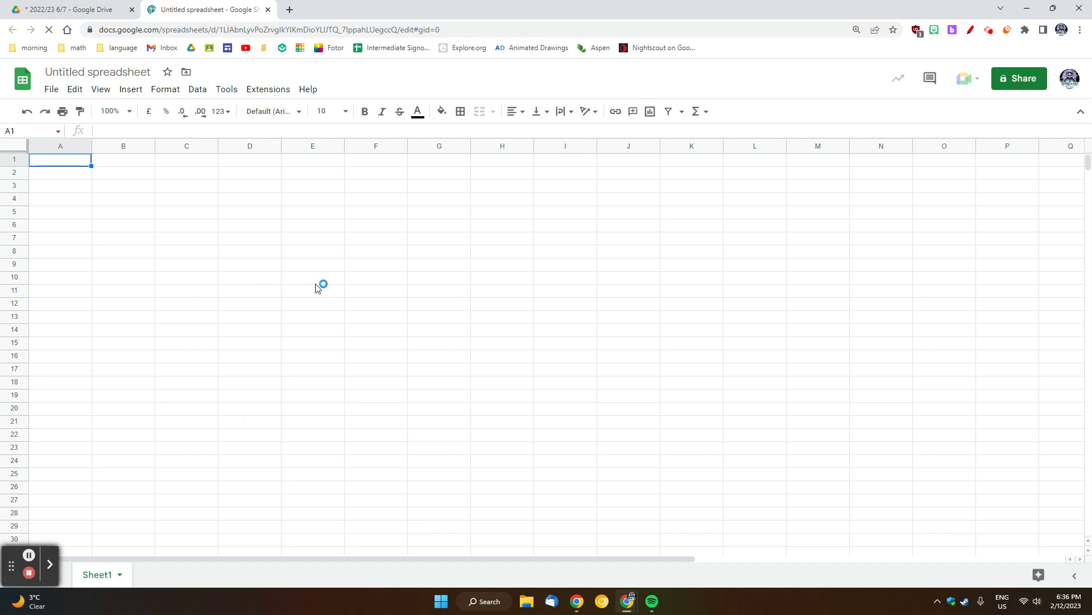
left_click(254, 196)
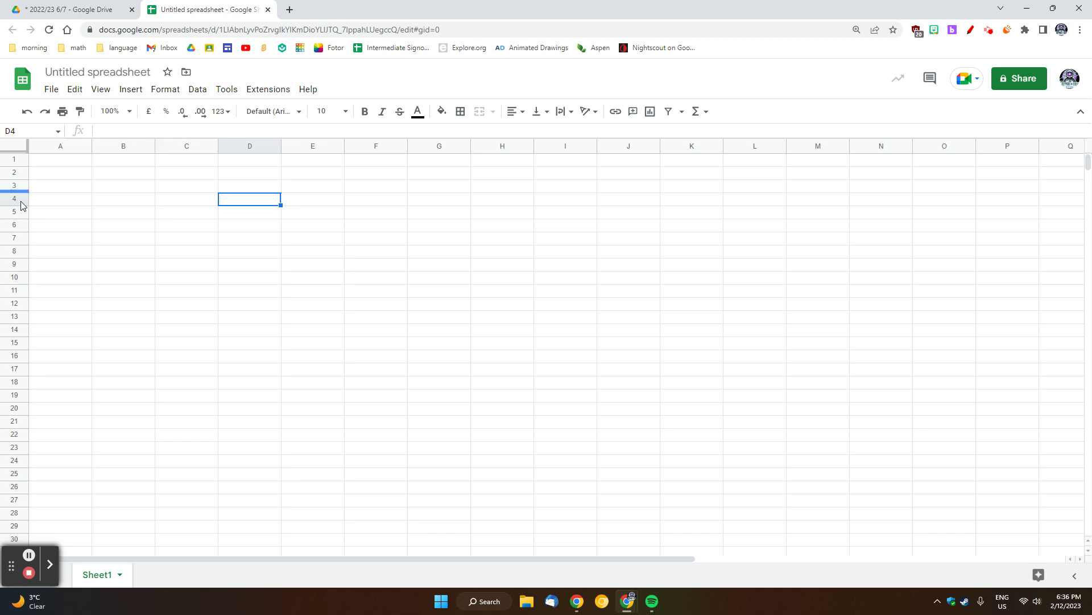
Step: Enter the headings "Student", "Compare to A" and "Compare to B" in cells A1 to C1
left_click(58, 165)
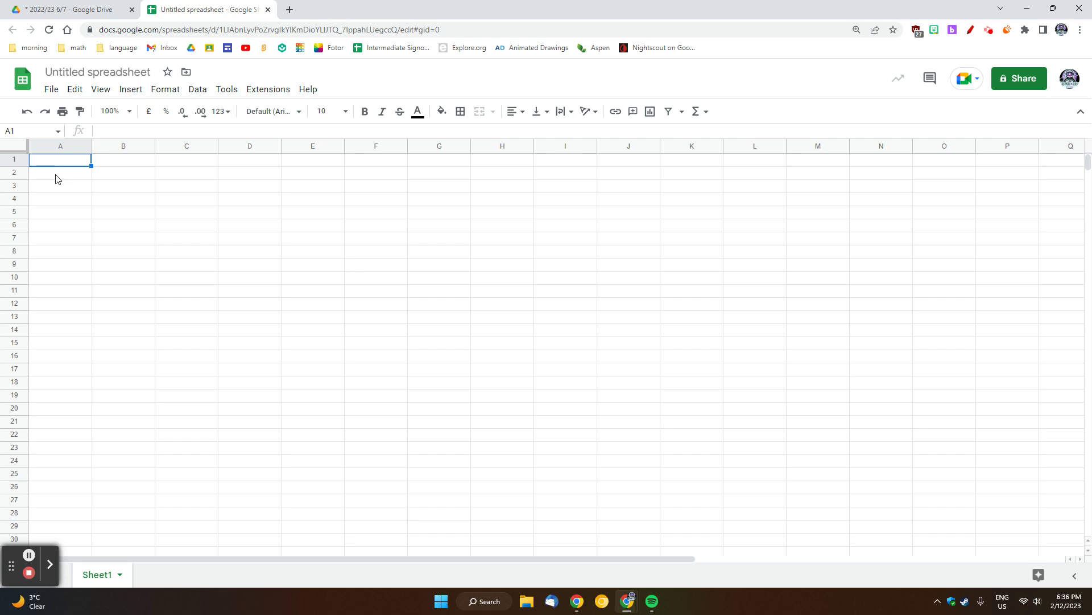
type("Student")
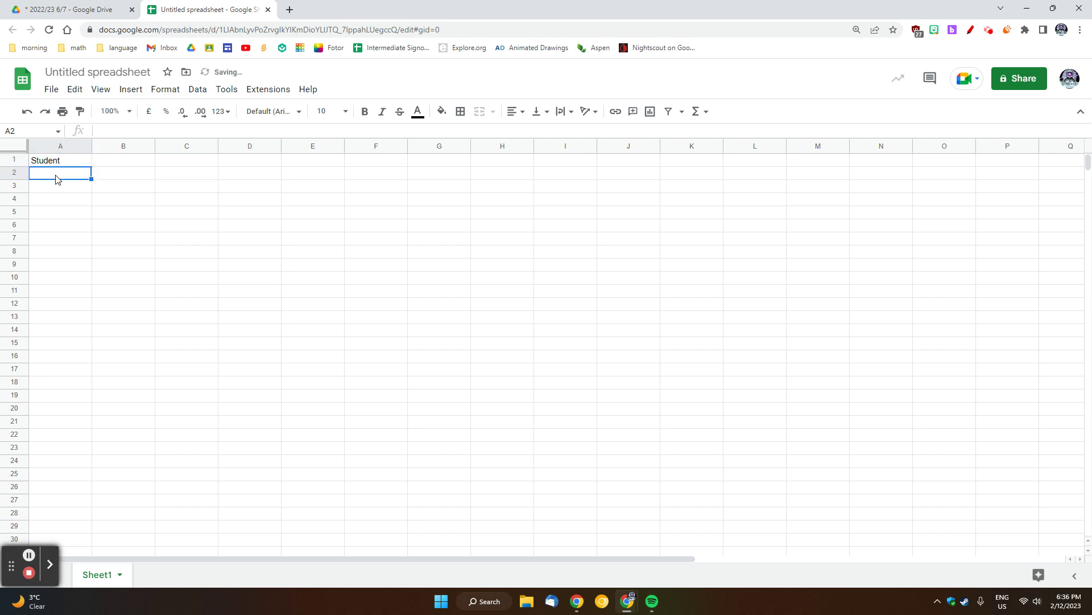
key("Tab")
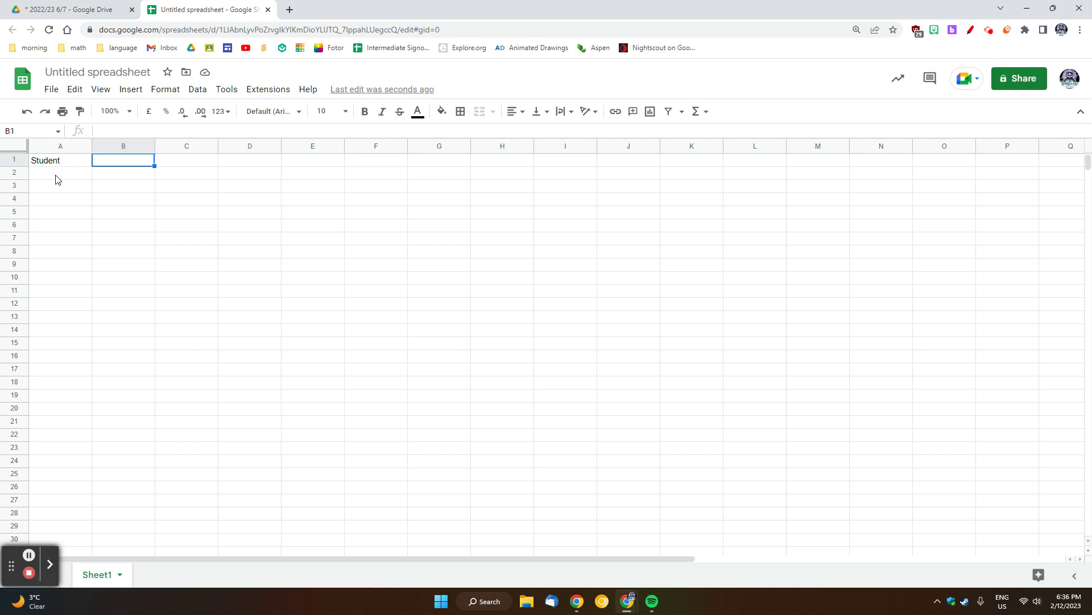
type("Compare ")
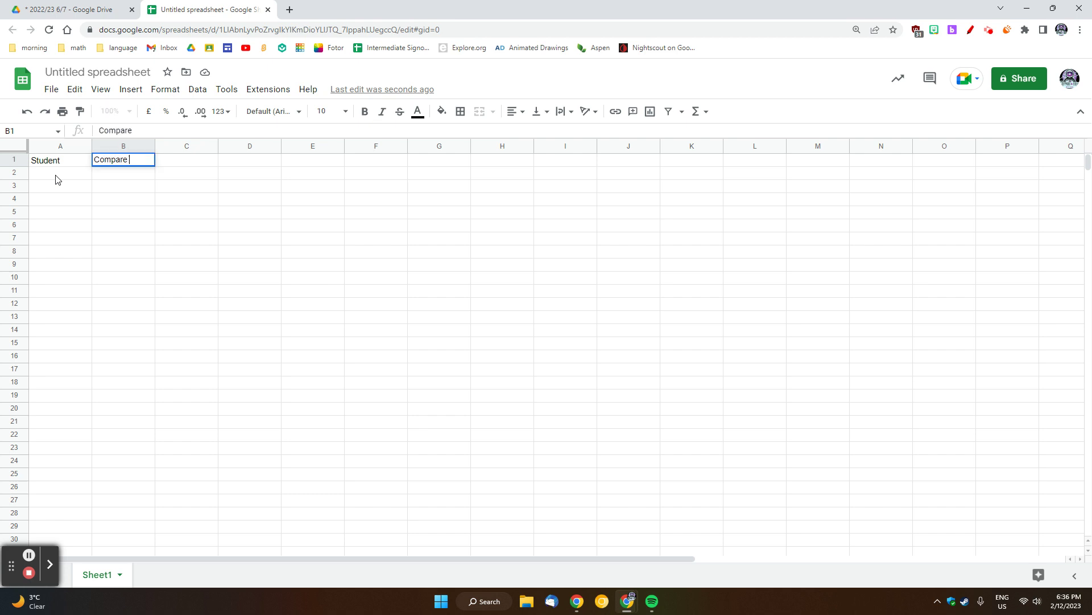
type("to A")
key("Tab")
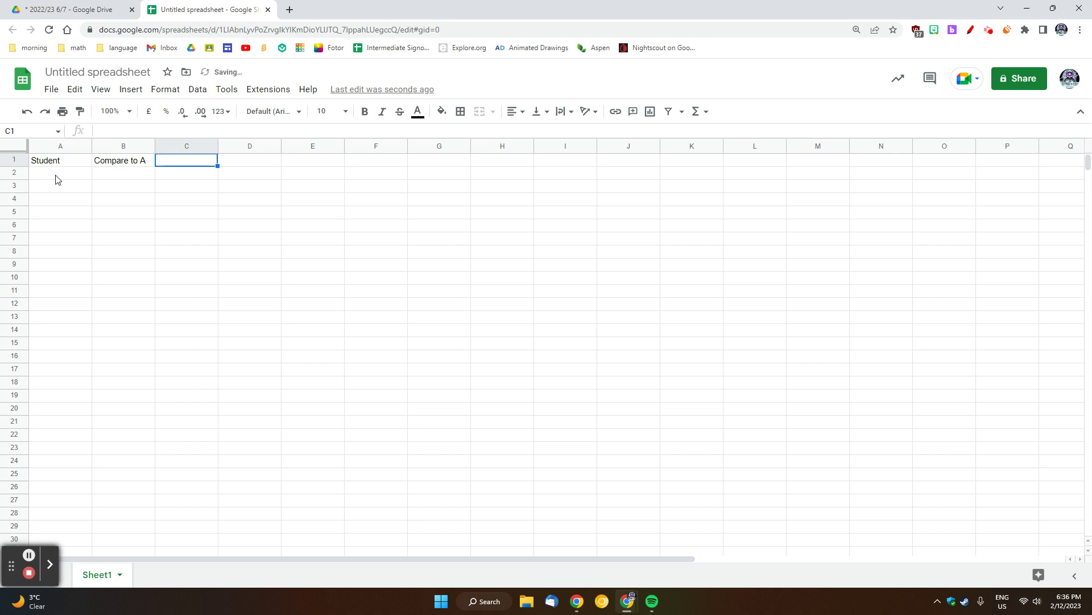
type("Compare t")
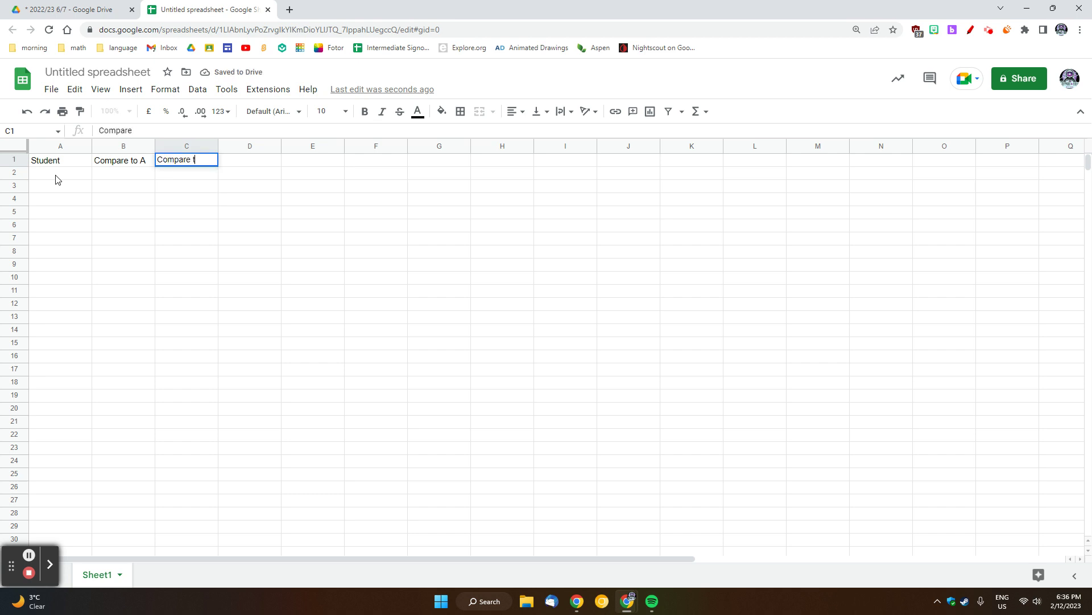
type("o B")
key("Return")
key("Up")
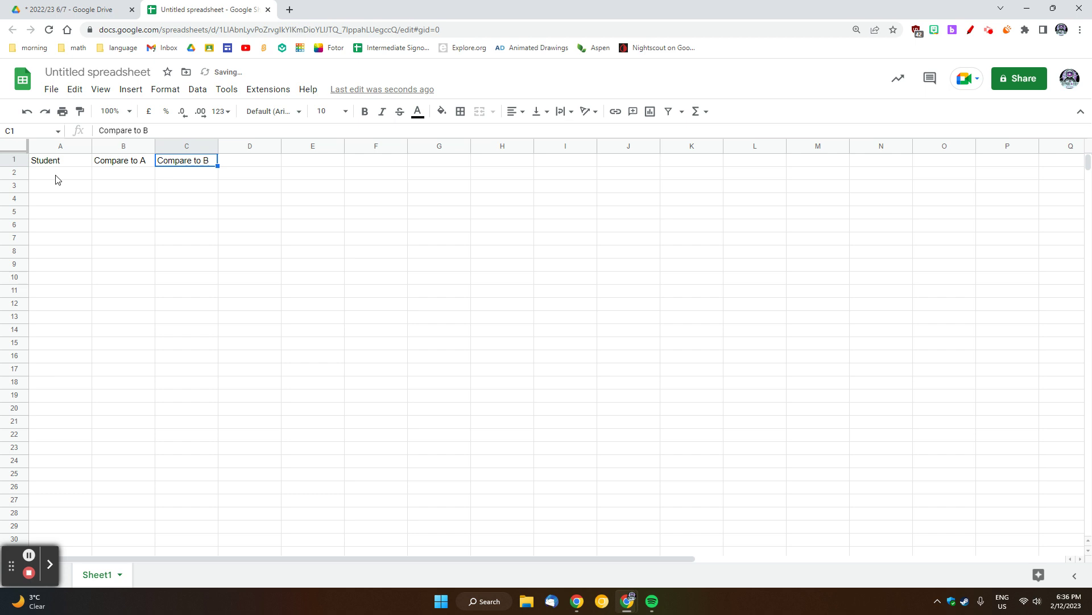
key("Down")
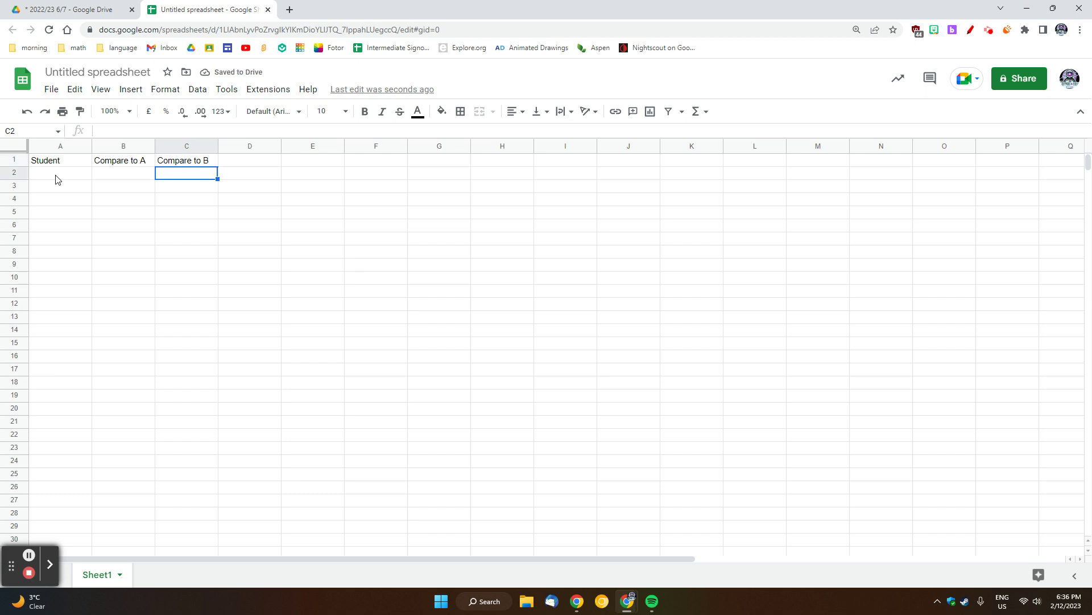
type("jksadk")
key("Return")
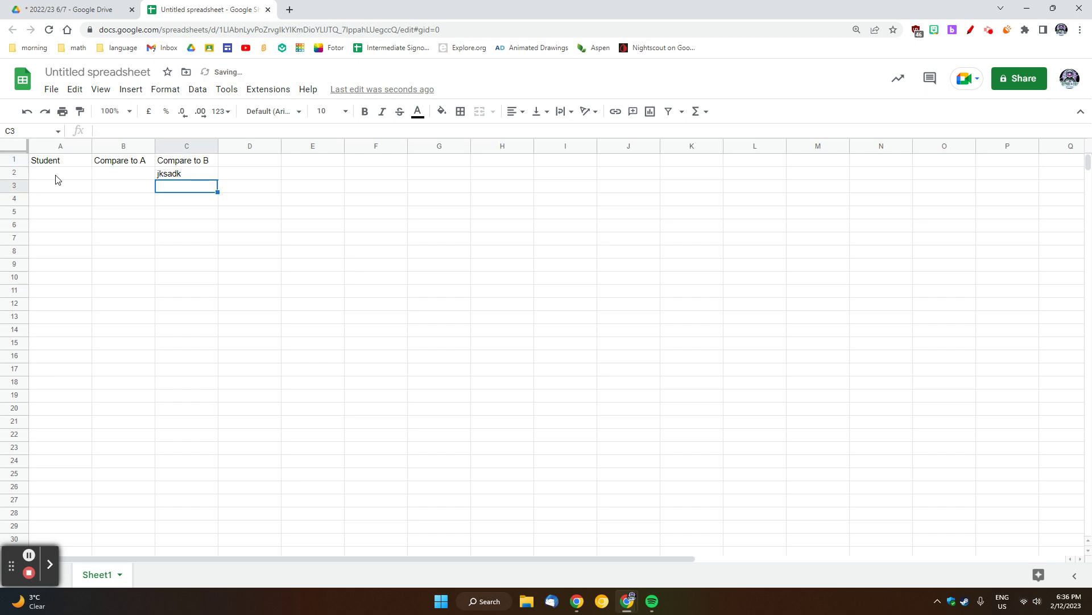
key("Up")
key("Up")
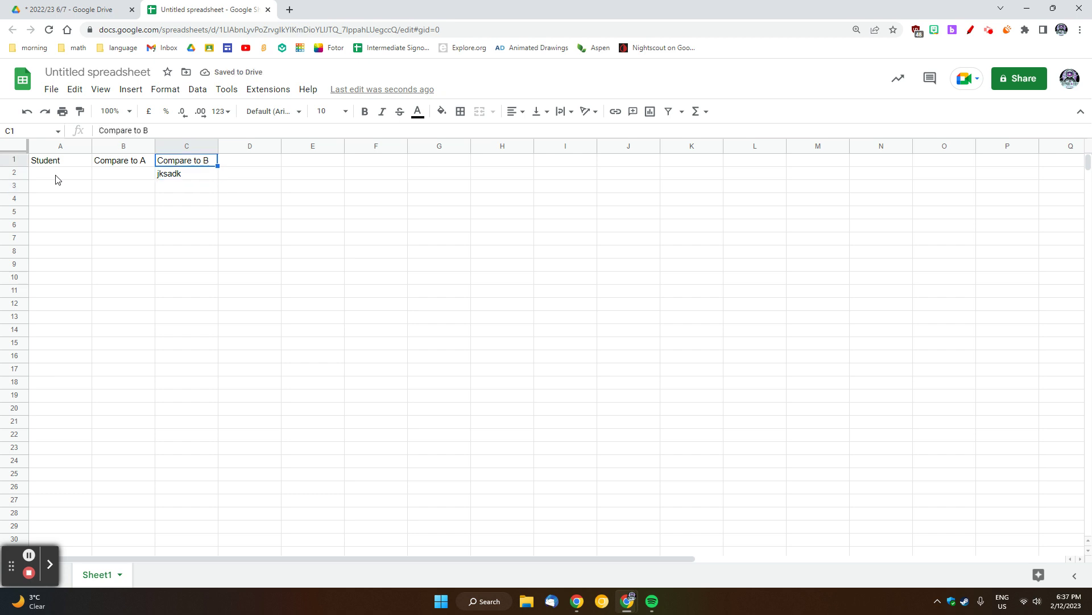
key("Down")
type("asd")
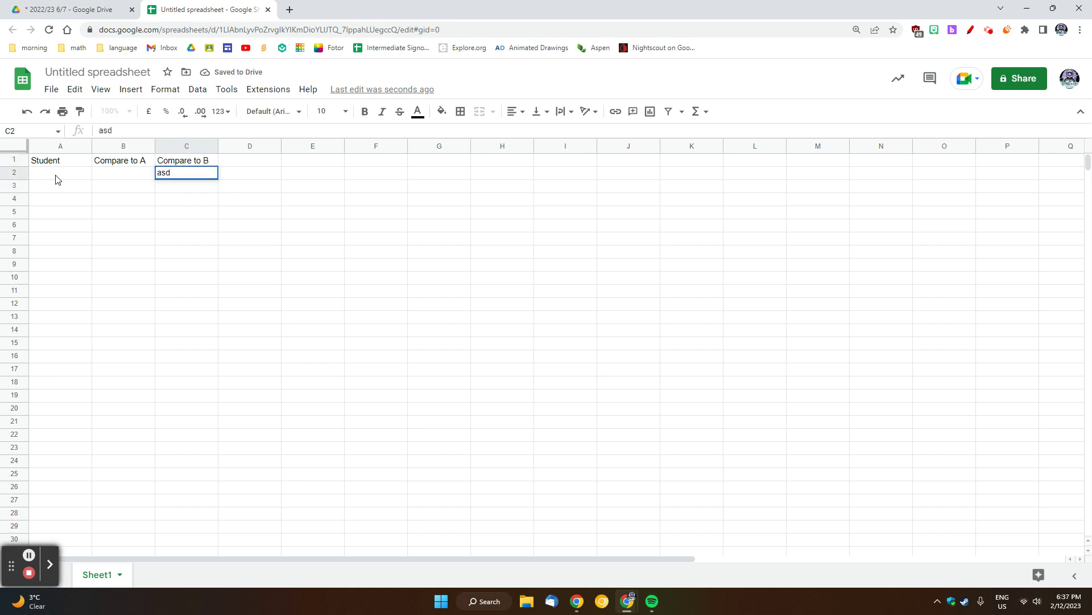
key("Delete")
Step: Add the heading "Count" in cell D1
key("Up")
key("Right")
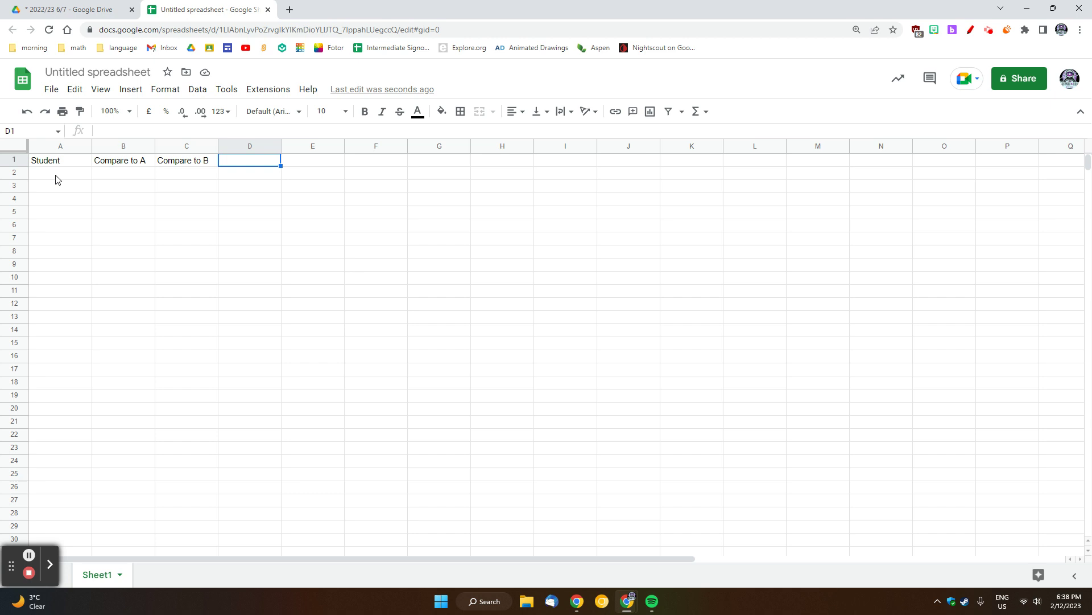
type("Count")
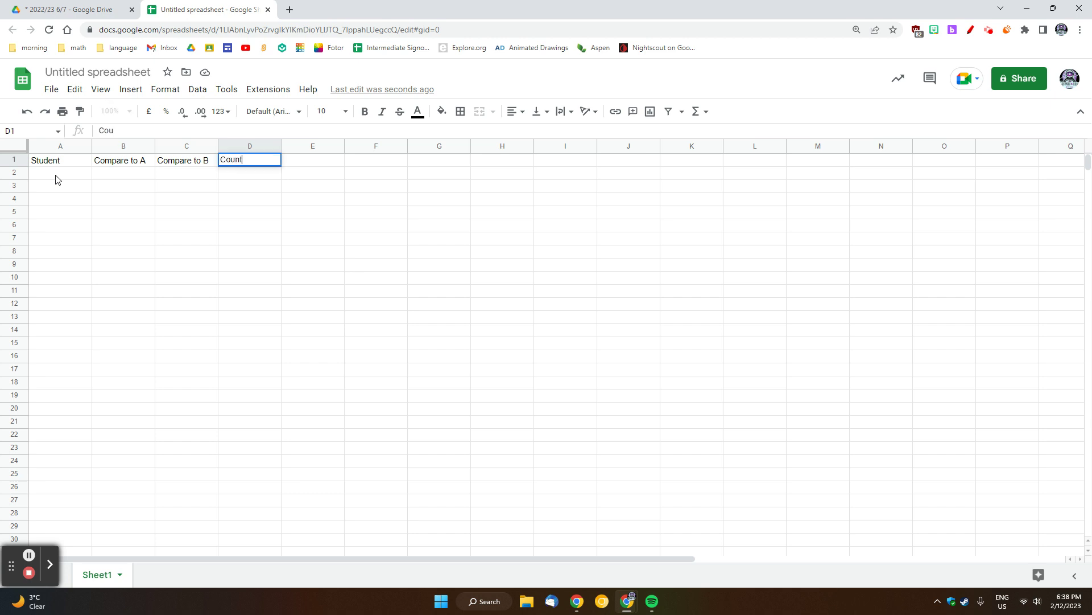
key("Return")
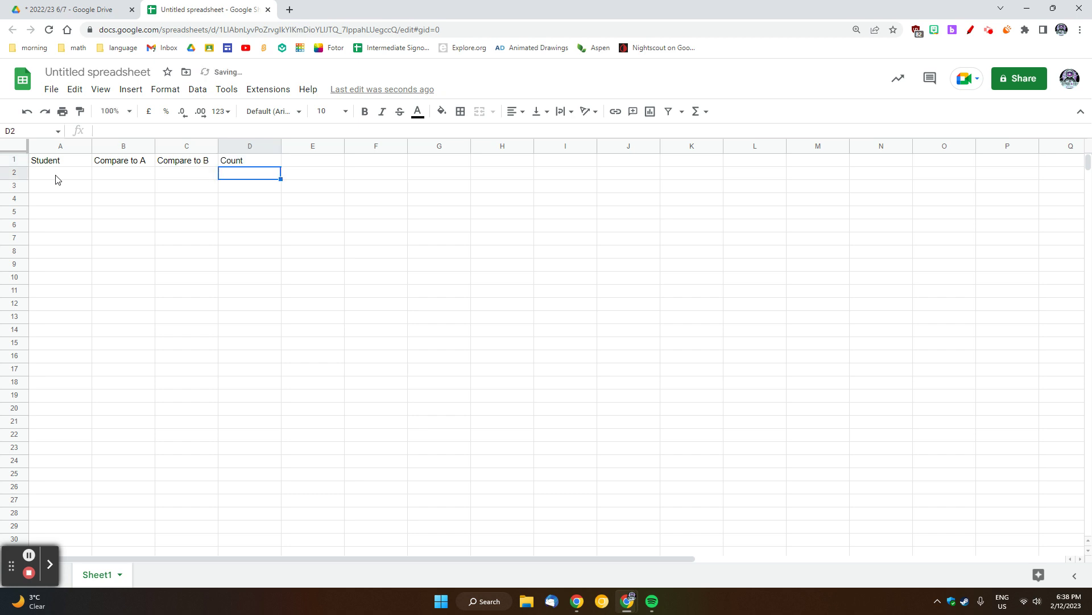
Step: Fill column E with dark grey and narrow it to a thin divider beside the Count column
key("Up")
key("Right")
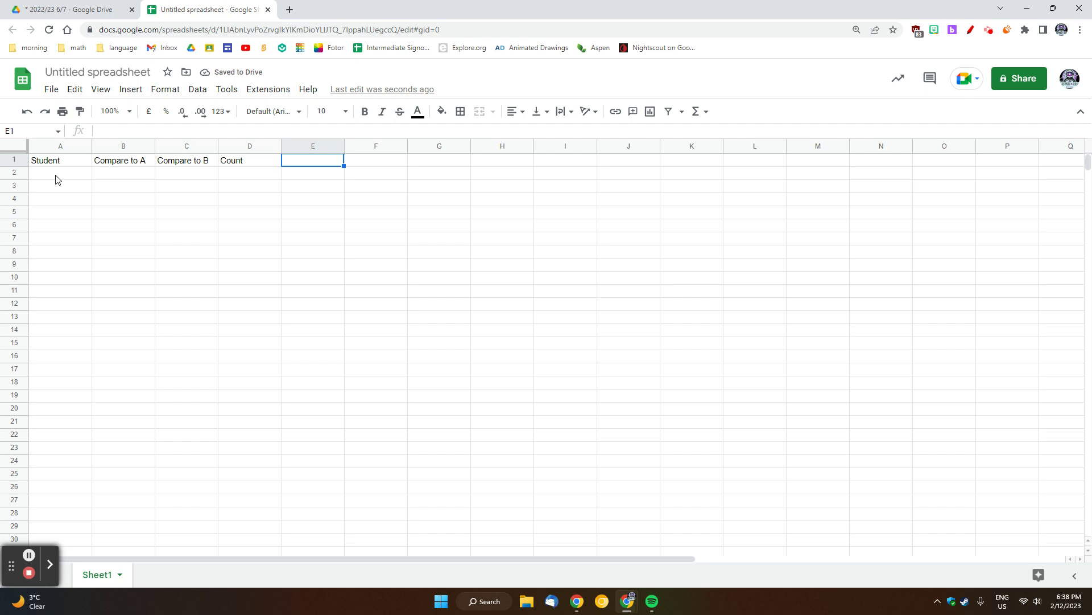
left_click(317, 146)
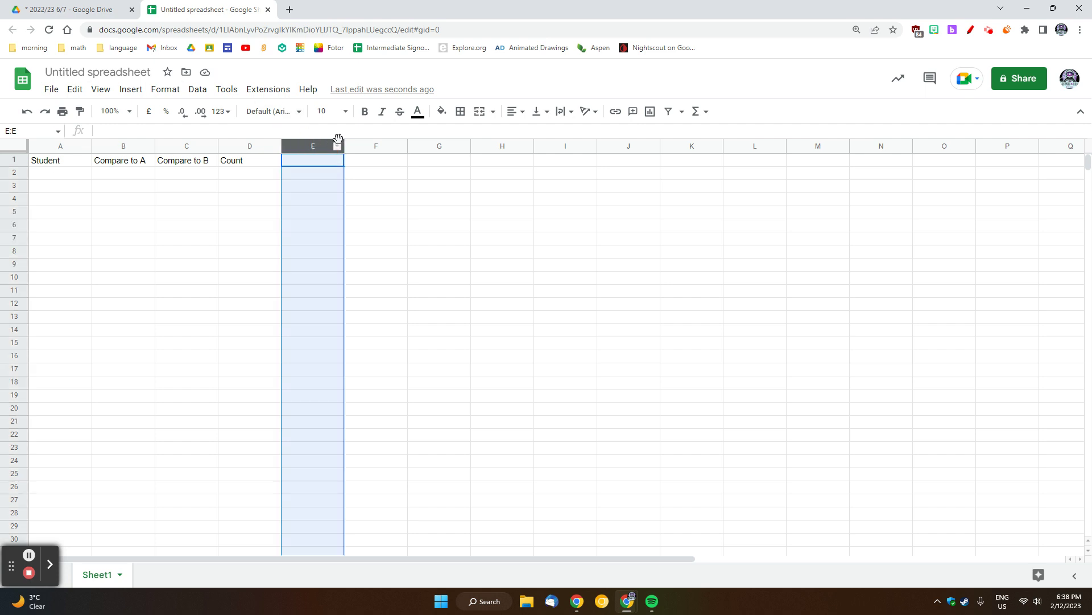
left_click(442, 111)
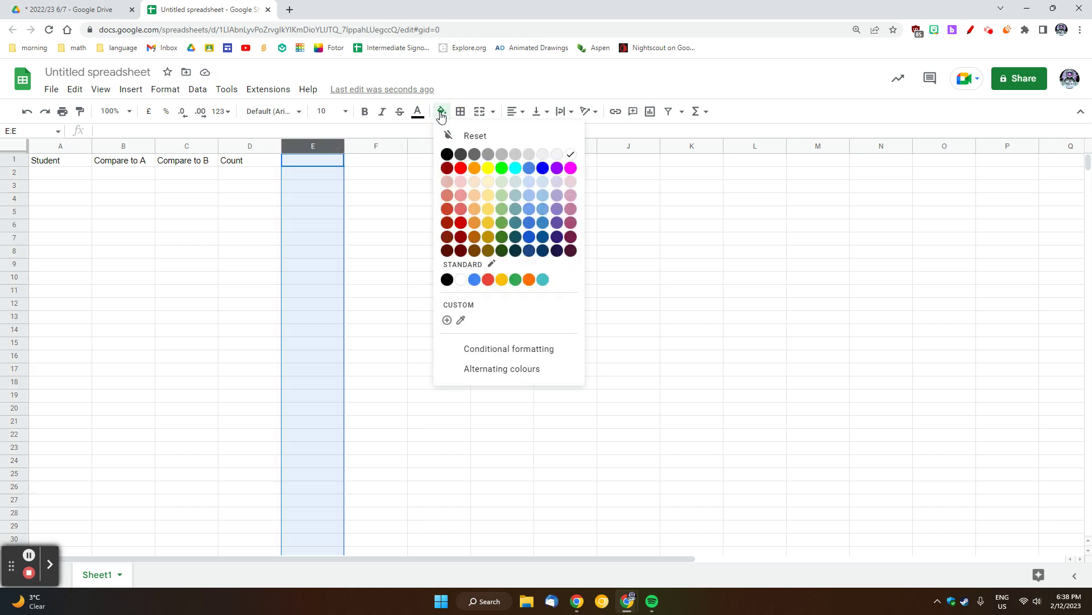
left_click(461, 154)
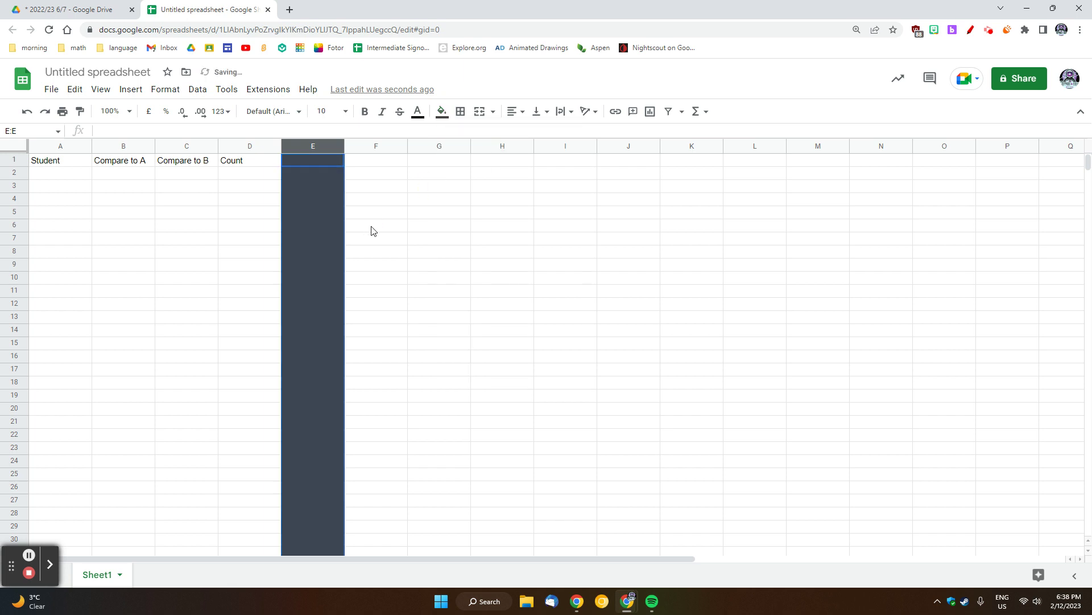
left_click(375, 212)
left_click_drag(344, 146, 293, 153)
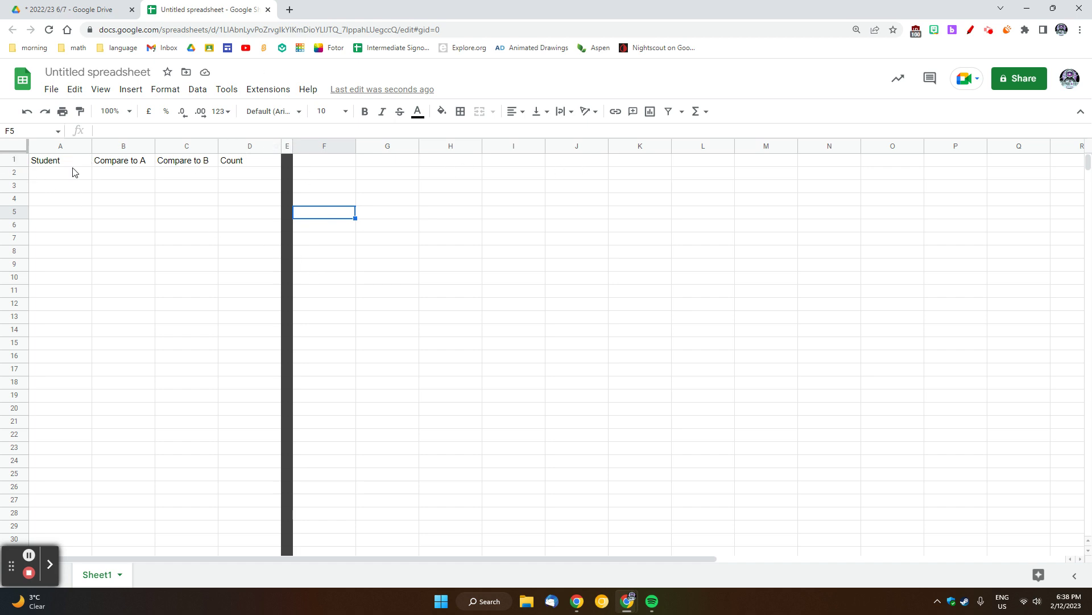
Step: Fill row 1 with dark grey and set its text colour to white
left_click(15, 161)
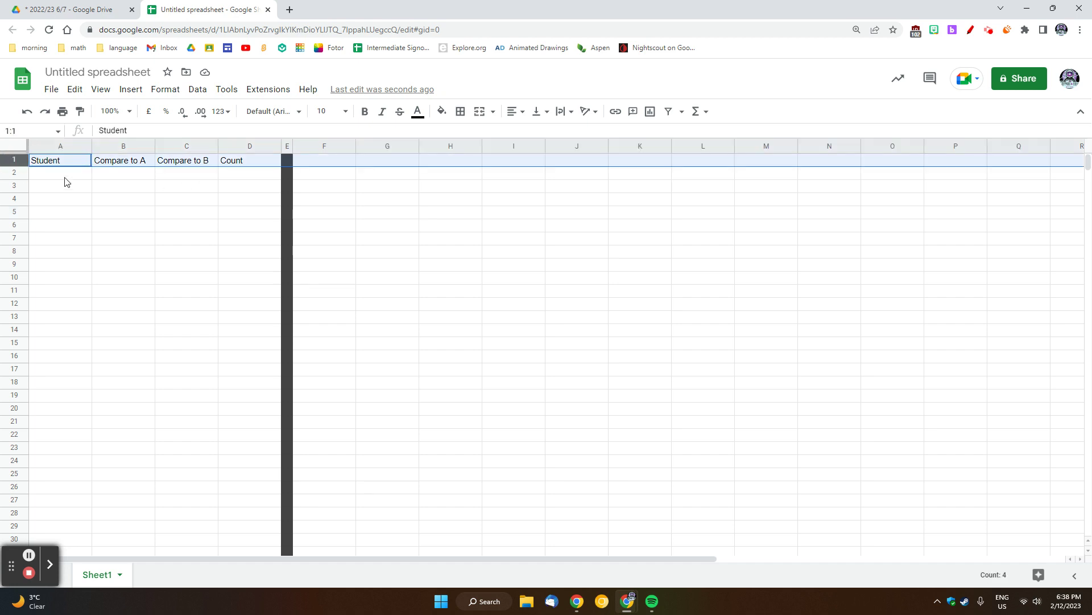
left_click(442, 111)
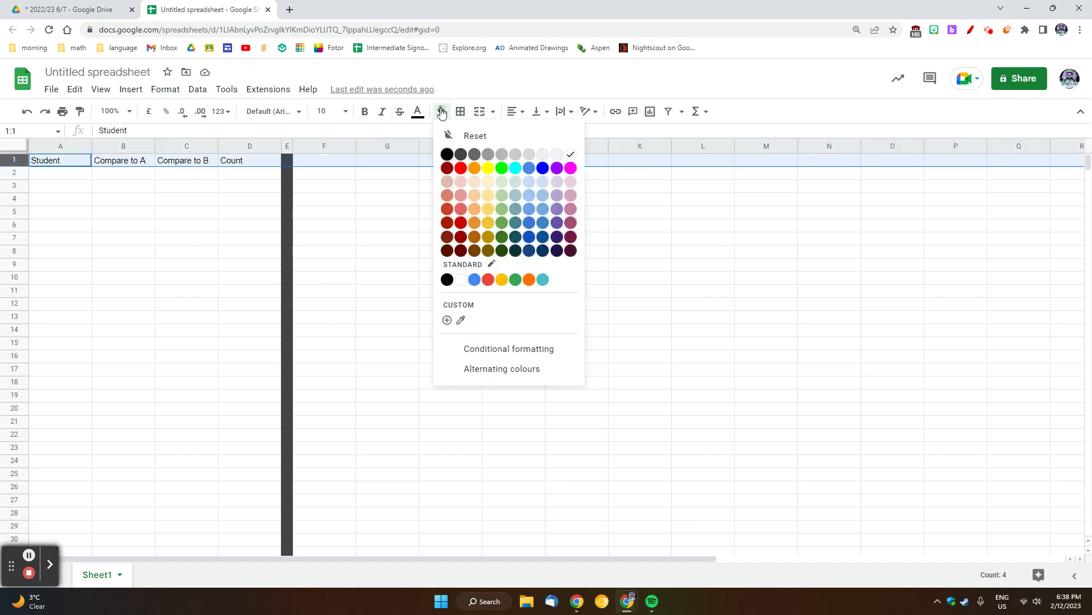
left_click(461, 155)
left_click(445, 114)
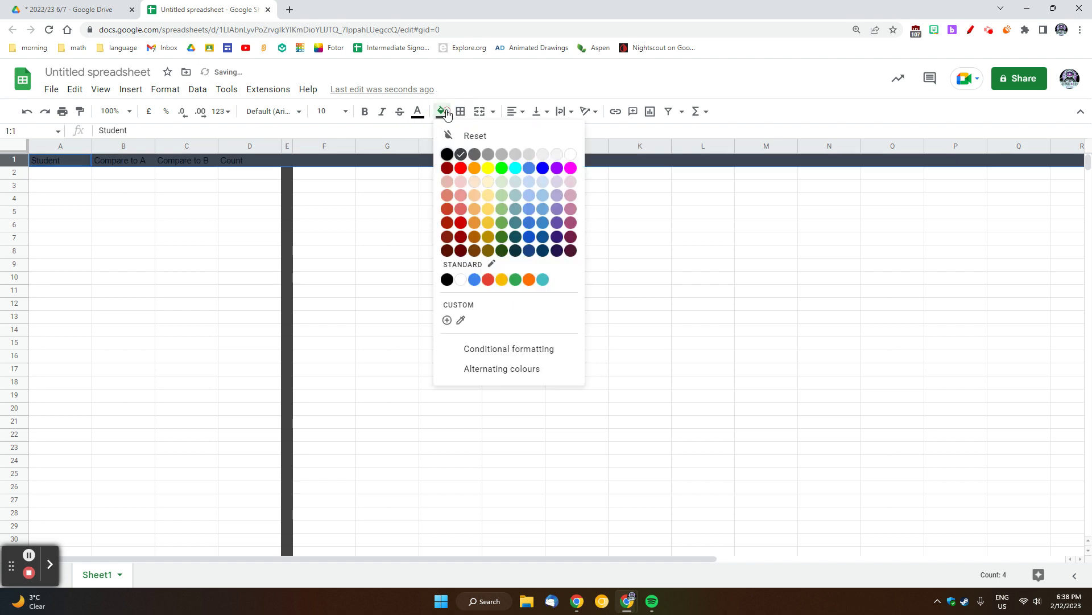
left_click(417, 112)
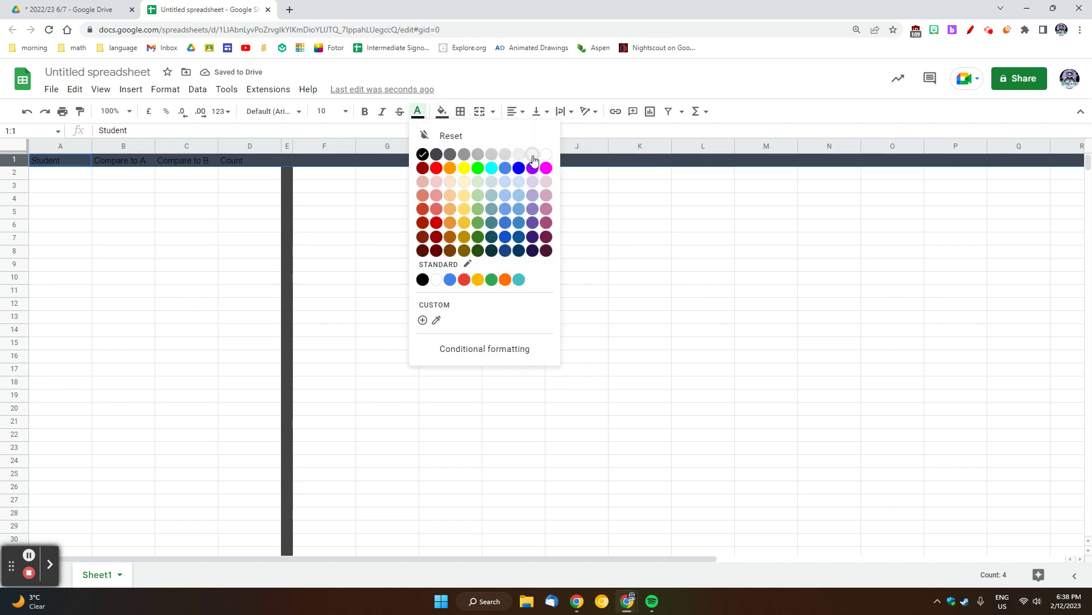
left_click(548, 155)
left_click(462, 208)
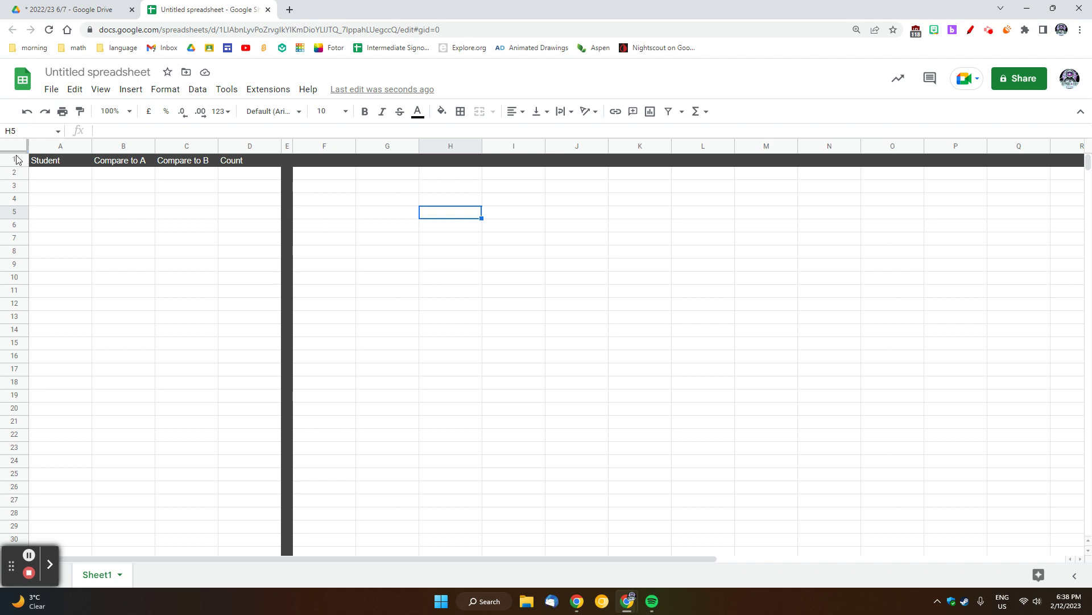
Step: Freeze row 1 and check that the headings stay in place down the sheet
left_click_drag(16, 152, 19, 167)
left_click(113, 254)
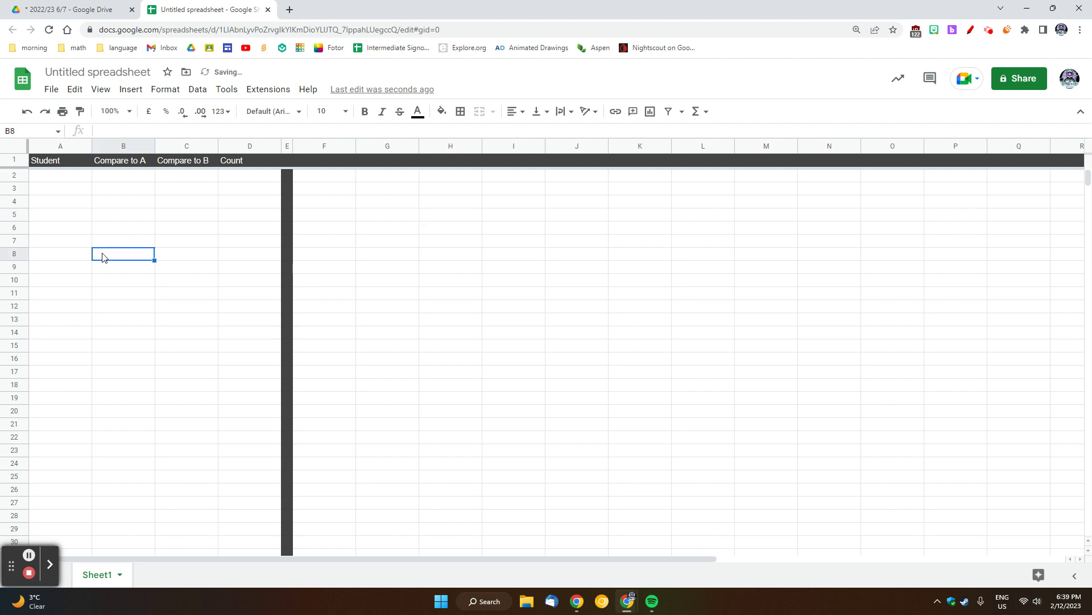
scroll(102, 366, "down", 10)
scroll(102, 366, "down", 3)
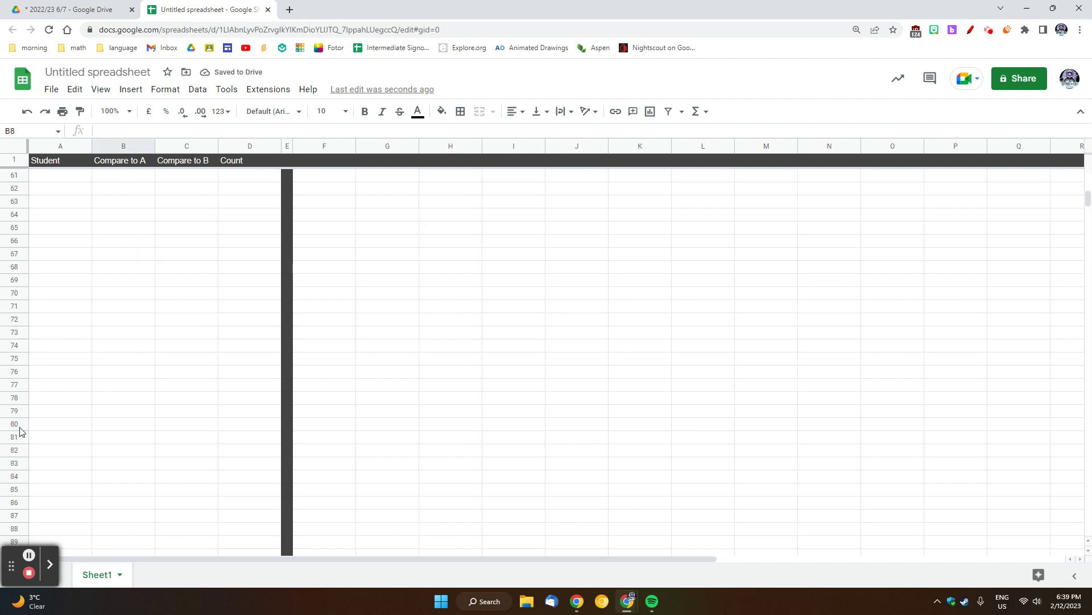
left_click(56, 424)
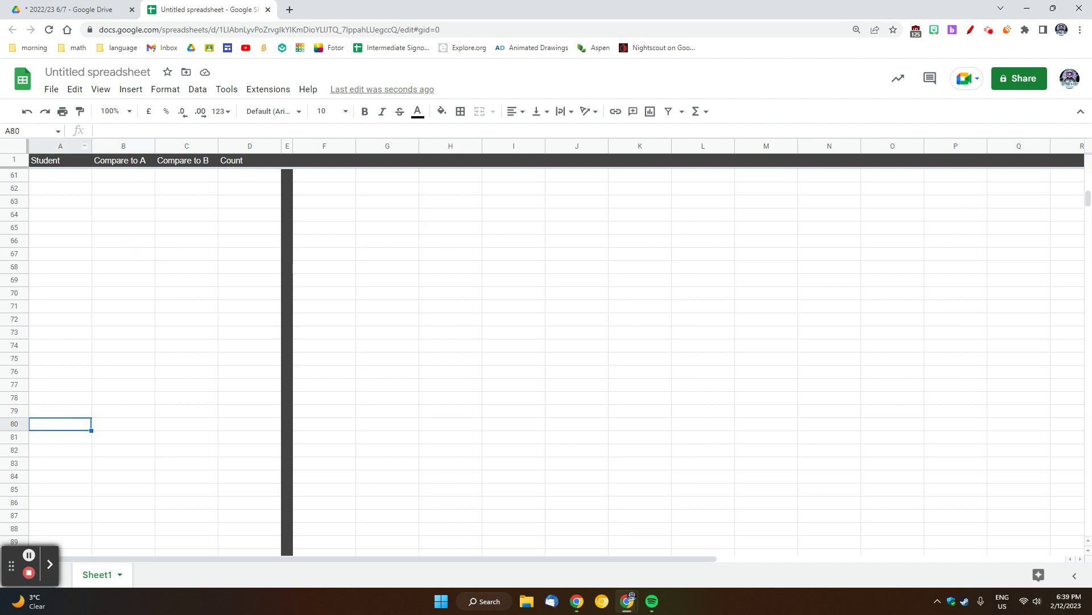
scroll(116, 344, "down", 7)
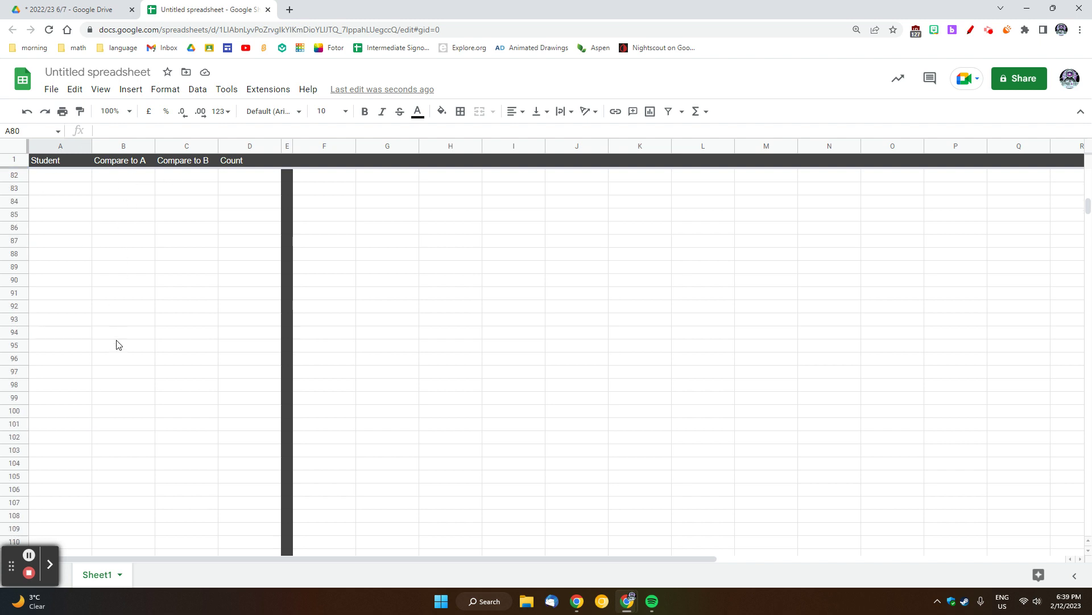
scroll(115, 345, "up", 14)
scroll(113, 346, "up", 9)
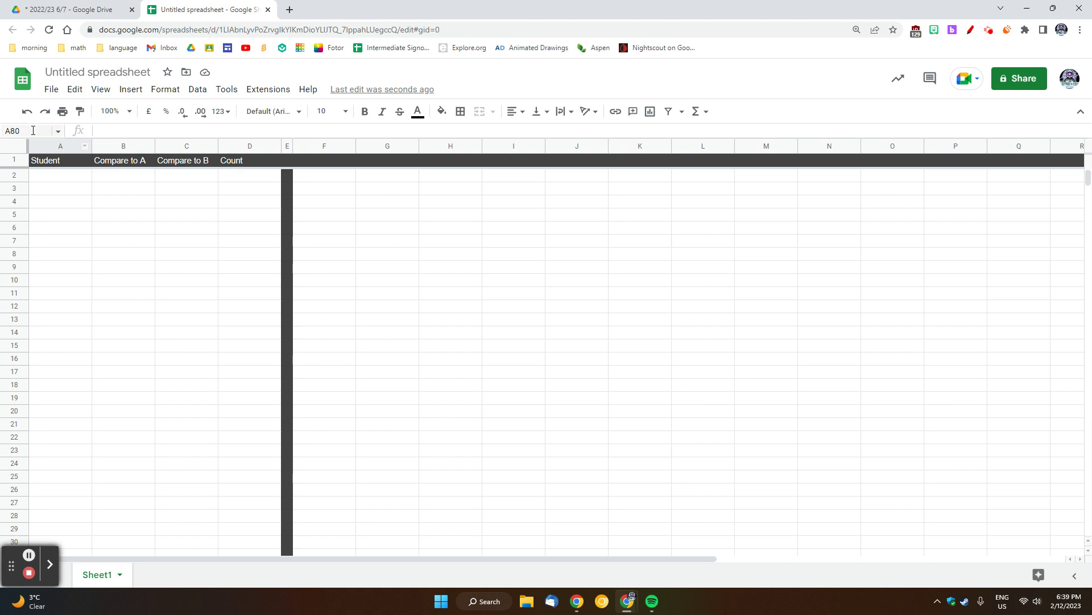
Step: Freeze column A so the Student column stays fixed during sideways scrolling
left_click_drag(26, 147, 93, 144)
left_click(204, 273)
left_click(344, 269)
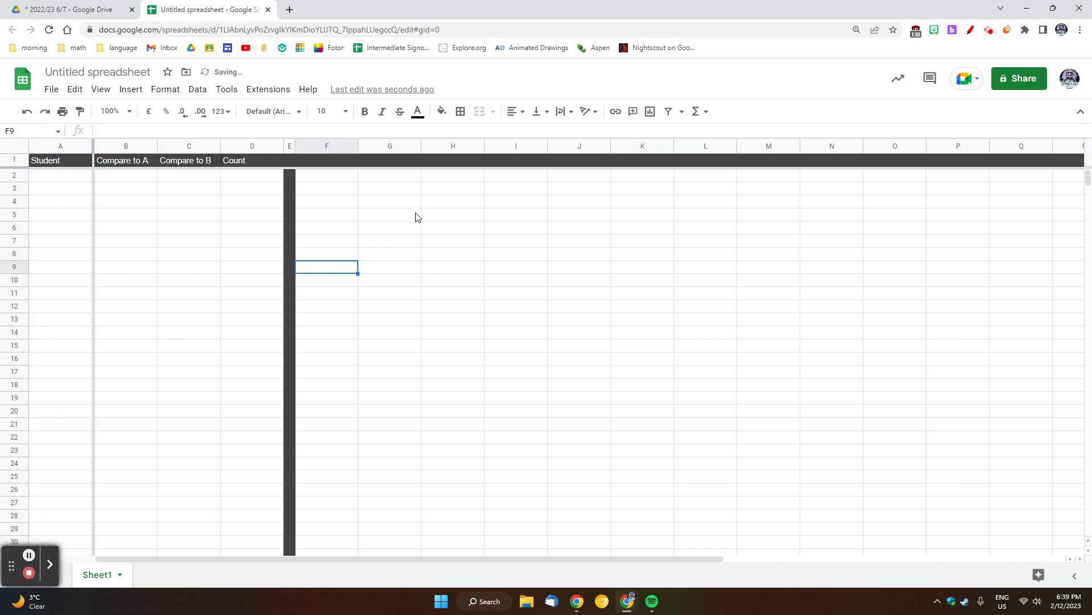
left_click(530, 238)
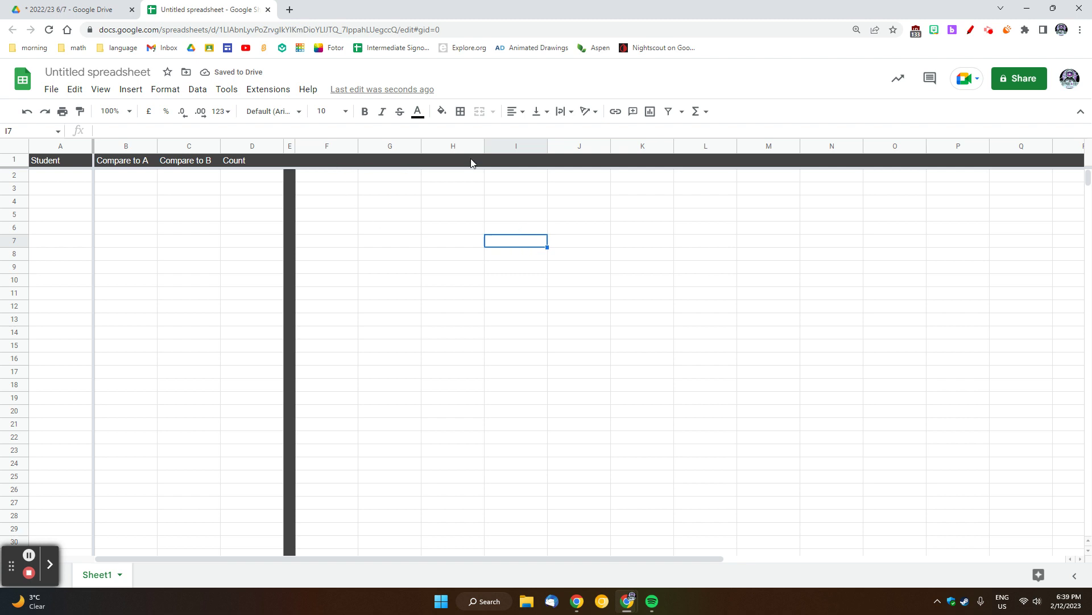
Step: Check that the Student column stays in place while moving along row 5 to column Z and back to column A
left_click(760, 219)
key("Right")
key("Right")
key("Right")
key("Right")
key("Right")
key("Right")
key("Right")
key("Right")
key("Right")
key("Right")
key("Right")
key("Right")
key("Right")
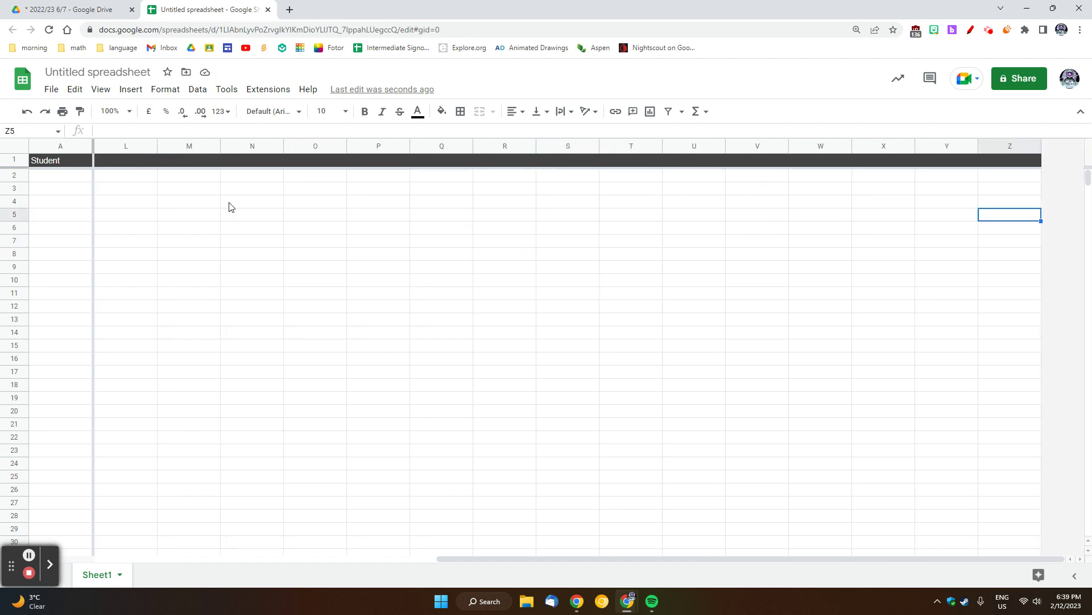
key("Left")
key("Left")
key("Left")
key("Left")
key("Left")
key("Left")
key("Left")
key("Left")
key("Left")
key("Left")
key("Left")
key("Left")
key("Left")
key("Left")
key("Left")
key("Left")
key("Left")
key("Left")
key("Left")
key("Left")
key("Left")
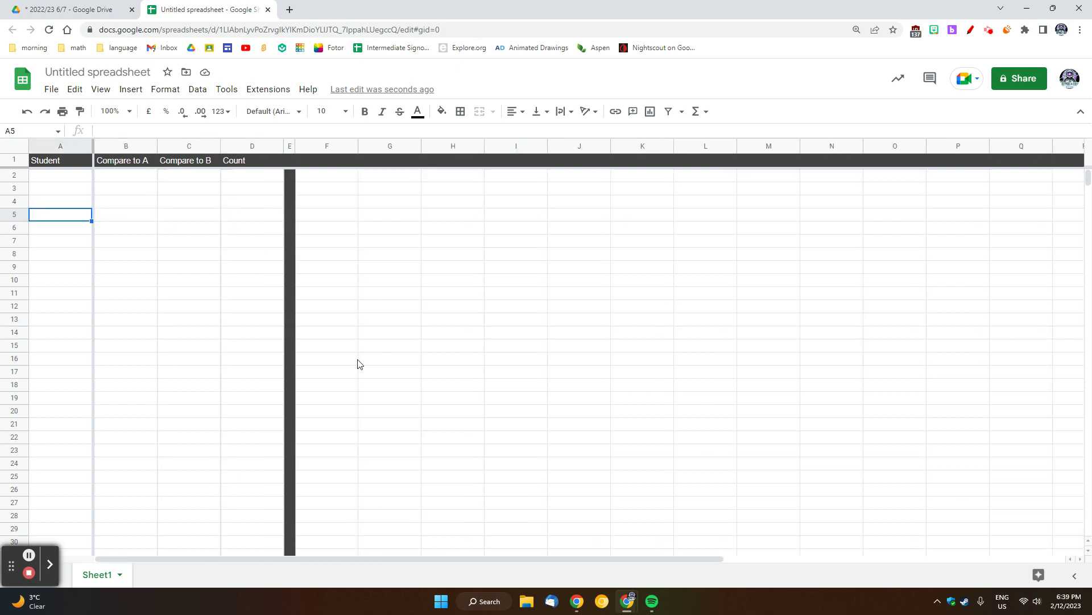
Step: Rename Sheet1 as "math"
left_click(121, 577)
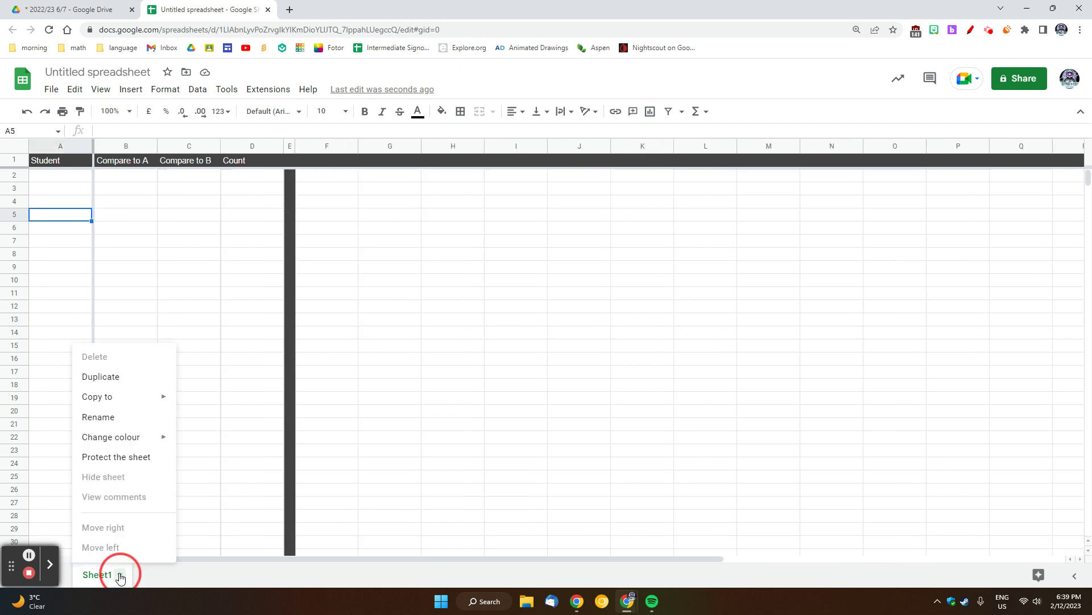
left_click(116, 418)
type("math")
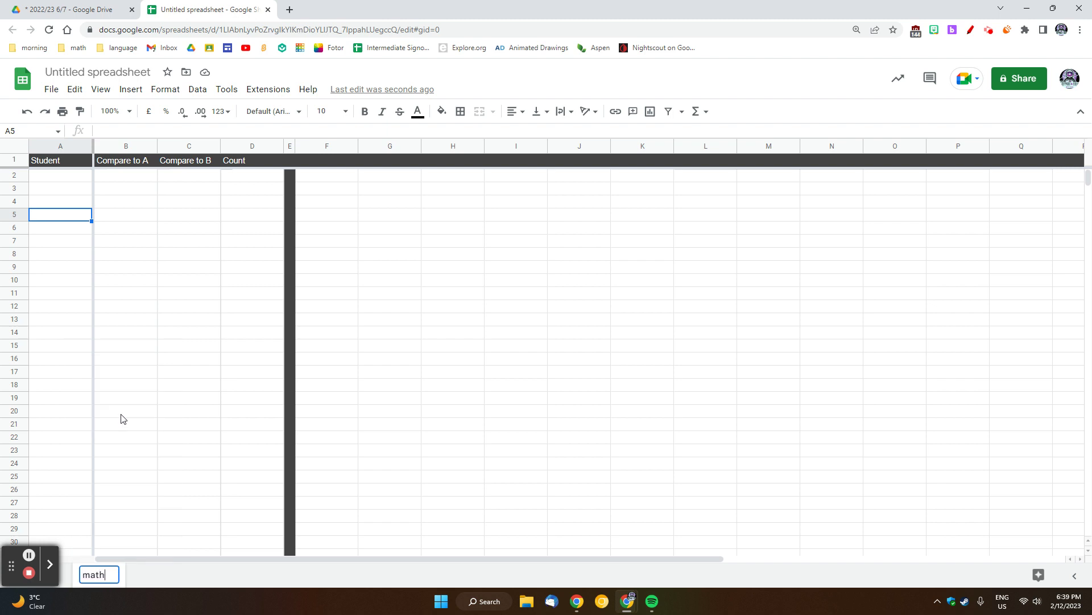
key("Return")
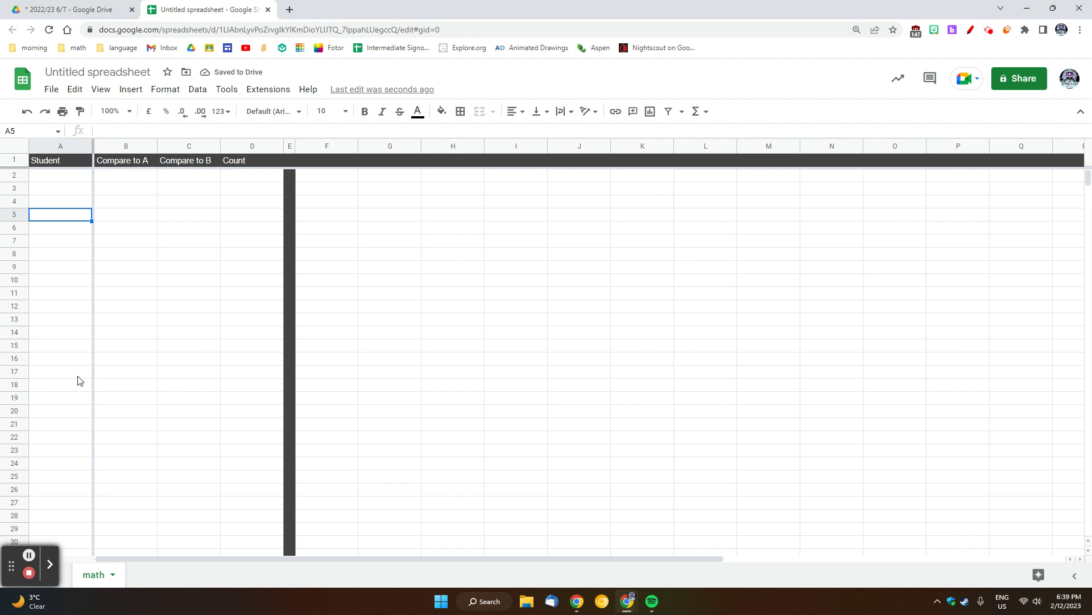
left_click(111, 576)
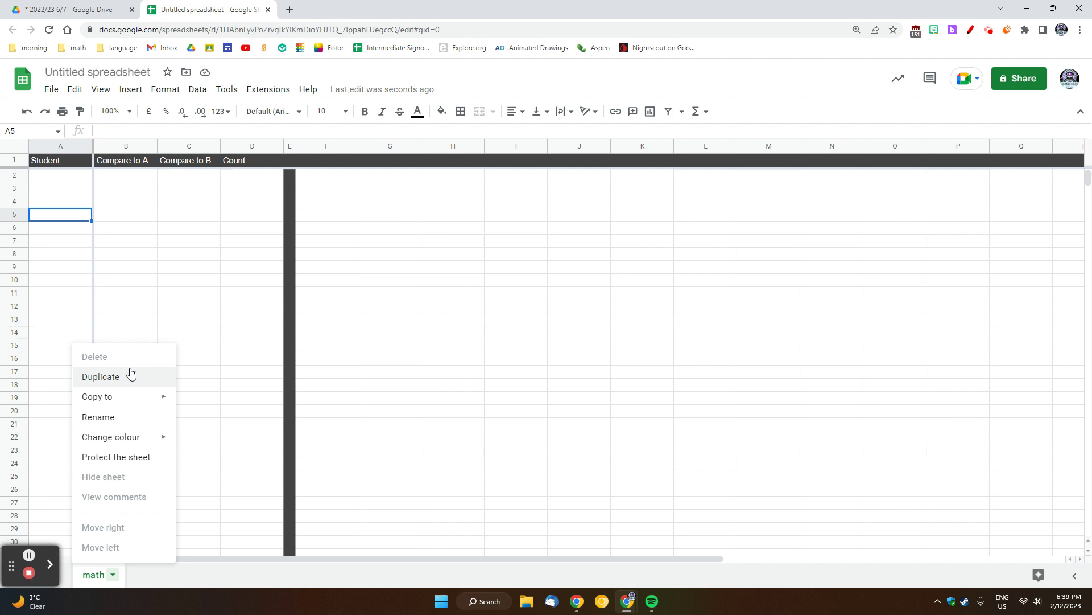
left_click(165, 306)
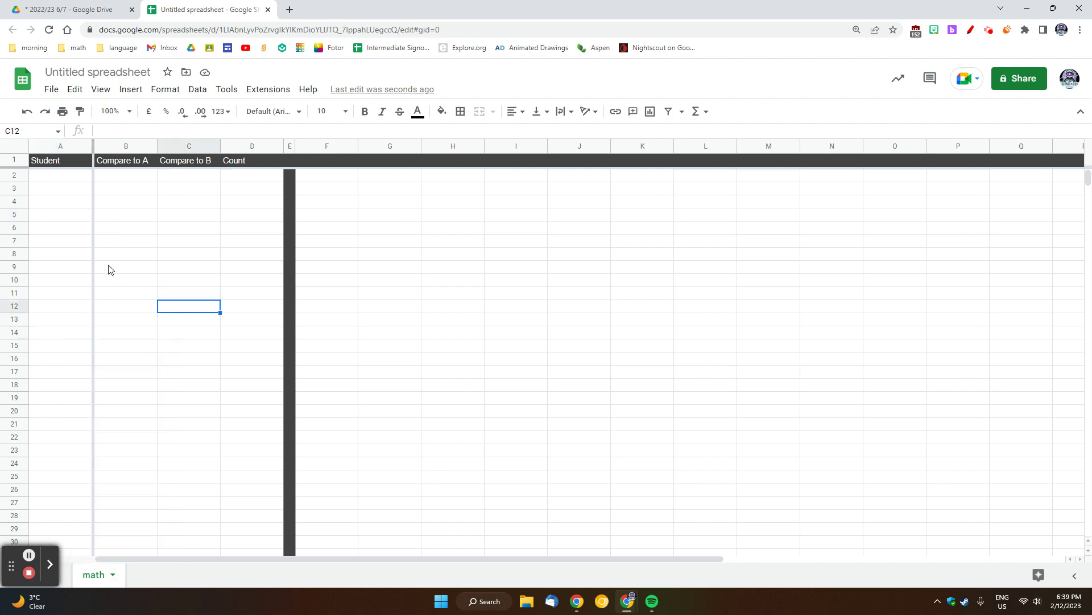
Step: Enter the first student's name in A2, surname first and separated by a comma
left_click(58, 179)
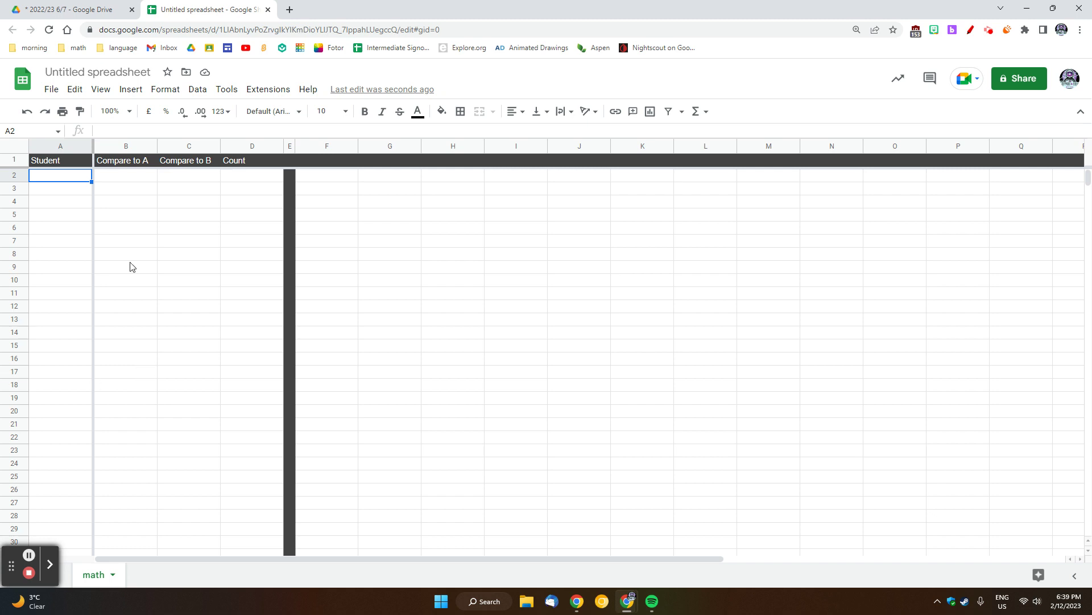
left_click(57, 182)
type("Baggin")
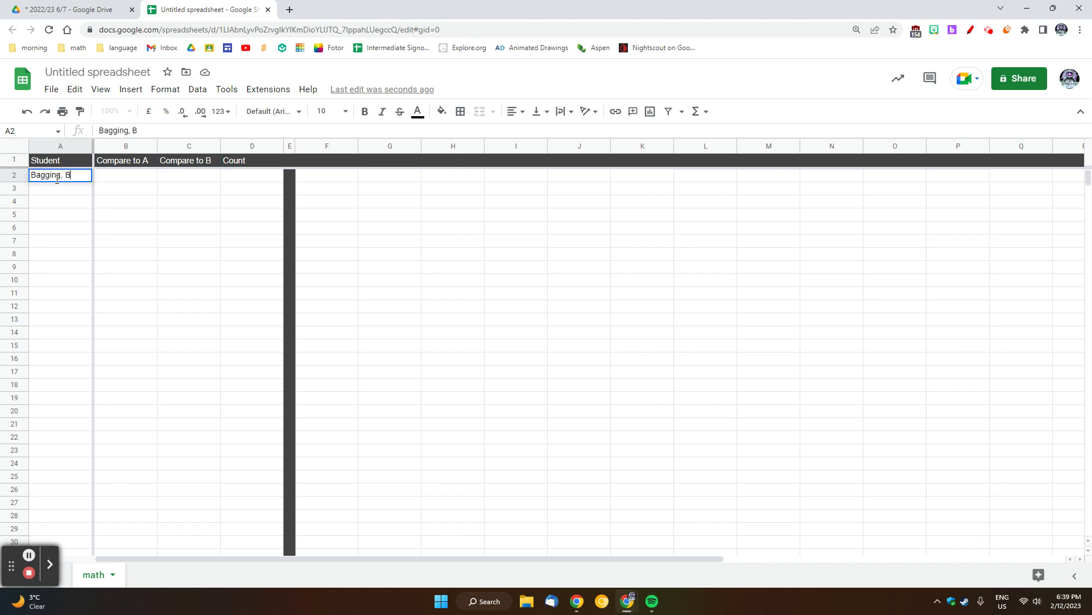
type("g")
key("BackSpace")
type("s, Bilbo")
key("Return")
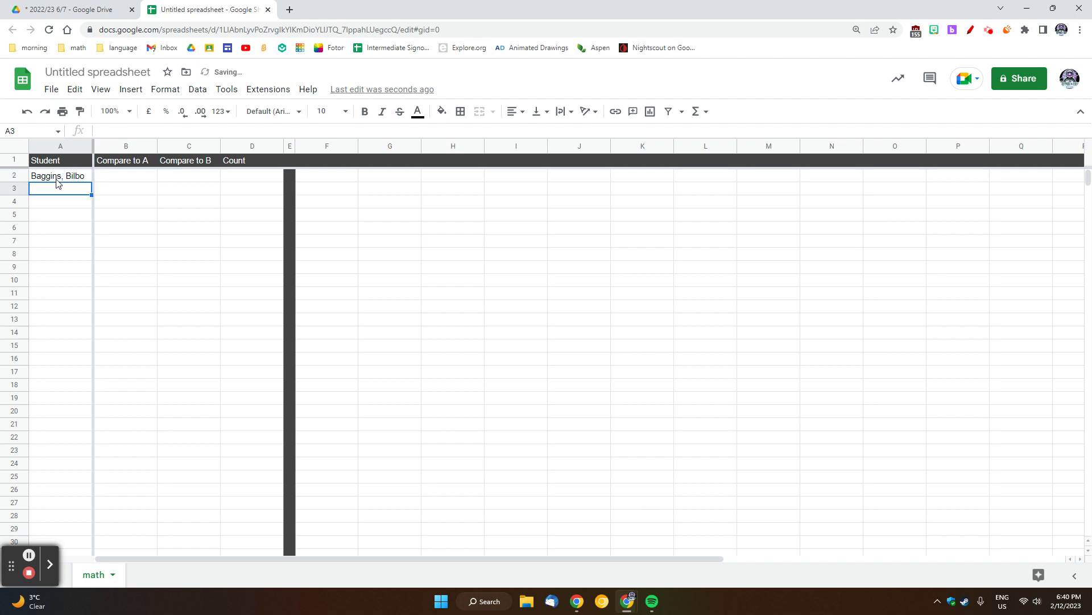
Step: Enter the second and third students' names in A3 and A4, surname first
type("Bagg")
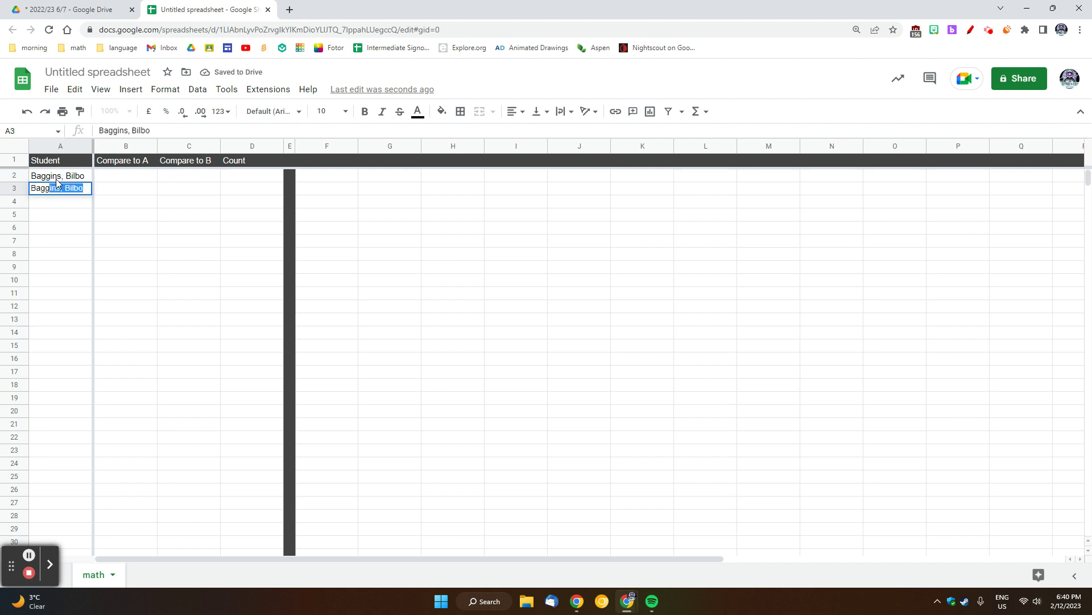
key("Tab")
key("Left")
key("BackSpace")
key("BackSpace")
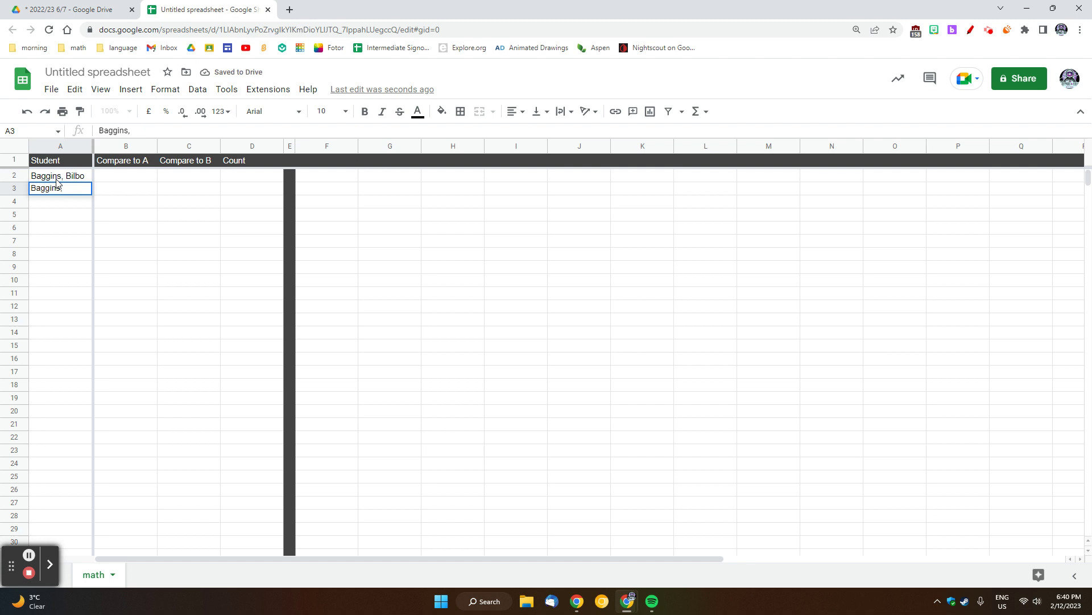
type("Frodo")
key("Return")
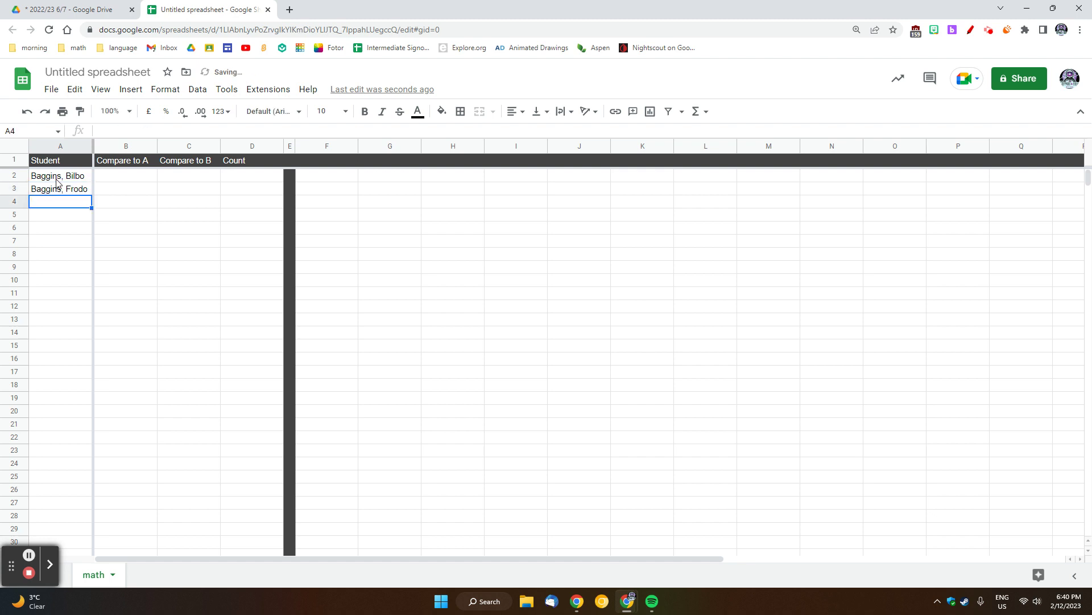
type("Grey, Gandalf")
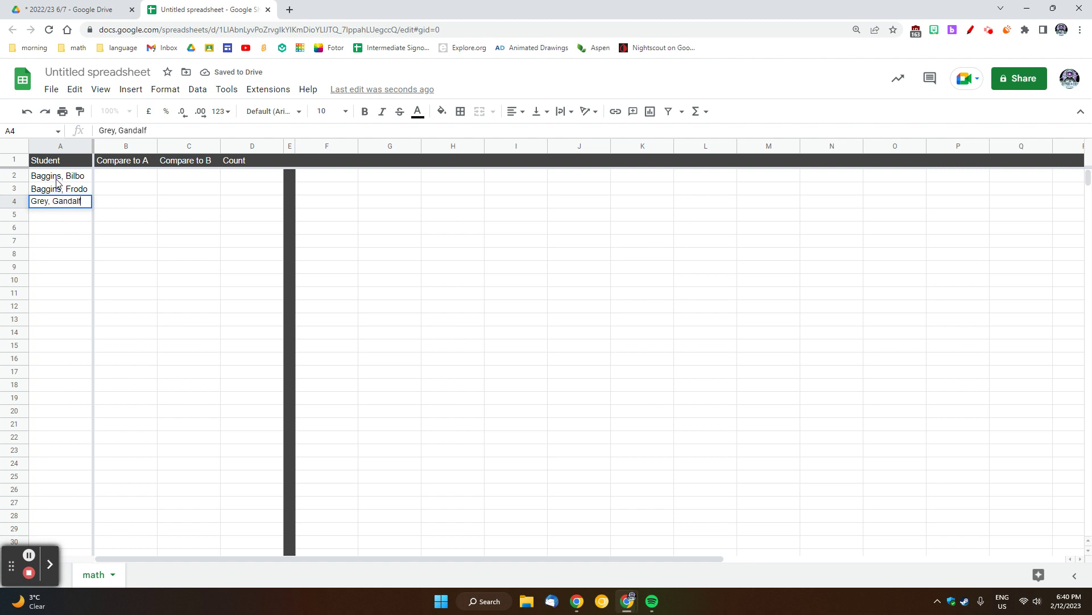
key("Return")
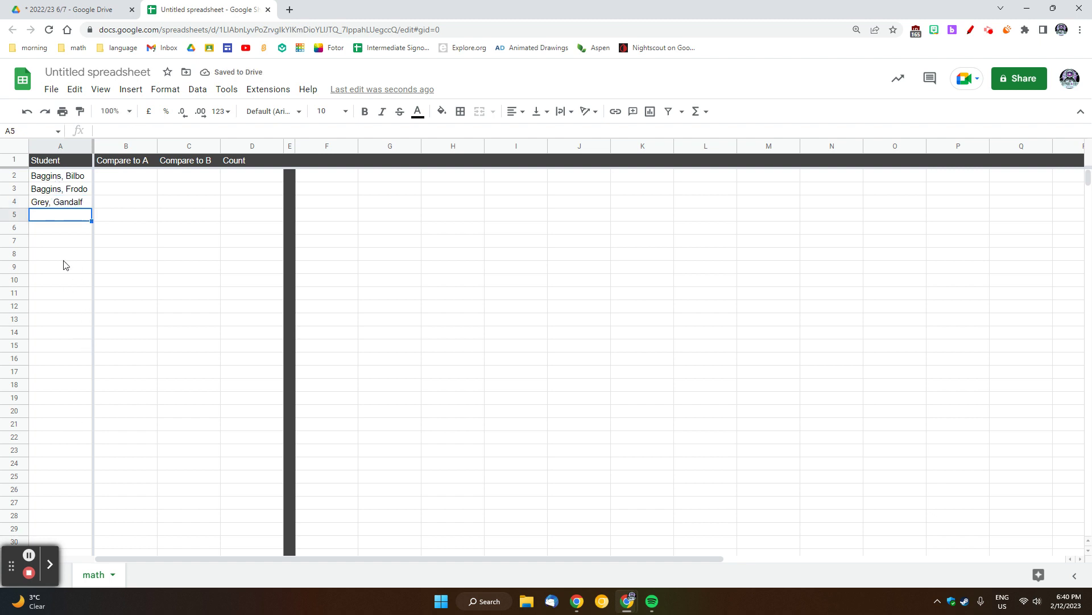
Step: Fill row 5 with dark grey as a divider below the three student names
left_click(14, 215)
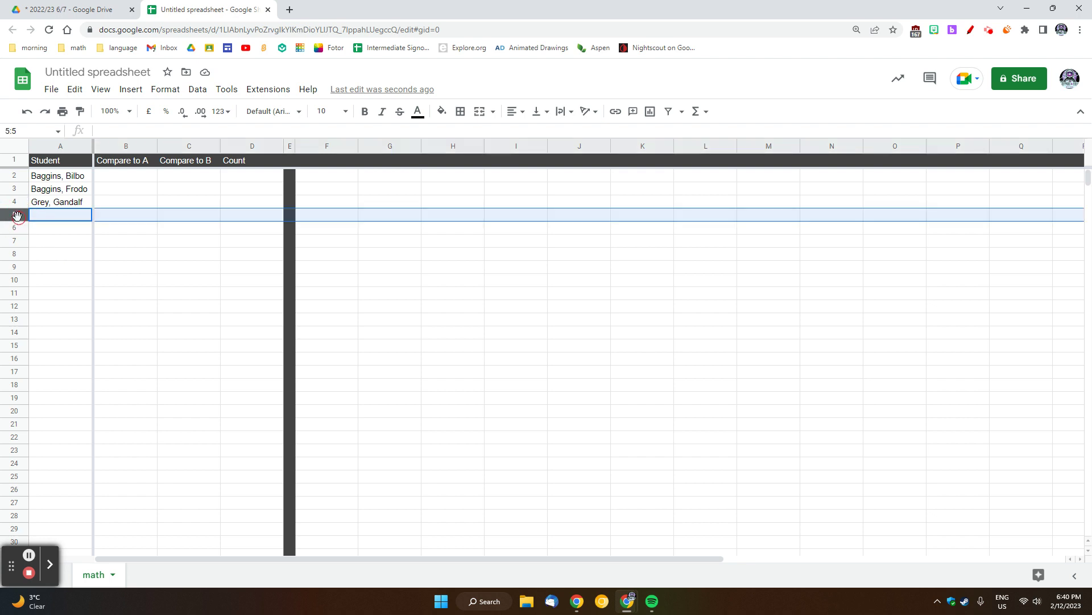
left_click(441, 111)
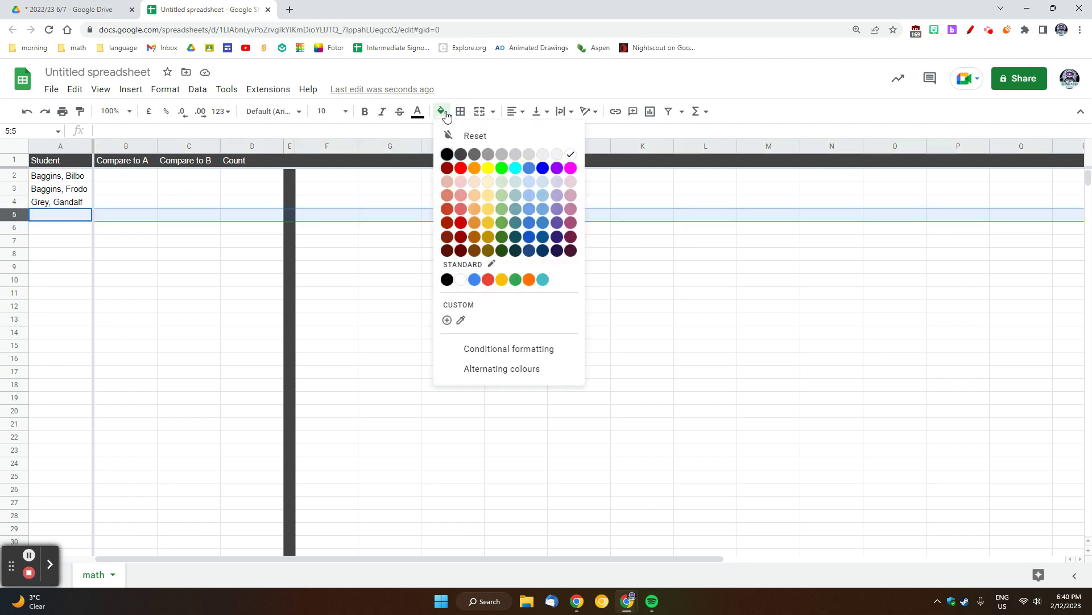
left_click(461, 154)
Step: Enter "Kid 100" in A6 and "Kid B" in A7 below the dark divider row
left_click(60, 234)
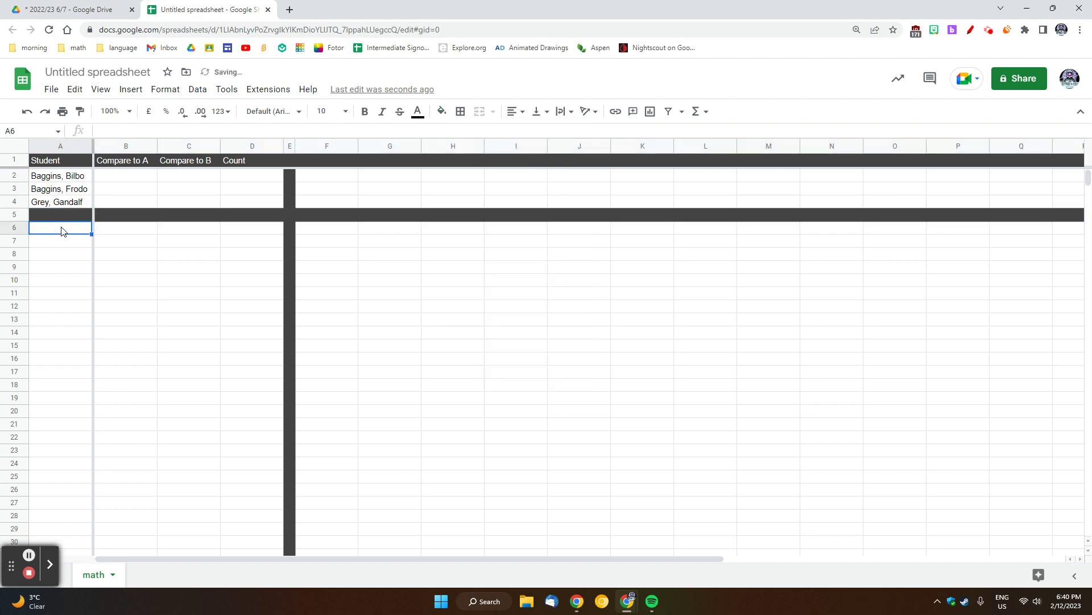
type("Kid 100")
key("Return")
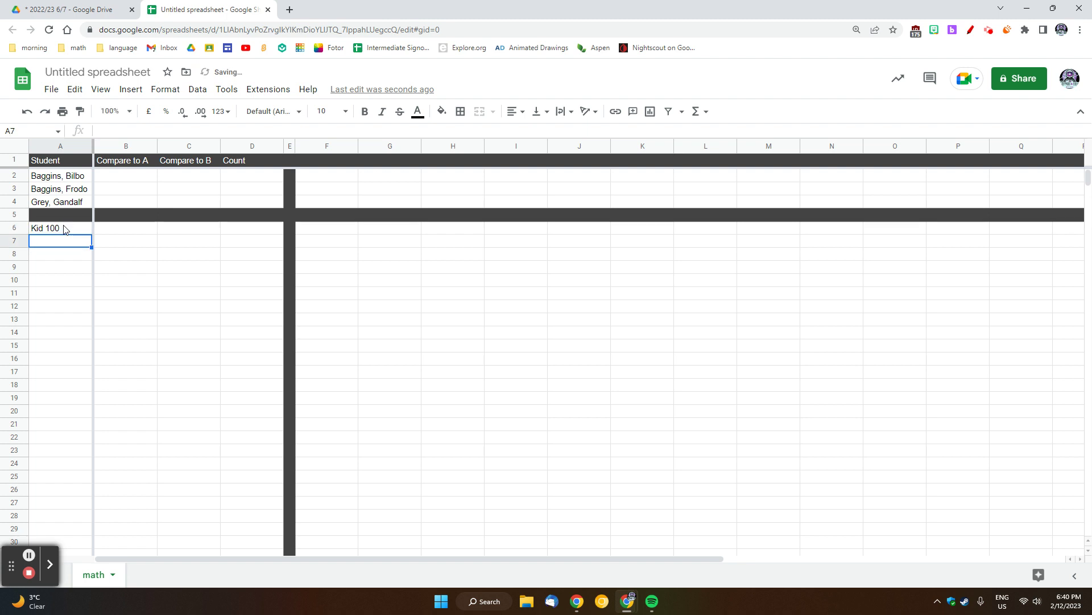
type("Kid B")
key("Return")
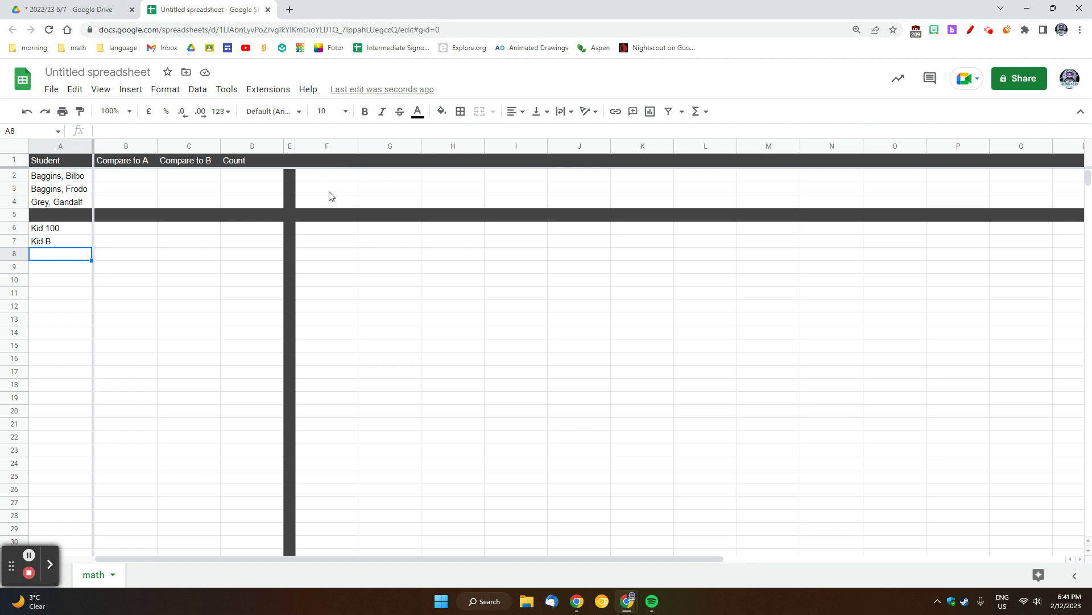
Step: Enter the heading "add integers" in F1, just past the divider column
left_click(325, 156)
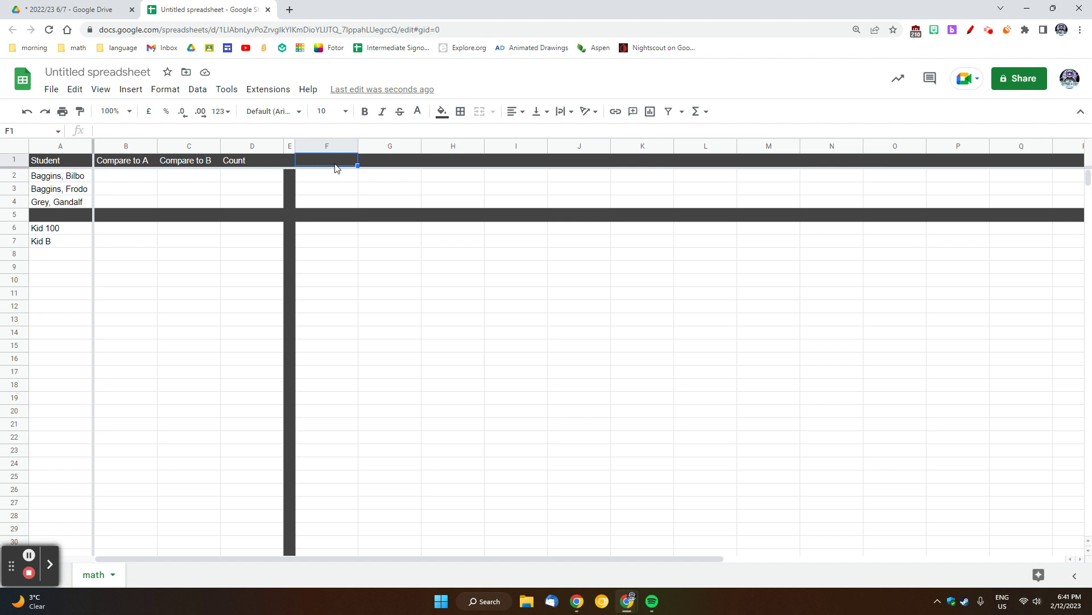
type("+")
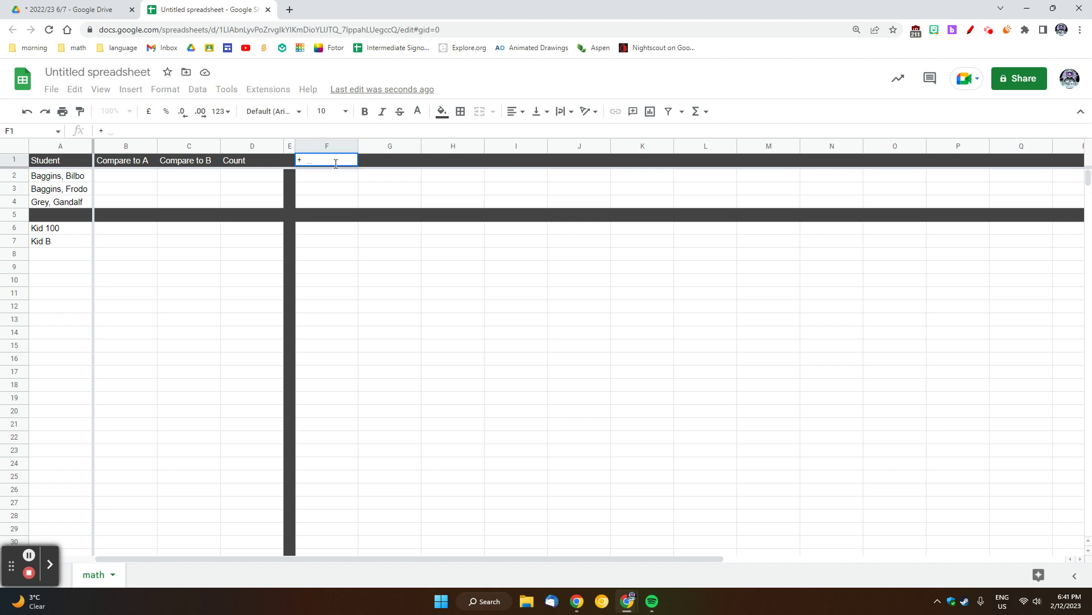
type(" inte")
key("BackSpace")
key("BackSpace")
key("BackSpace")
key("BackSpace")
key("BackSpace")
key("BackSpace")
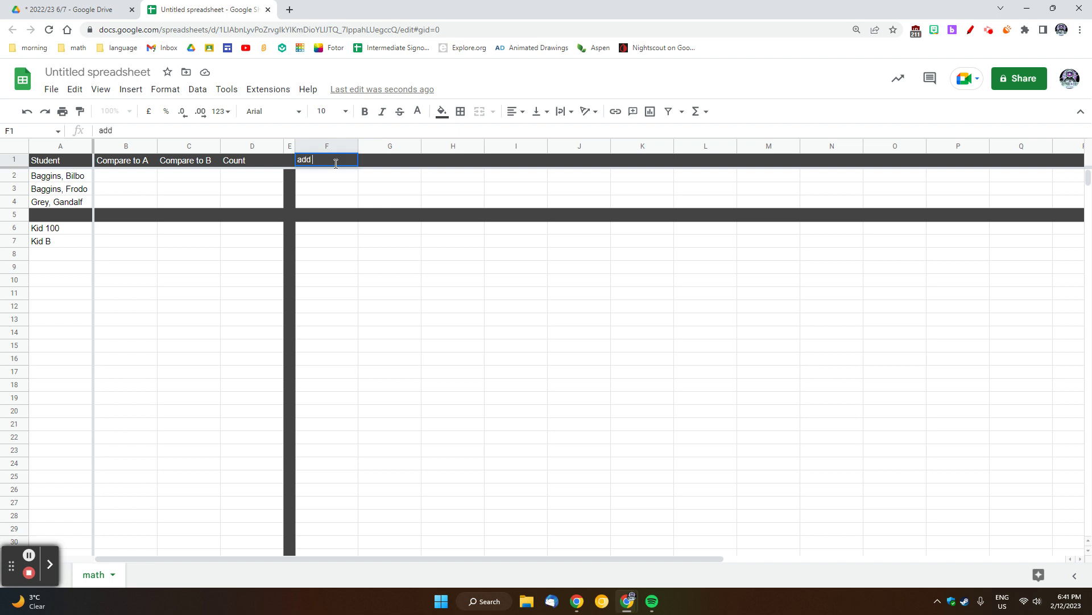
type("integers")
key("Tab")
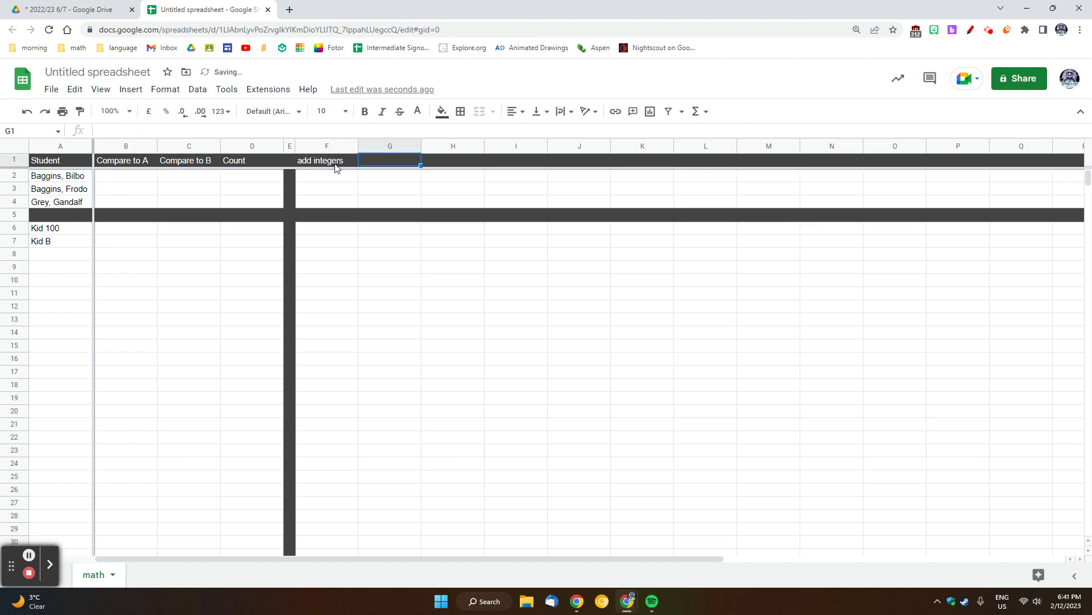
Step: Enter the heading "sub integers" in G1
type("sub si")
key("BackSpace")
type("integers")
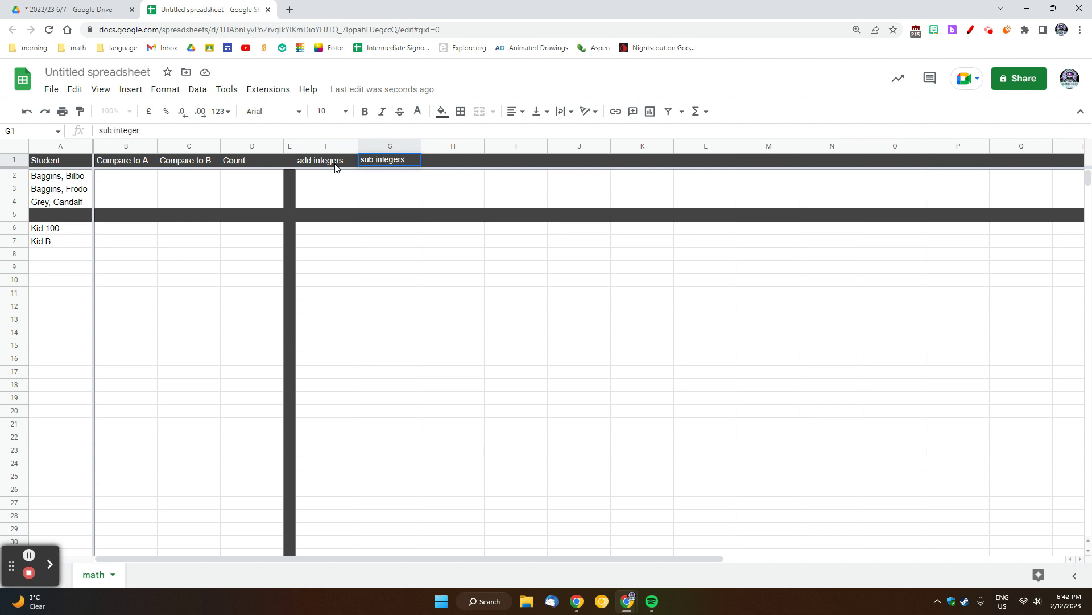
key("Return")
Step: Enter the headings "problem solving" in H1 and "model" in I1
key("Right")
key("Up")
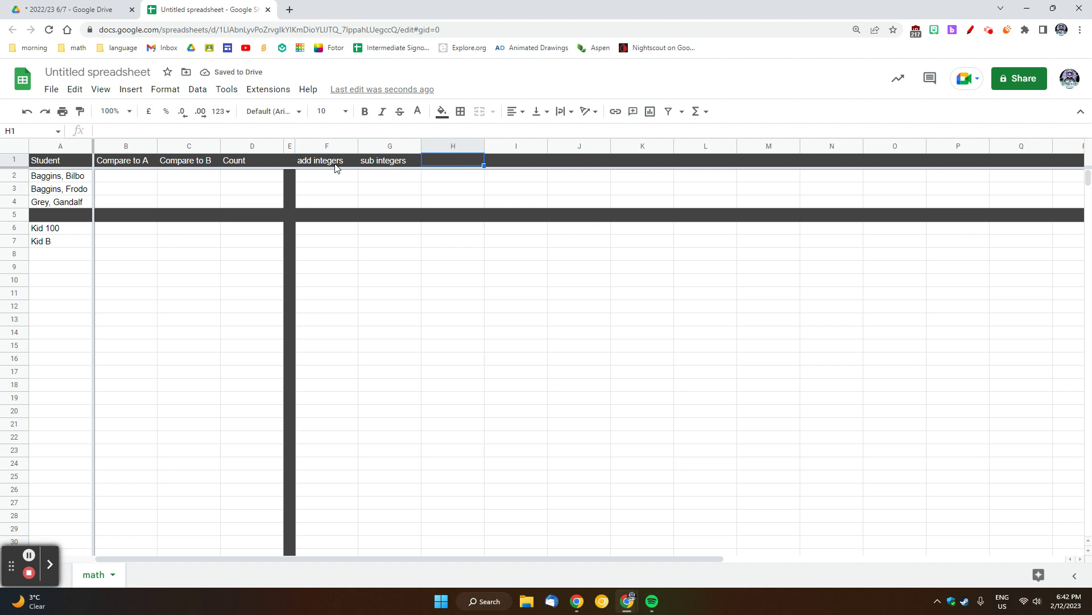
type("problem solvv")
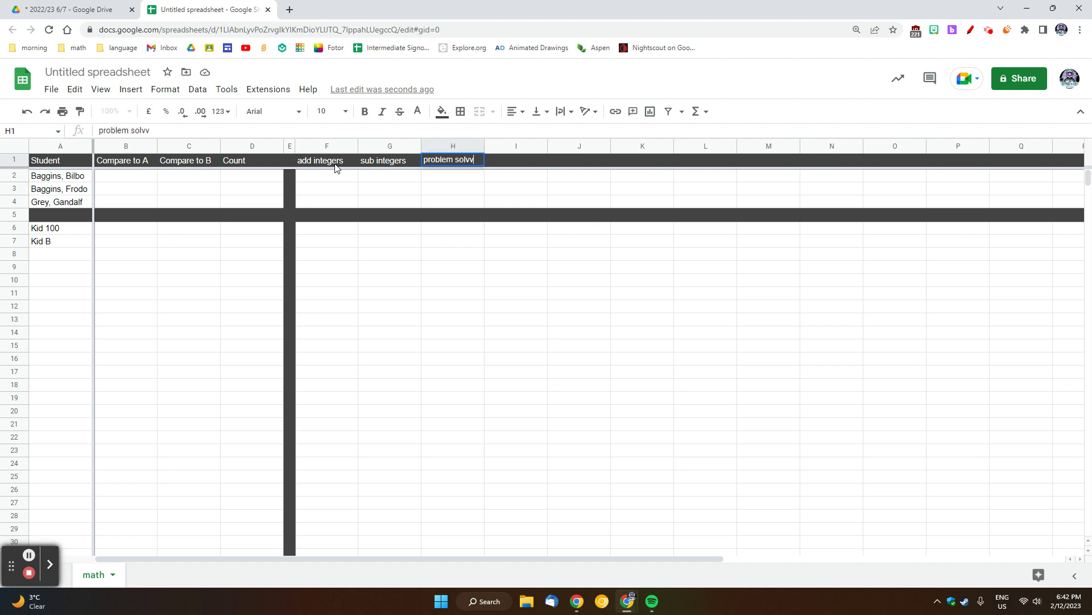
key("BackSpace")
type("ing")
key("Tab")
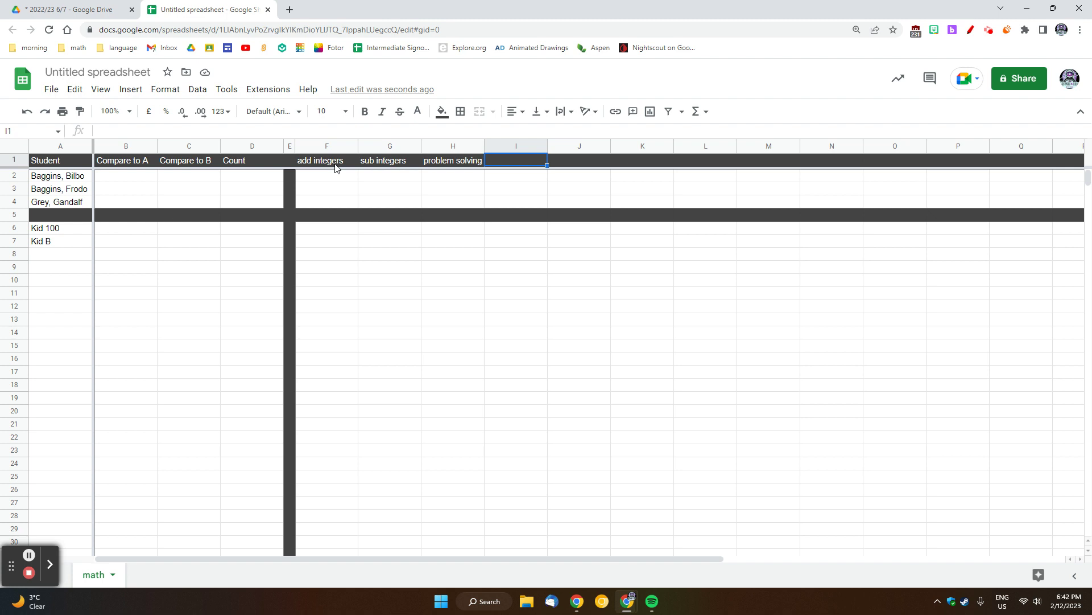
type("model")
key("Return")
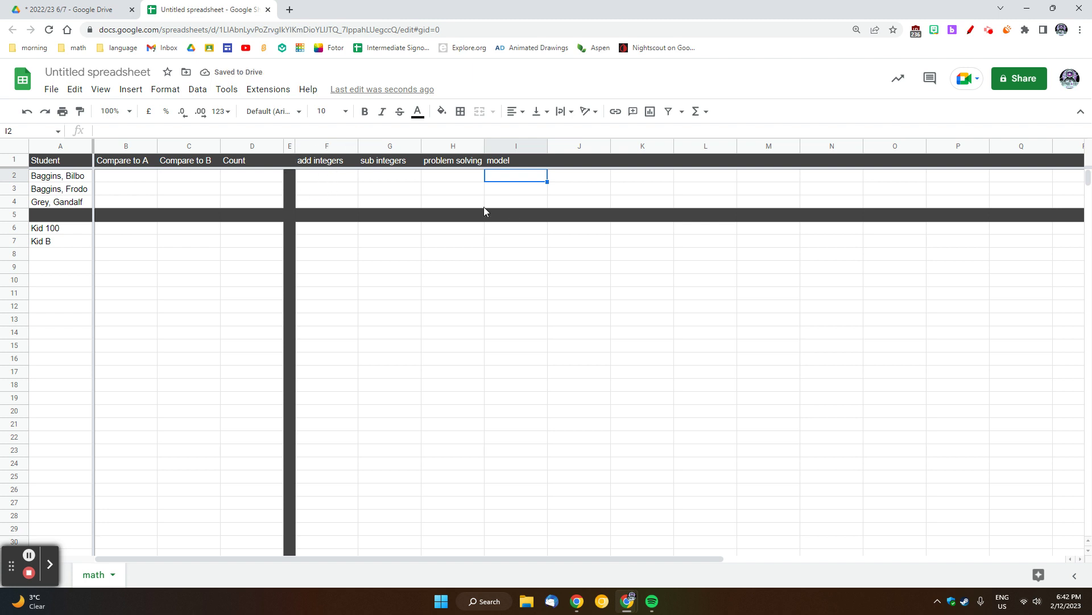
Step: Enter the first student's scores 2, 1, 2 and 1 in cells F2 to I2
left_click(334, 175)
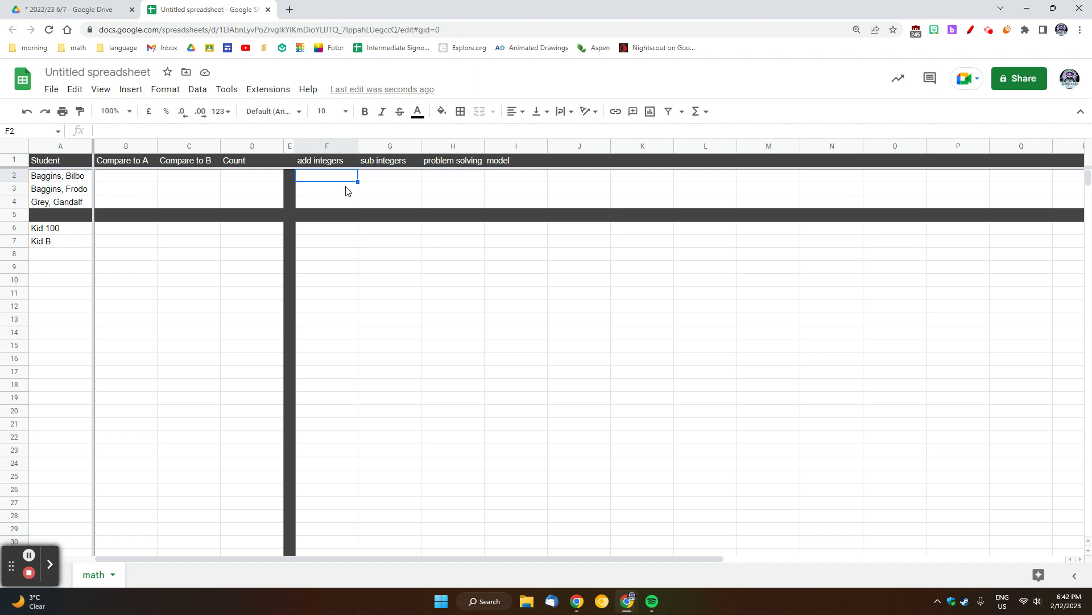
type("2")
key("Tab")
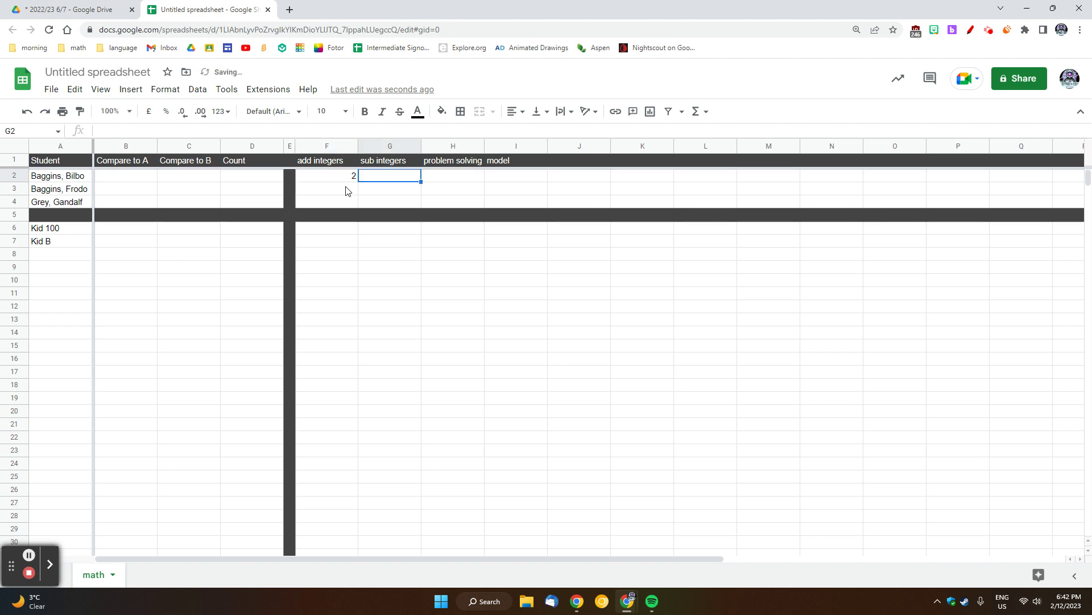
type("1")
key("Tab")
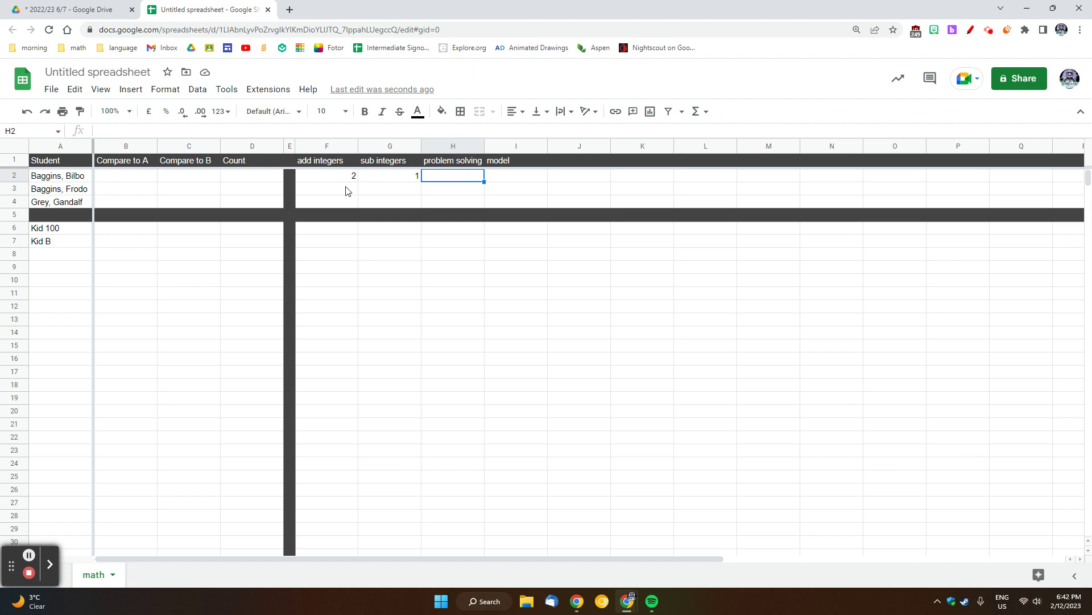
type("2")
key("Tab")
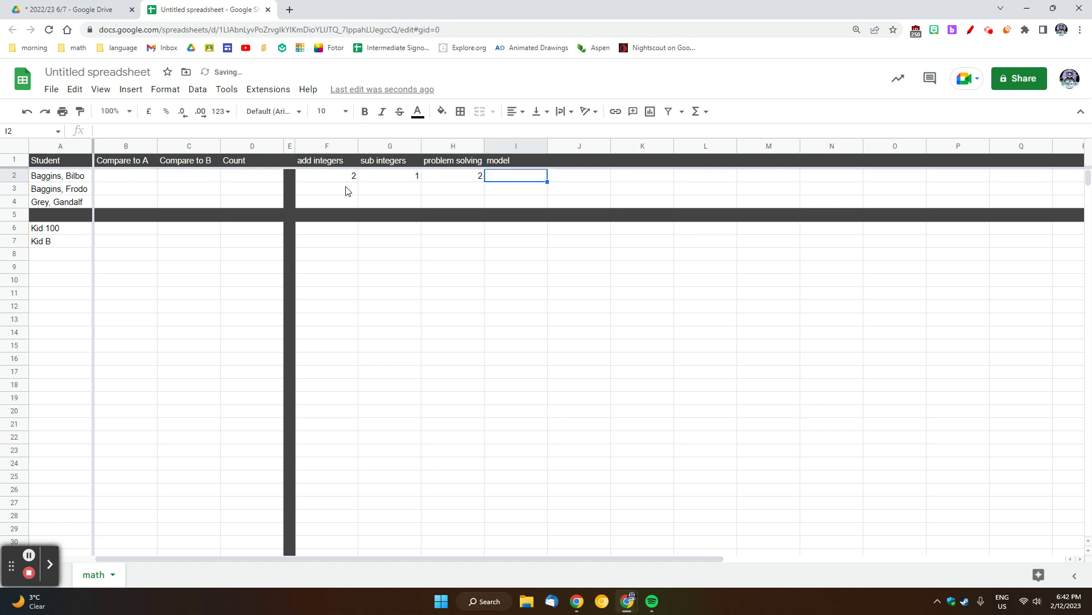
key("Left")
key("Right")
type("1")
key("Return")
Step: Enter the second student's scores 1, 1, 1 and 0 in cells F3 to I3
key("Down")
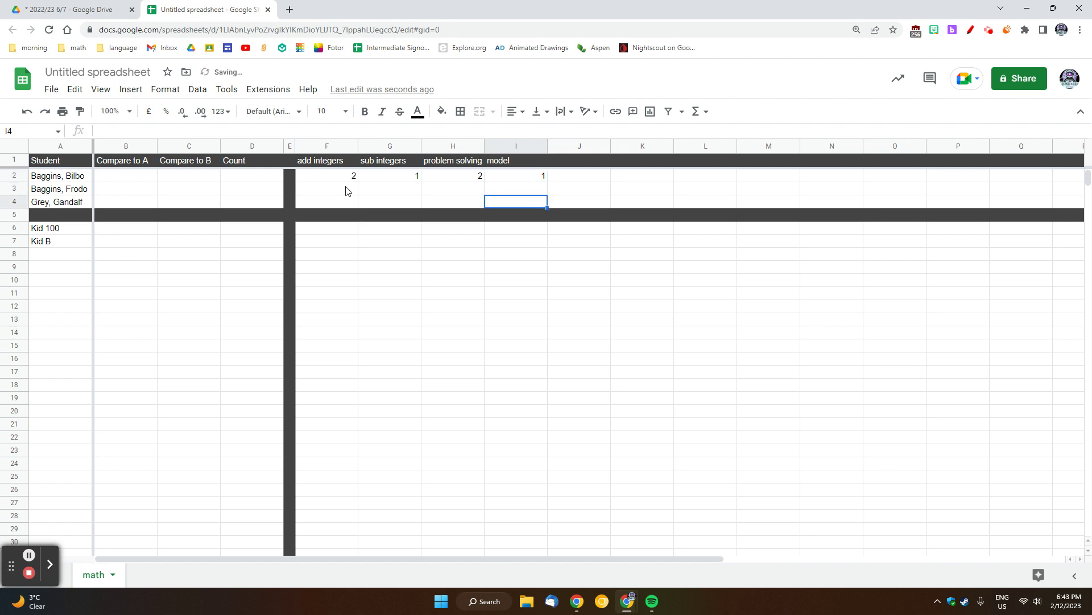
key("Down")
key("Left")
key("Left")
key("Left")
key("Left")
key("Up")
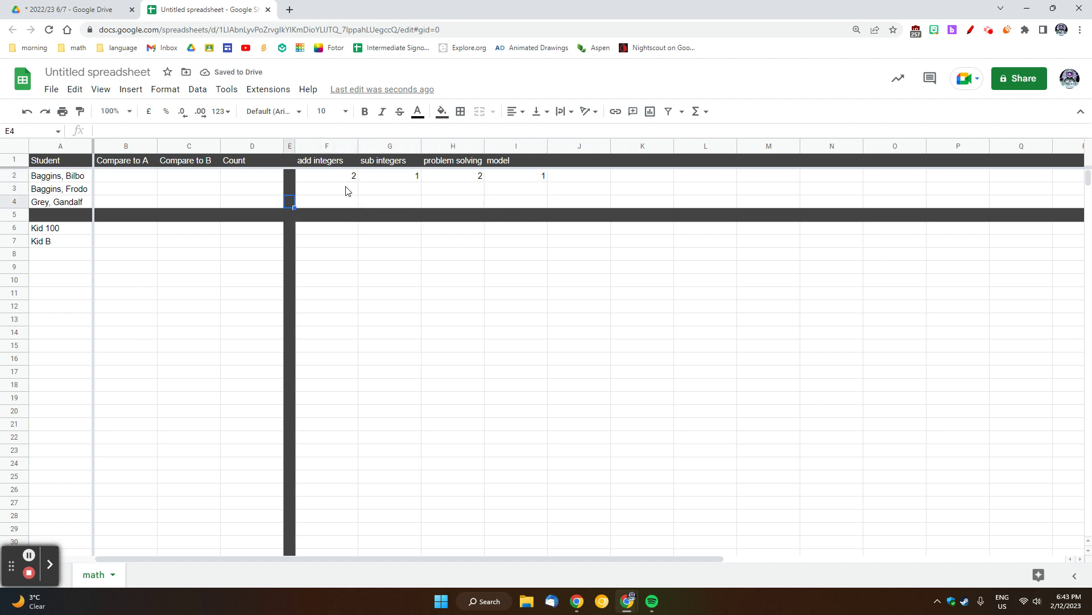
key("Right")
key("Up")
type("1")
key("Right")
type("1")
key("Right")
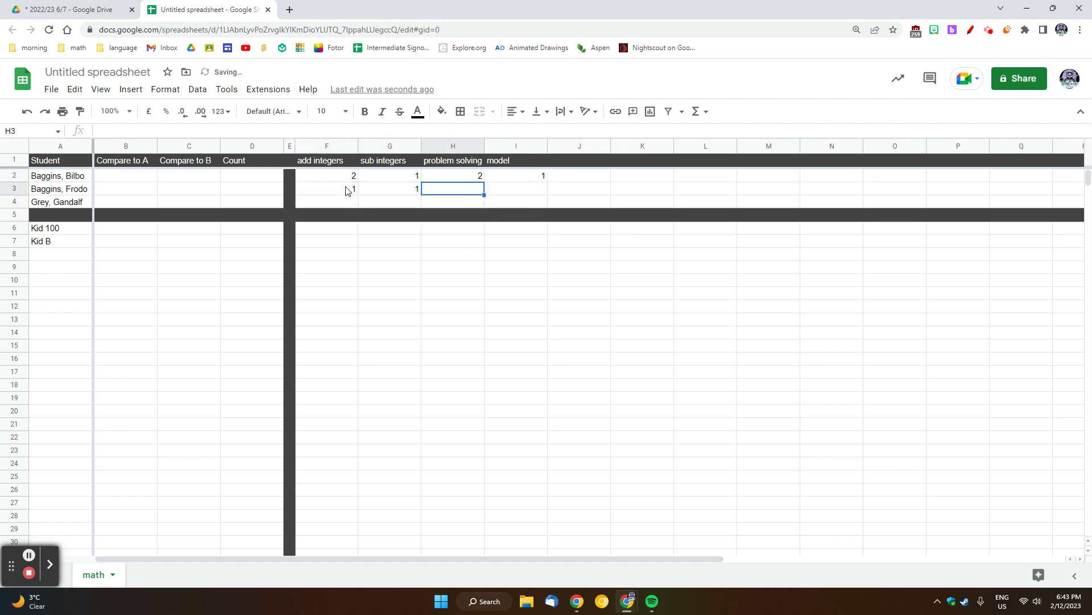
type("1")
key("Right")
type("0")
Step: Enter the third student's scores 2, 2, 2 and 1 in cells F4 to I4
key("Left")
key("Down")
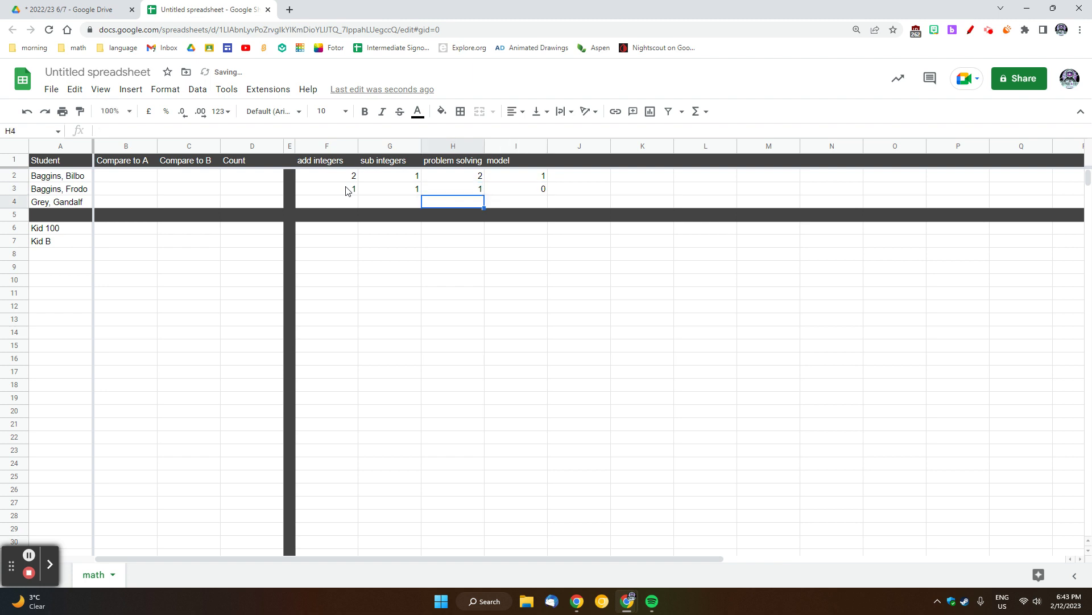
key("Left")
key("Left")
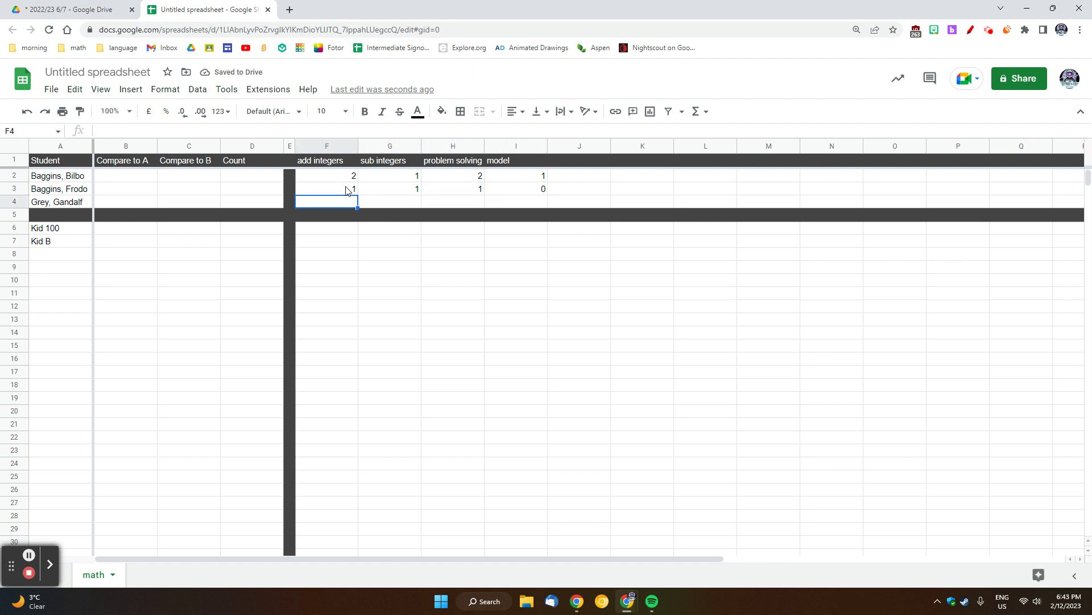
type("2")
key("Right")
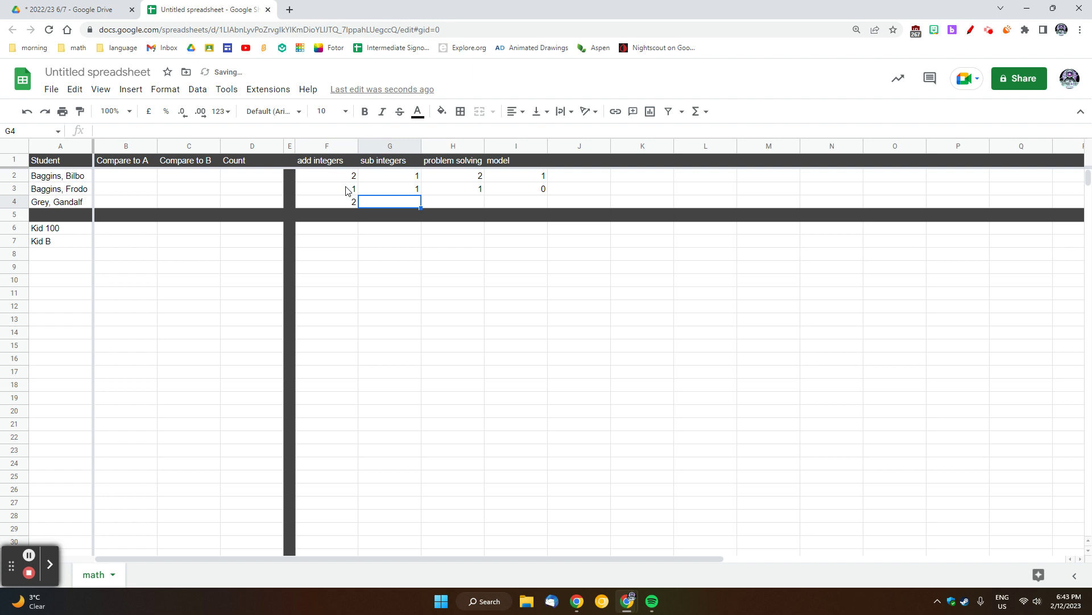
type("2")
key("Right")
type("2")
key("Right")
type("1")
key("Right")
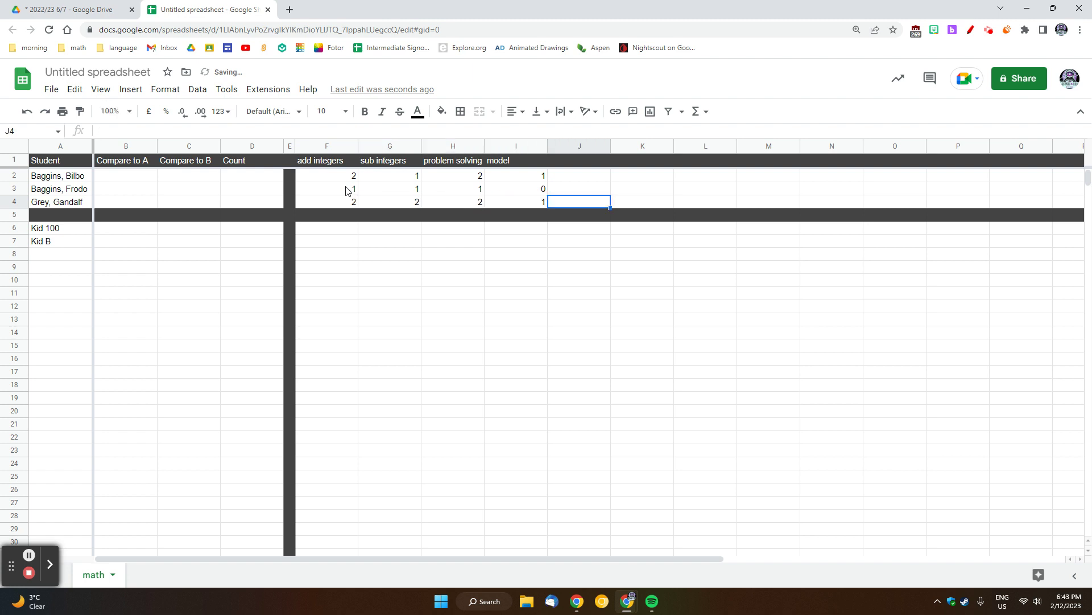
Step: Enter the scores 2, 2, 2 and 1 for Kid 100 in cells F6 to I6
left_click(330, 236)
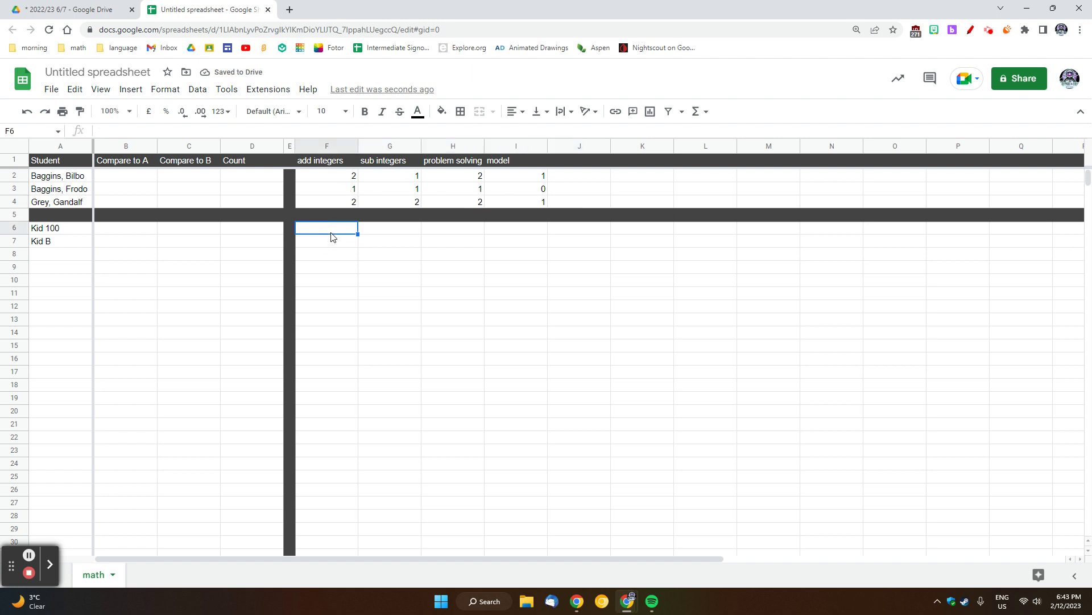
type("2")
key("Right")
type("2")
key("Right")
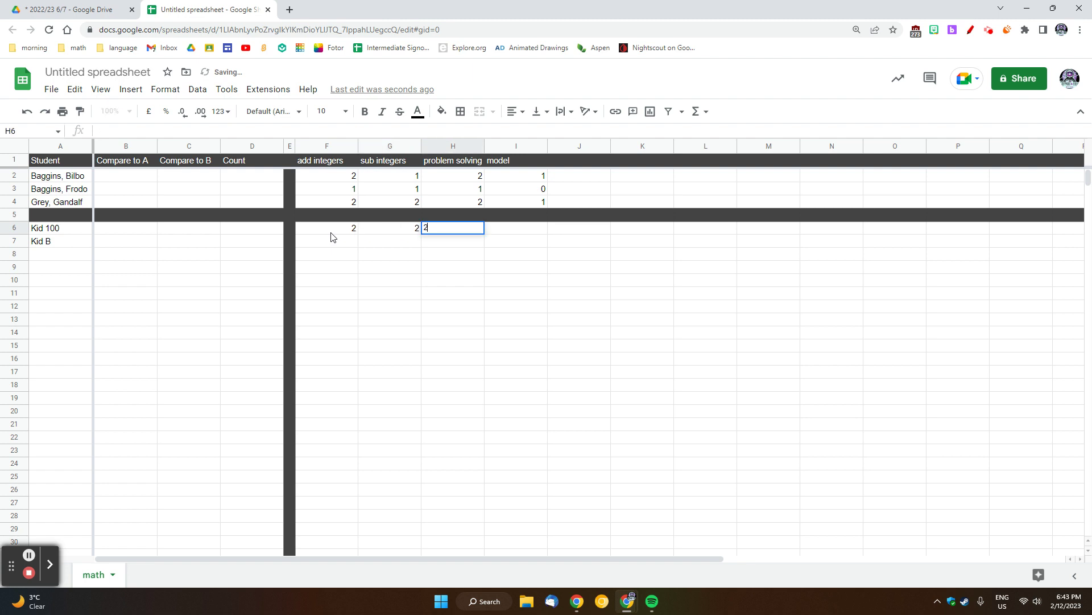
type("2")
key("Right")
type("1")
key("Return")
Step: Enter the scores 1, 1, 1 and 0 for Kid B in cells F7 to I7
key("Left")
key("Left")
key("Left")
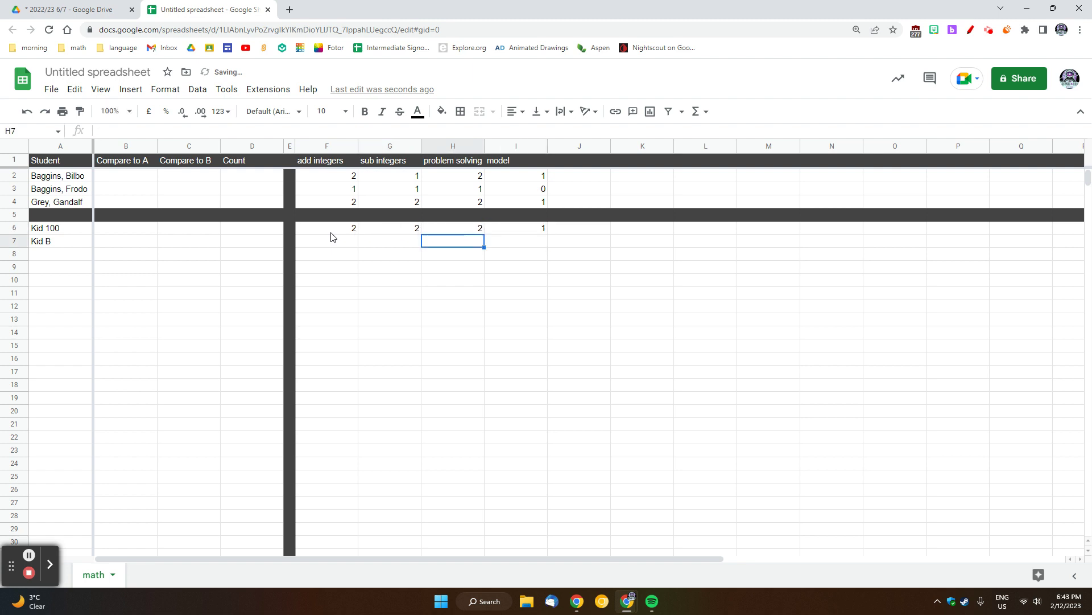
type("1")
key("Right")
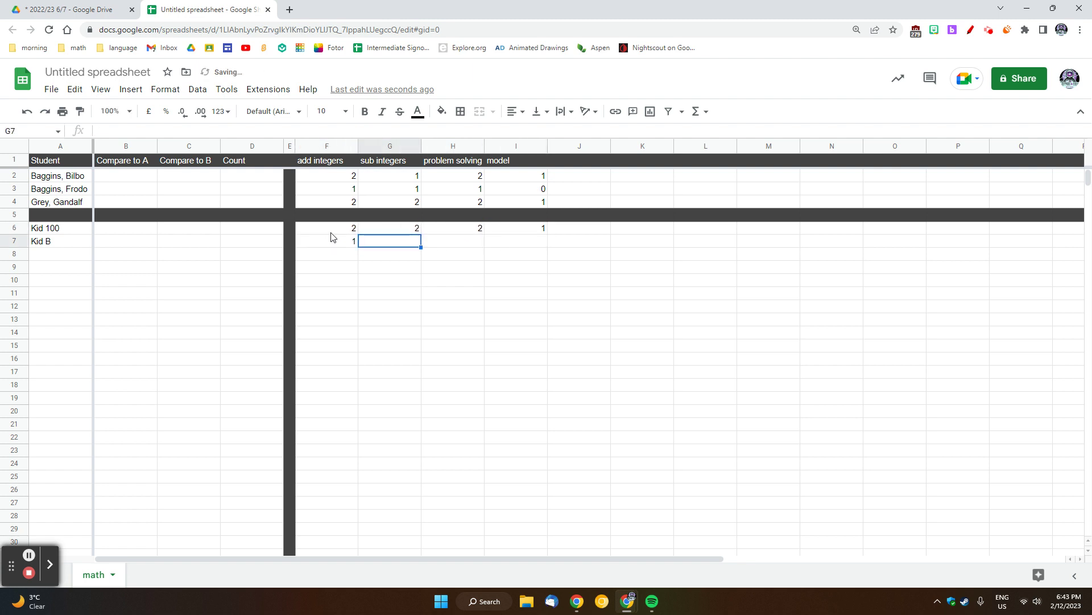
type("1")
key("Right")
type("1")
key("Right")
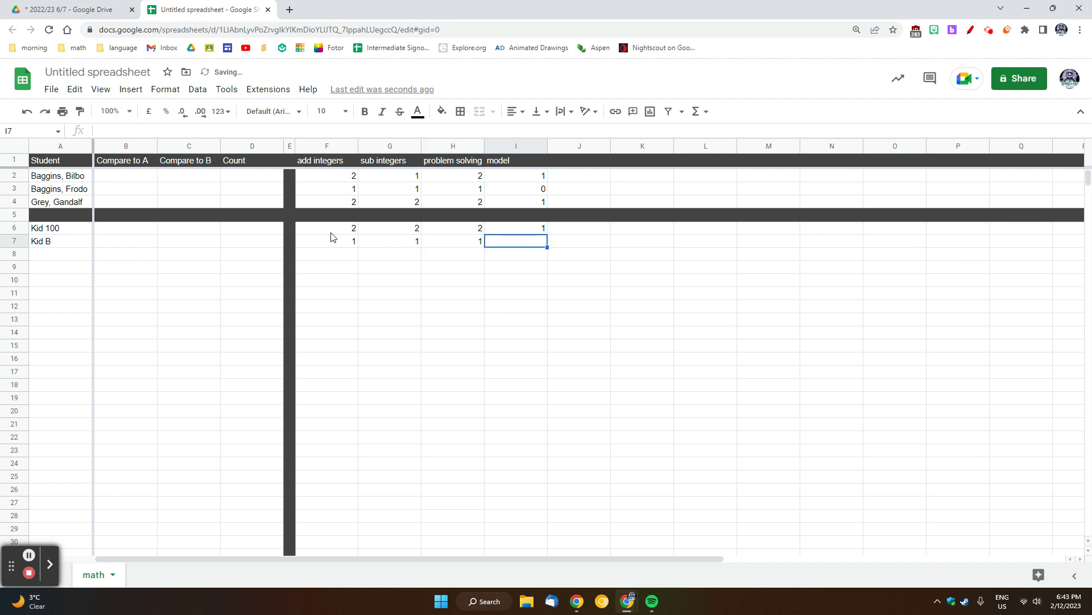
type("1")
key("Left")
key("Right")
type("0")
key("Left")
key("Left")
key("Left")
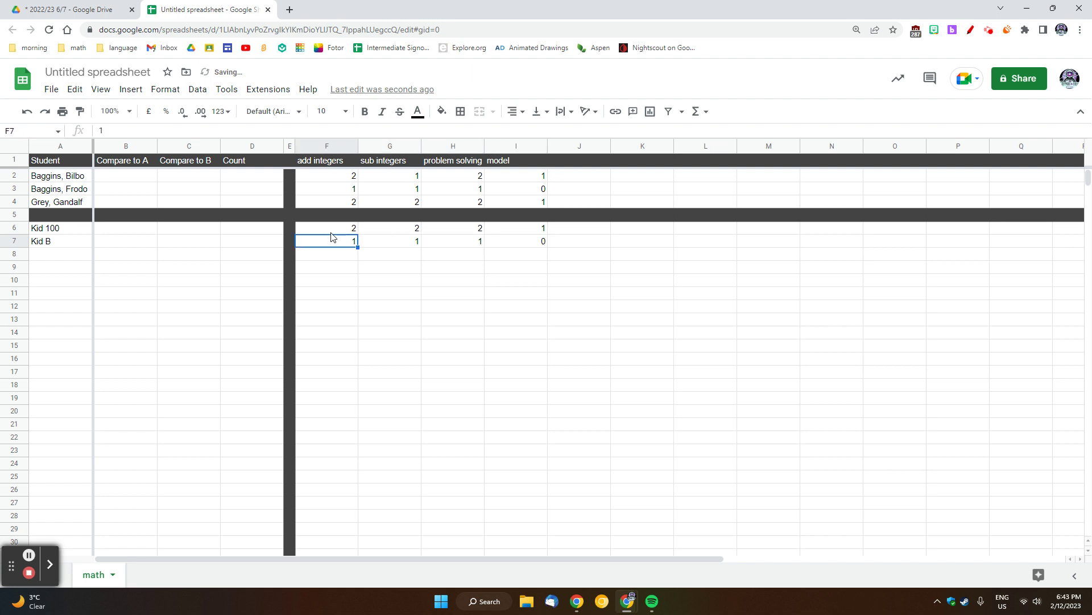
key("Right")
key("Left")
key("Right")
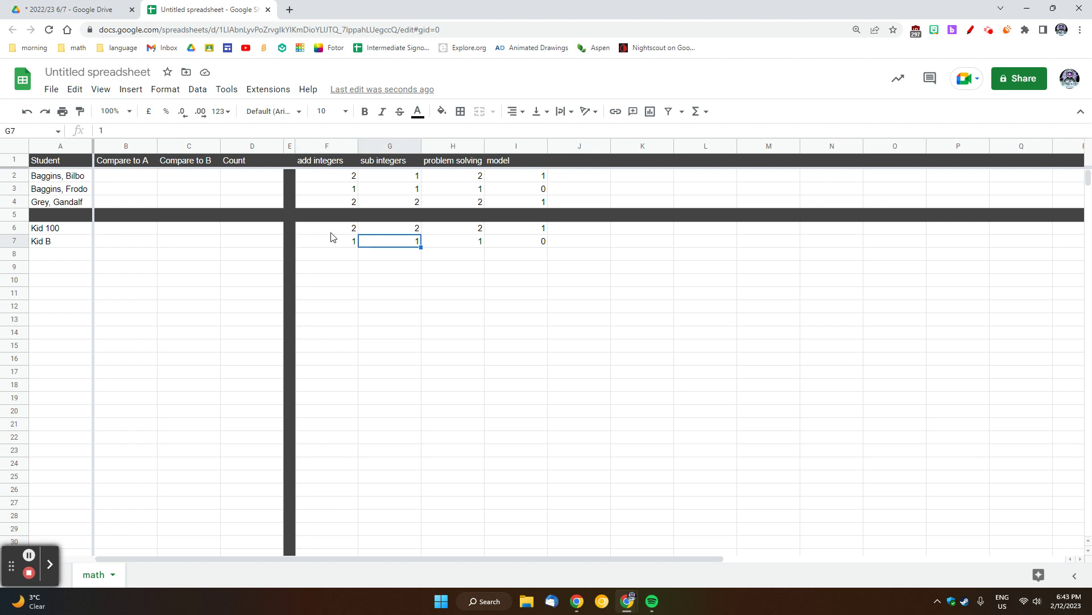
key("Right")
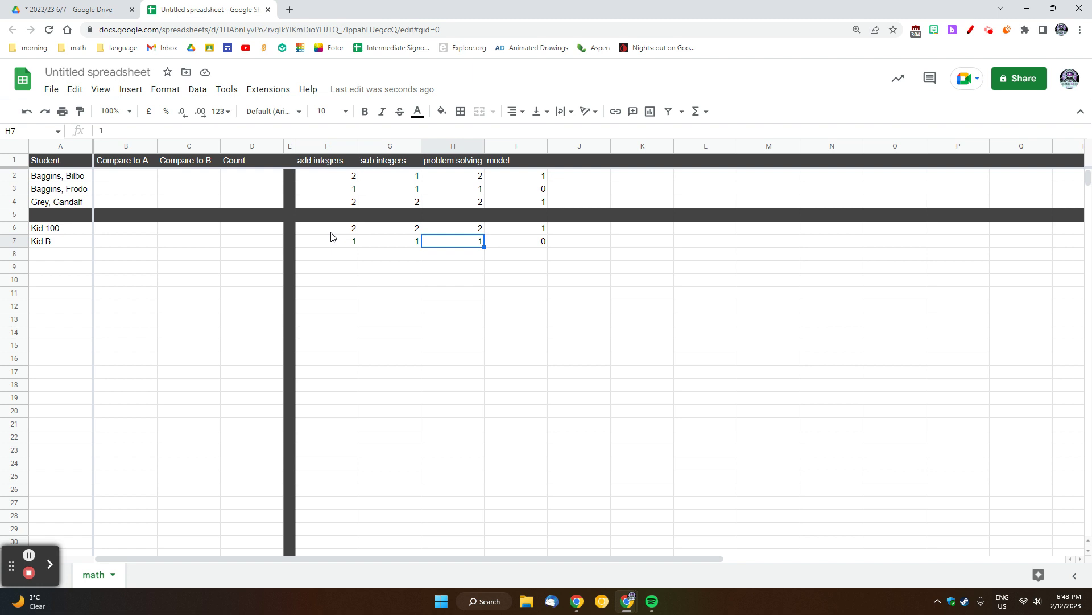
key("Right")
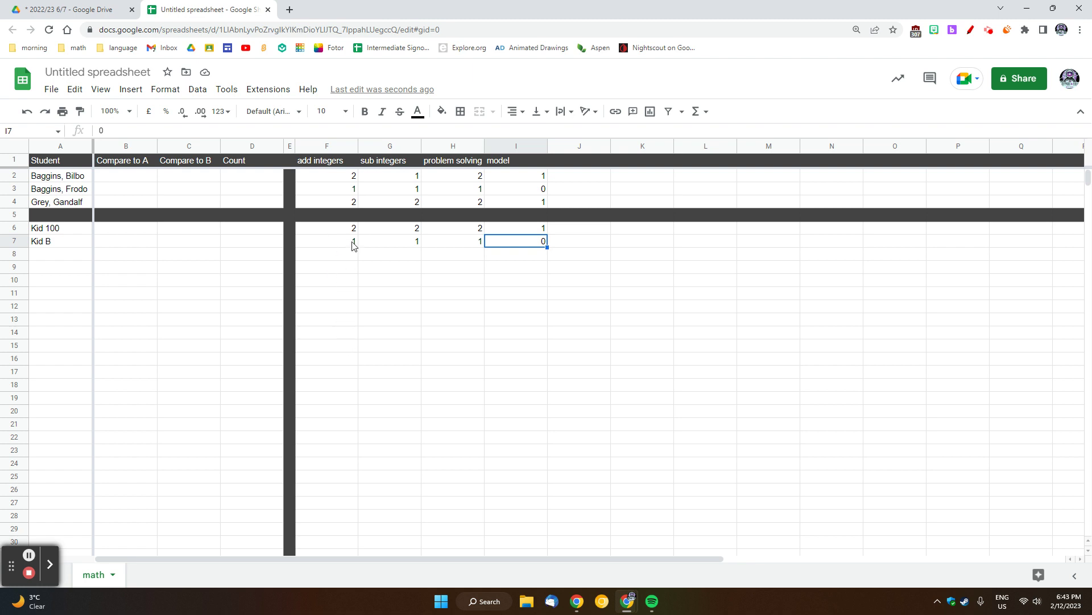
left_click(345, 179)
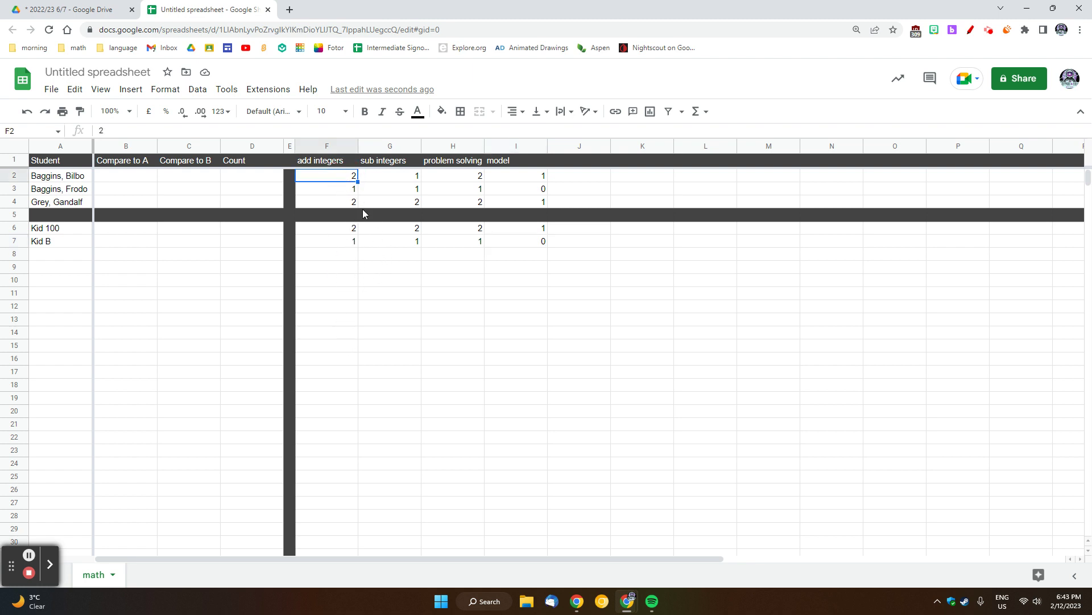
left_click(373, 256)
Step: Start a conditional formatting rule for the three students' "add integers" scores in F2:F4
left_click_drag(344, 180, 343, 204)
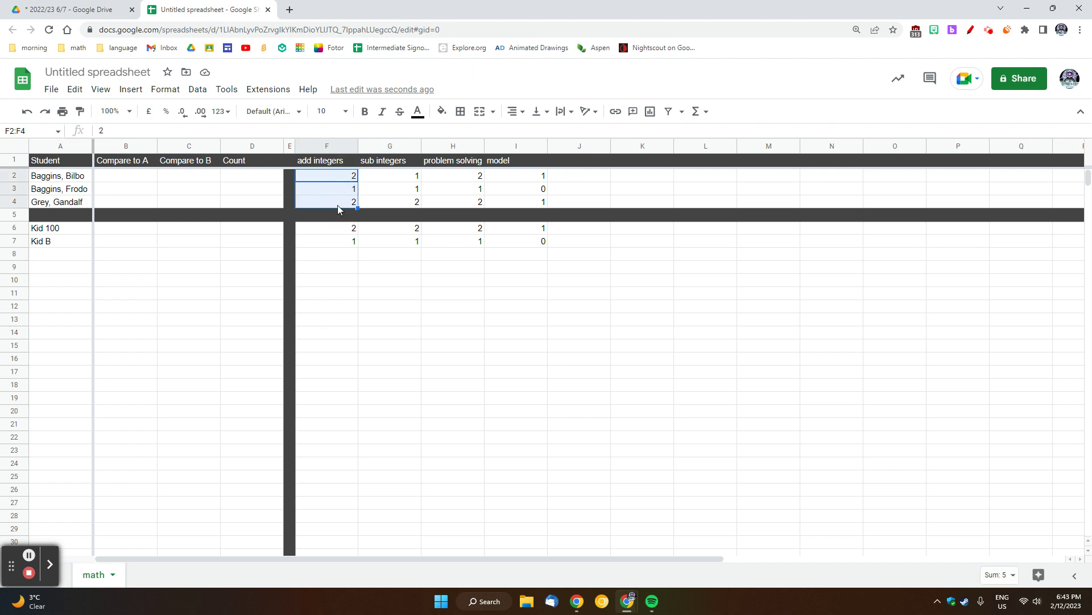
left_click(168, 91)
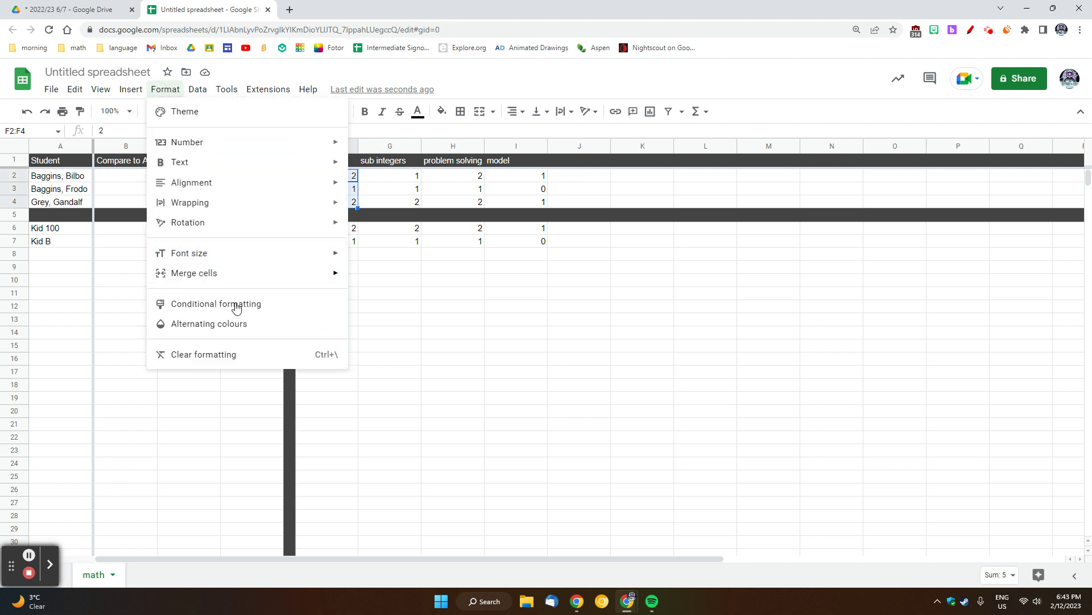
left_click(209, 304)
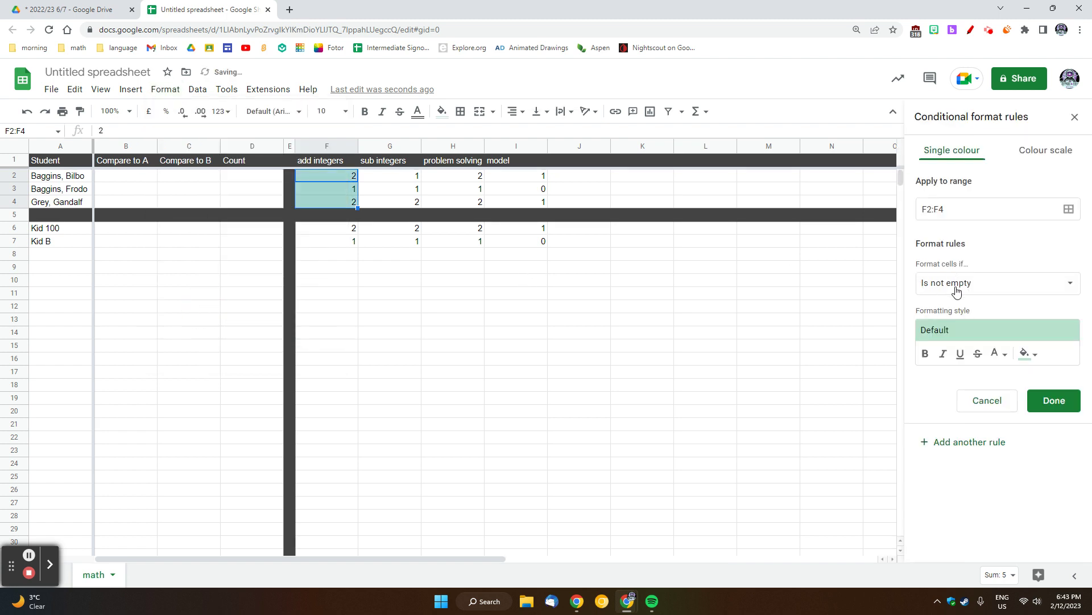
left_click(985, 288)
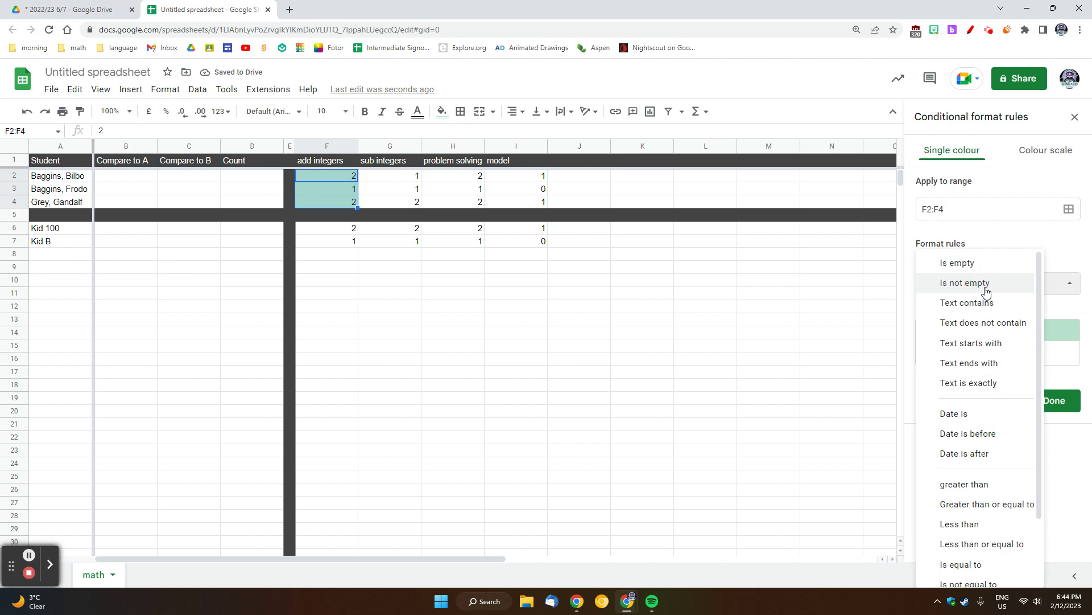
left_click(1055, 319)
left_click(1027, 353)
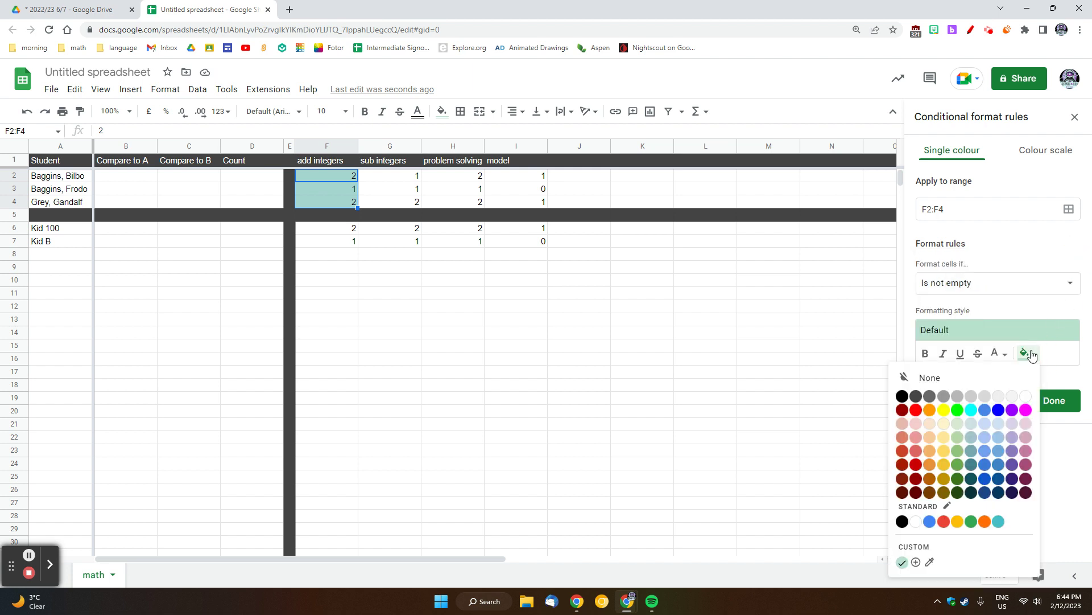
left_click(1028, 332)
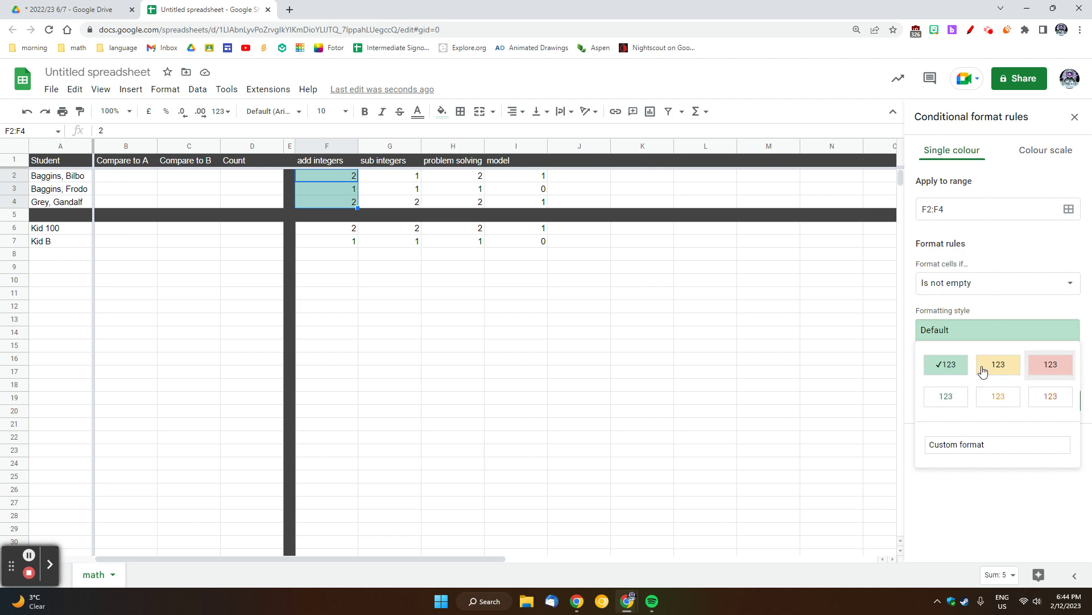
left_click(1016, 310)
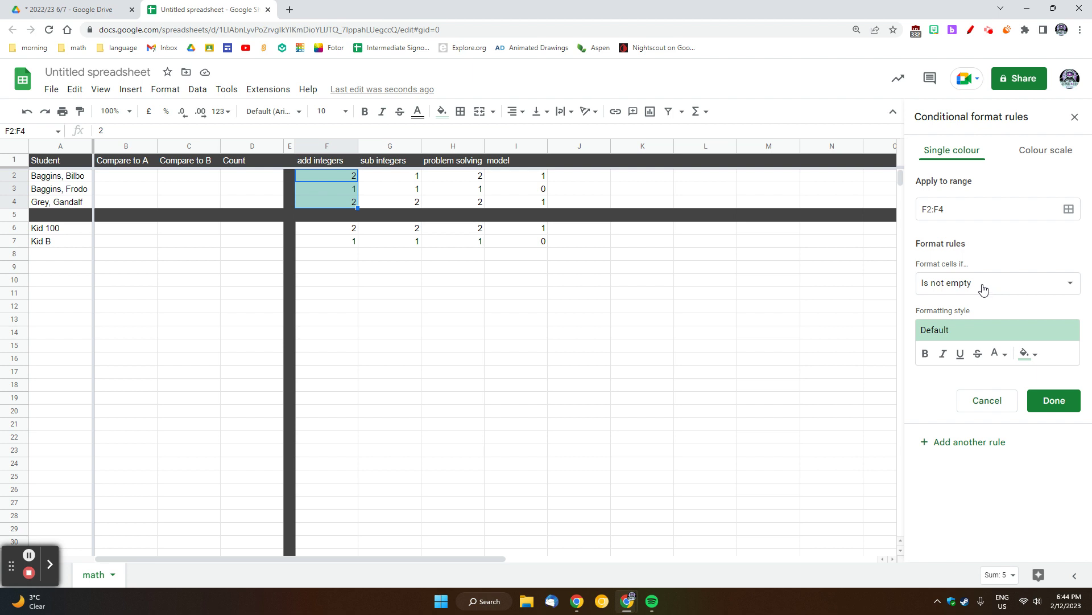
left_click(973, 287)
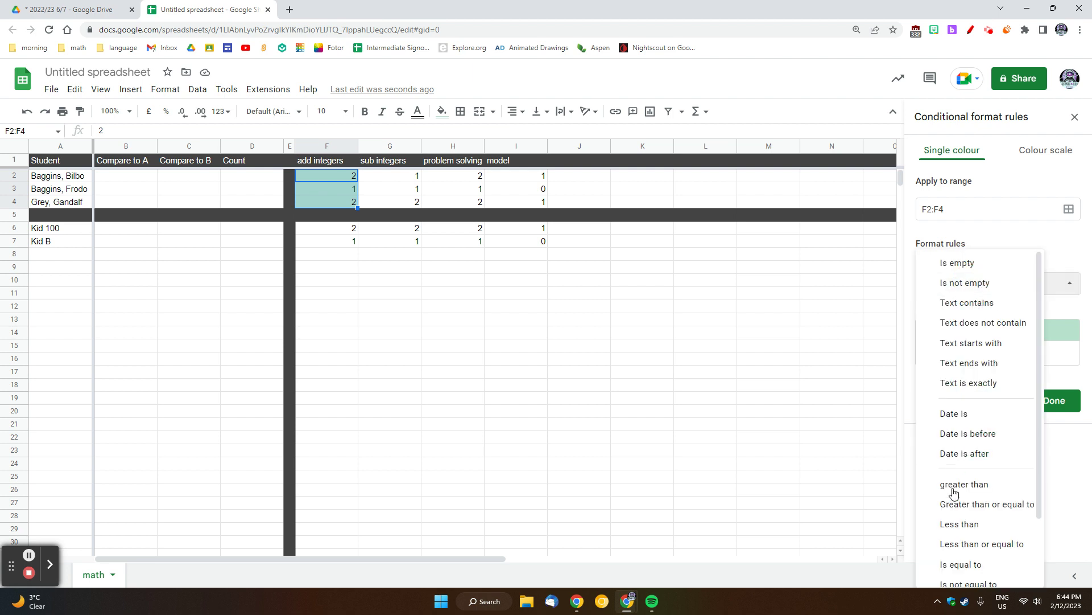
left_click(1047, 256)
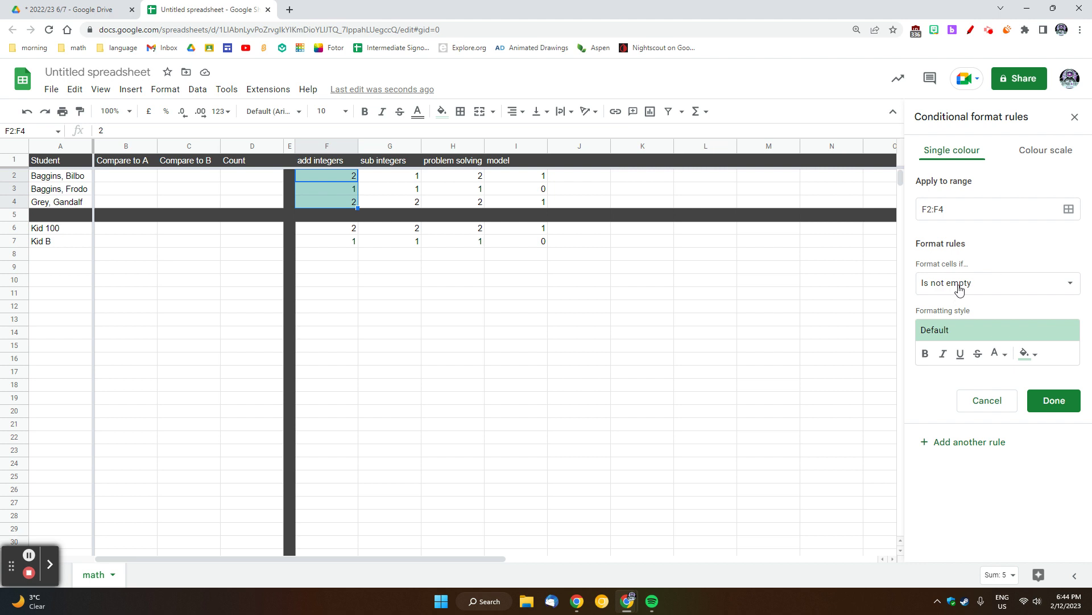
Step: Set the rule to give cells greater than or equal to 2 a light blue fill
left_click(960, 288)
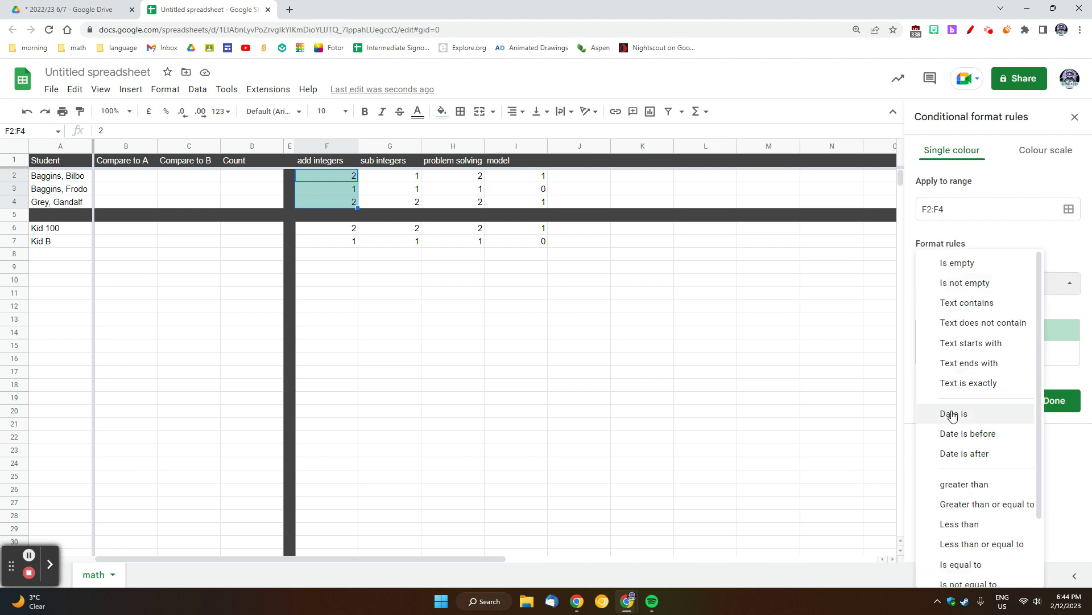
scroll(979, 451, "down", 2)
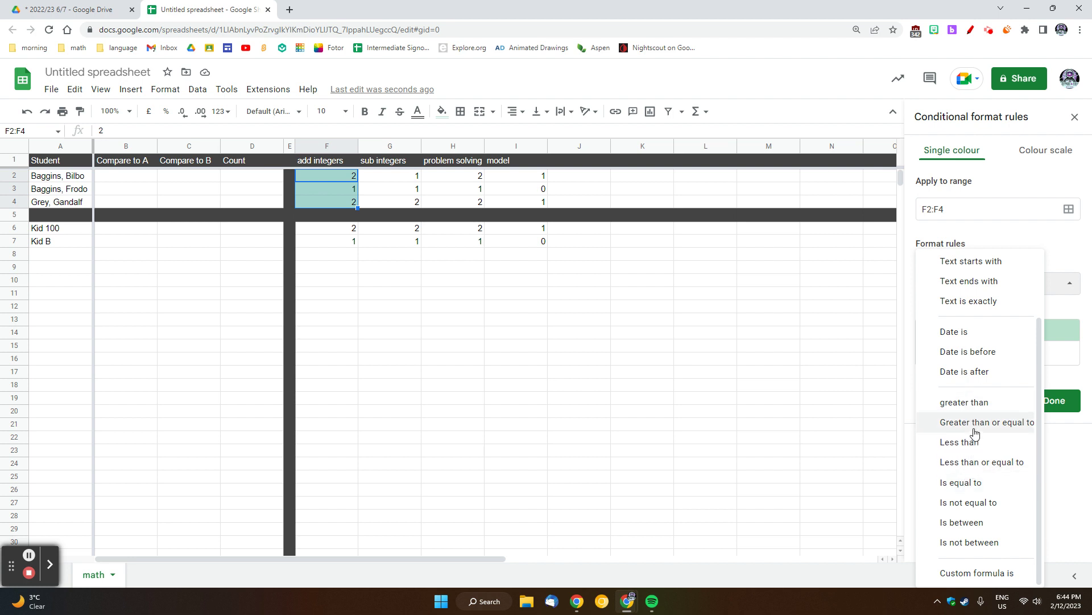
left_click(974, 429)
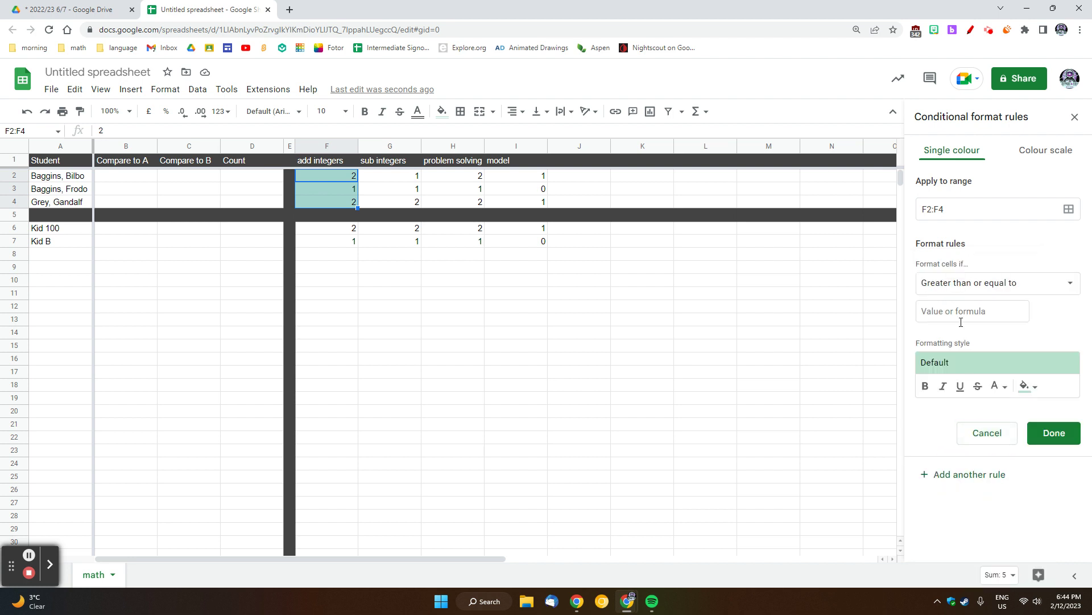
left_click(961, 322)
type("2")
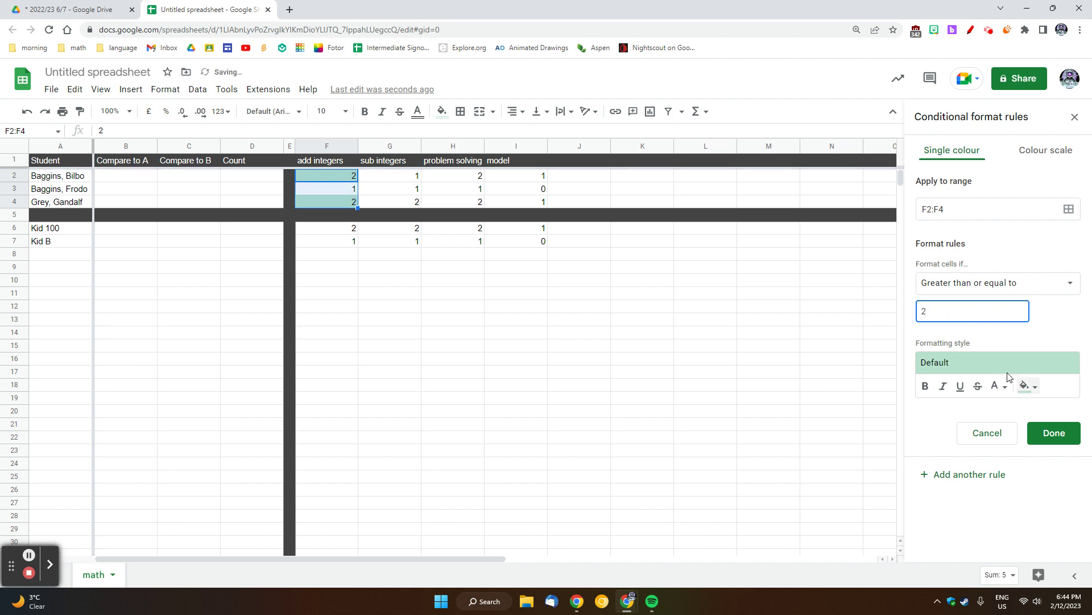
left_click(1024, 386)
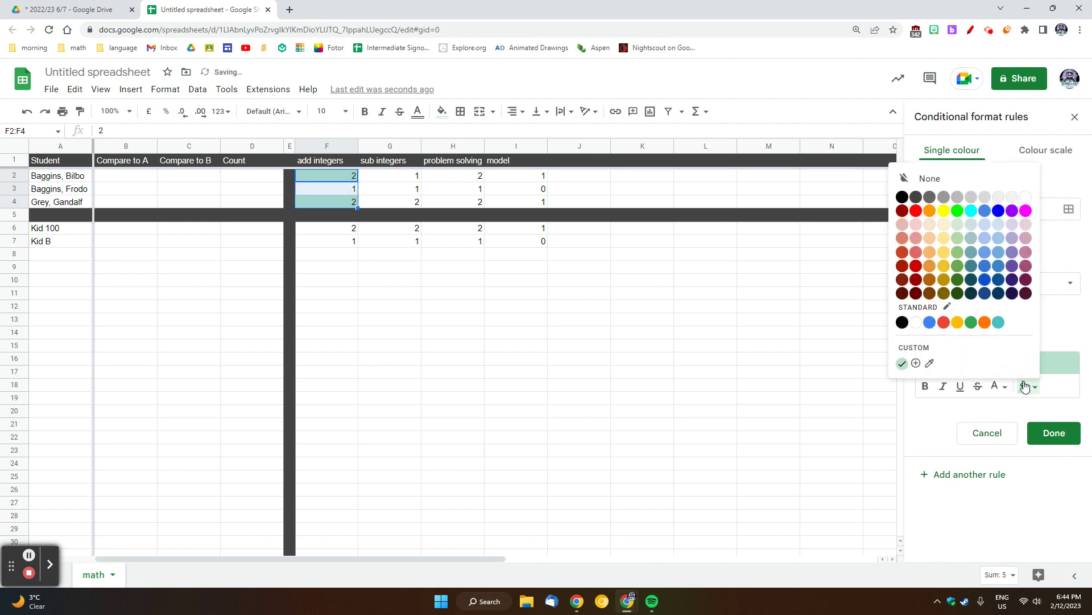
left_click(999, 226)
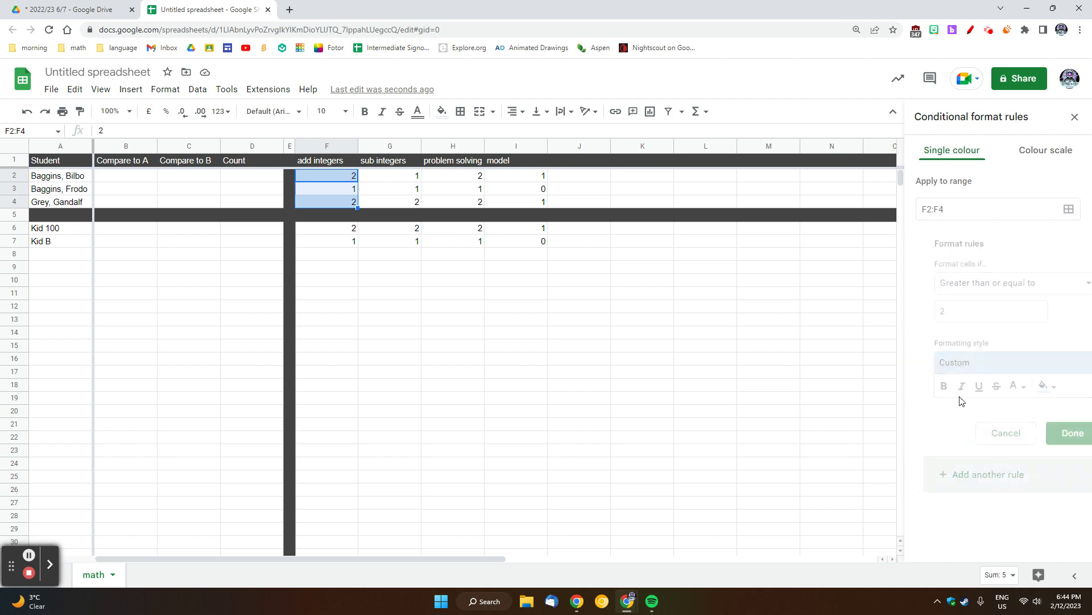
Step: Set the second rule for F2:F4 to give cells with values between 1.9 and 1 the default green fill
left_click(975, 287)
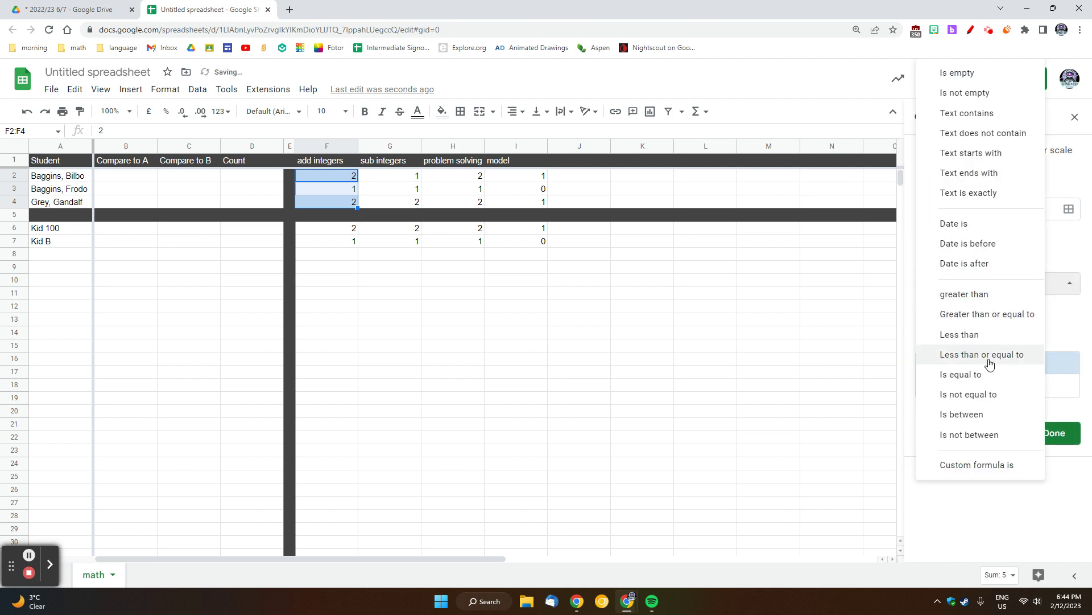
left_click(981, 424)
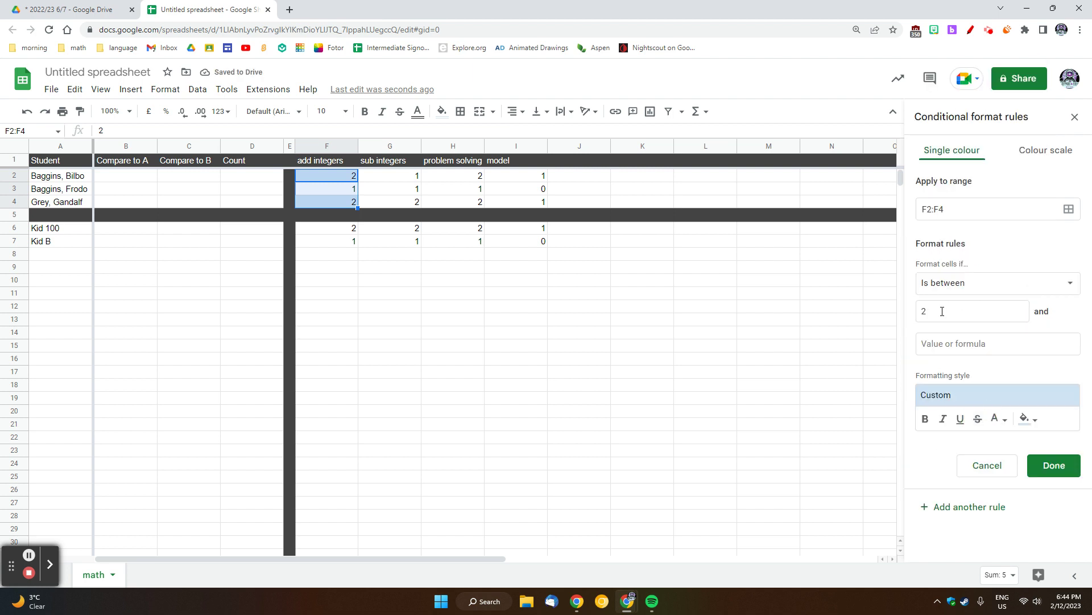
left_click(929, 311)
double_click(922, 312)
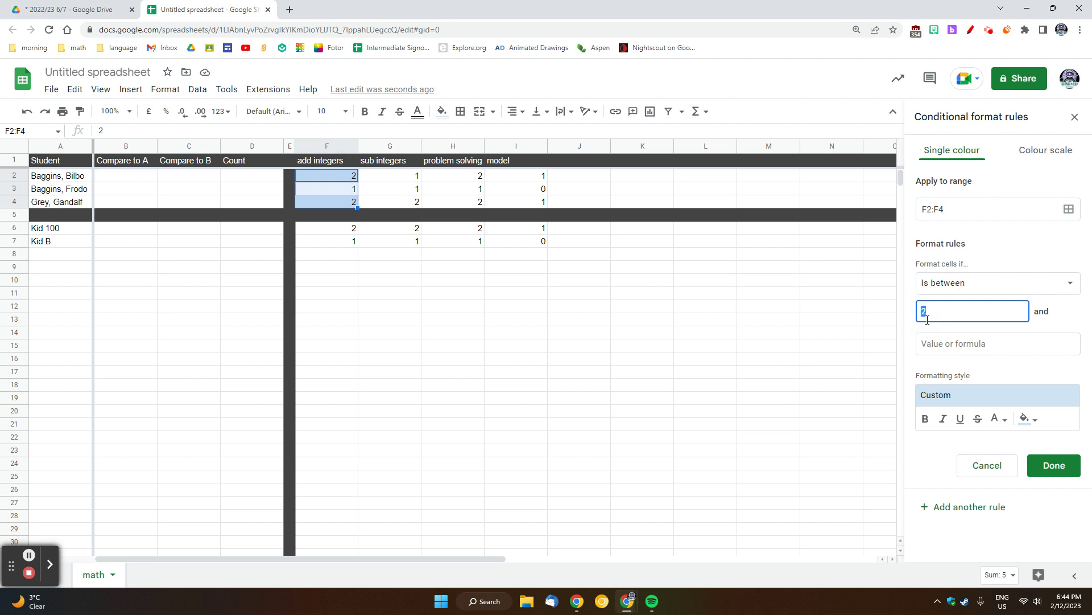
type("1.9")
left_click(943, 344)
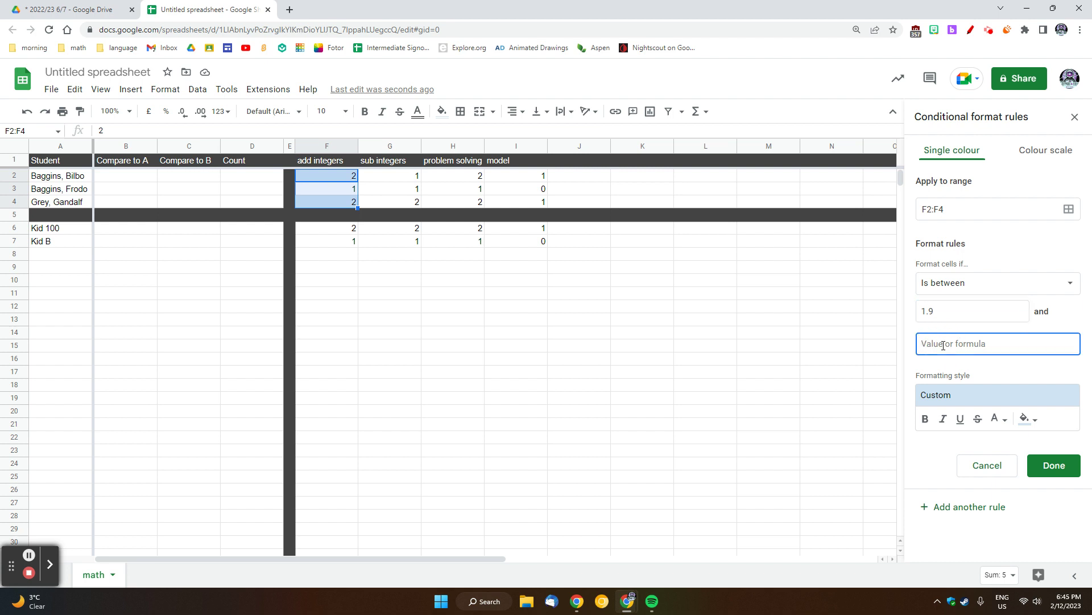
left_click(1028, 419)
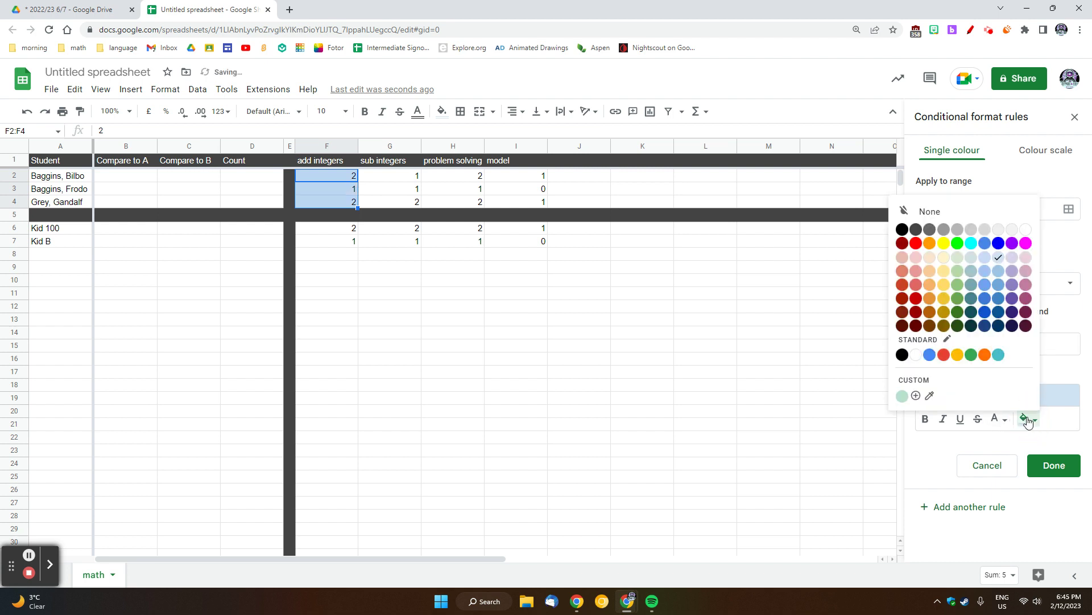
left_click(1064, 377)
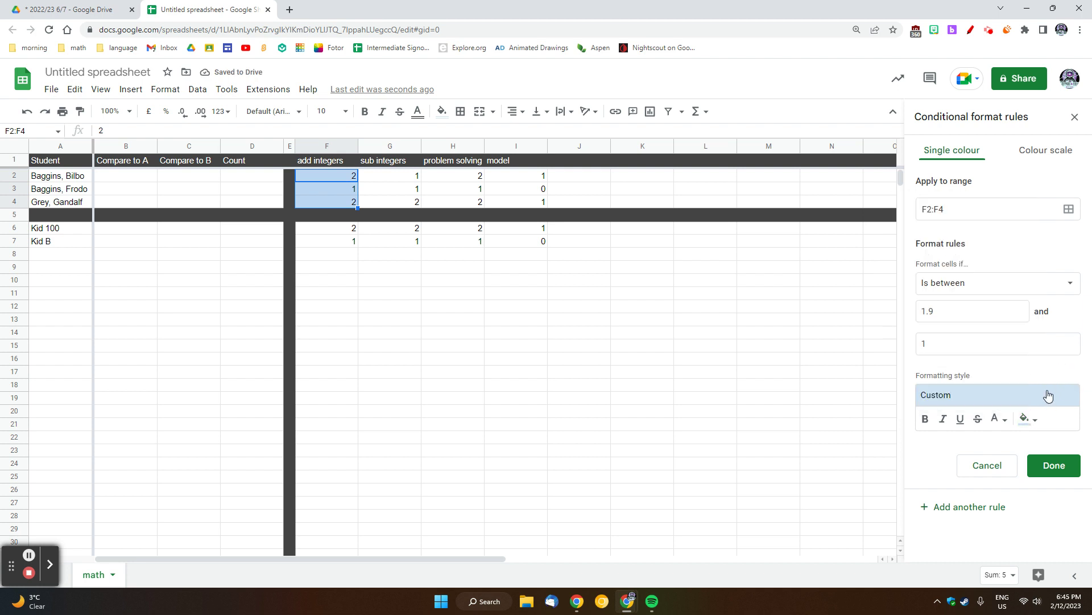
left_click(1049, 396)
left_click(944, 436)
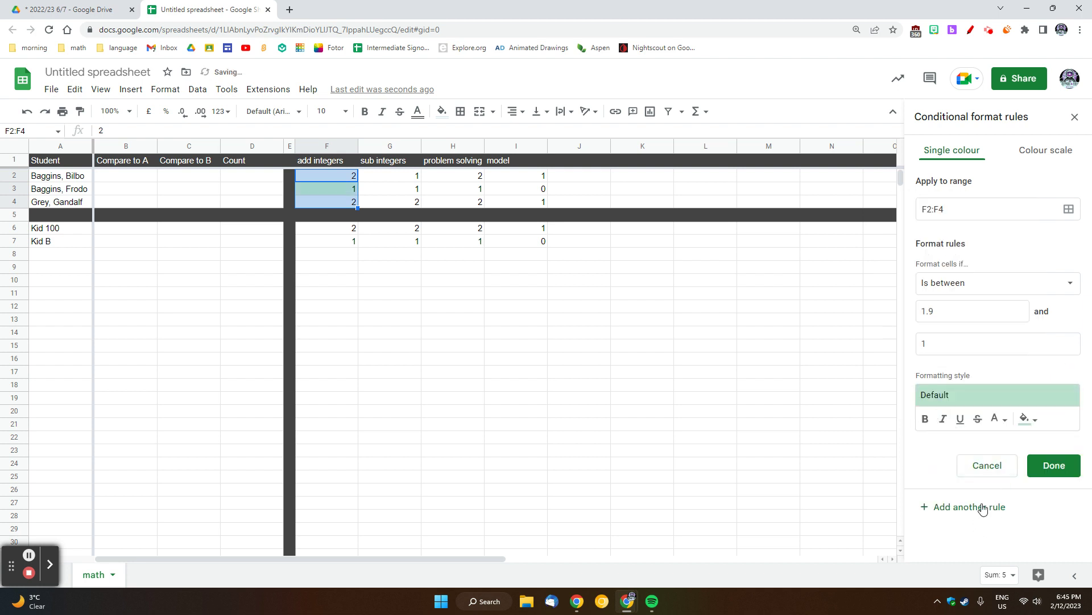
Step: Add another rule for F2:F4 that gives values between .9 and .5 the default yellow fill
left_click(975, 508)
left_click_drag(947, 311, 900, 310)
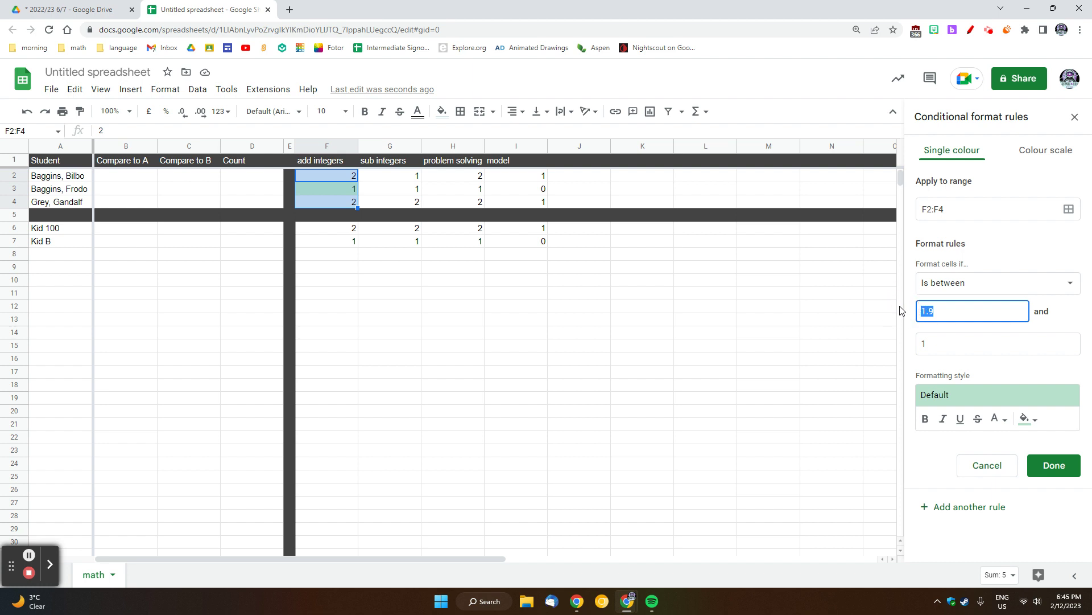
type(".9")
left_click(944, 343)
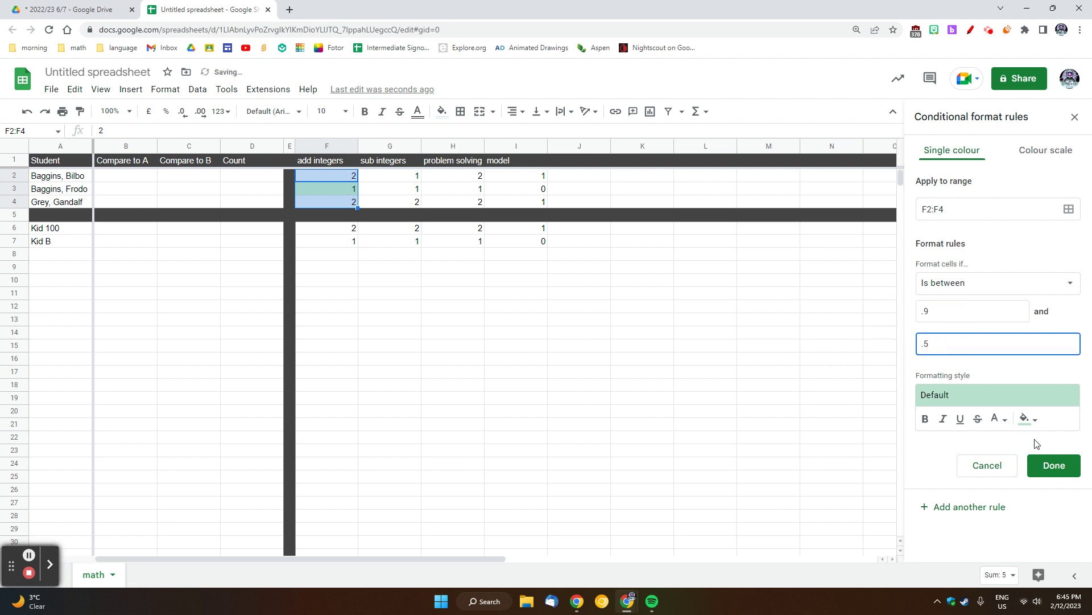
left_click(1028, 422)
left_click(1046, 393)
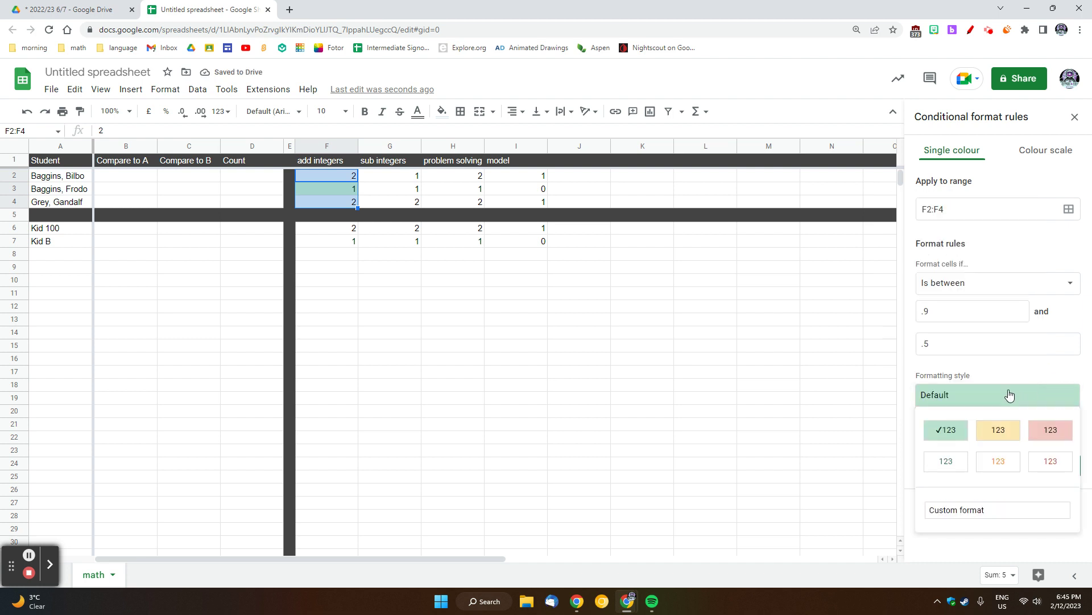
left_click(986, 434)
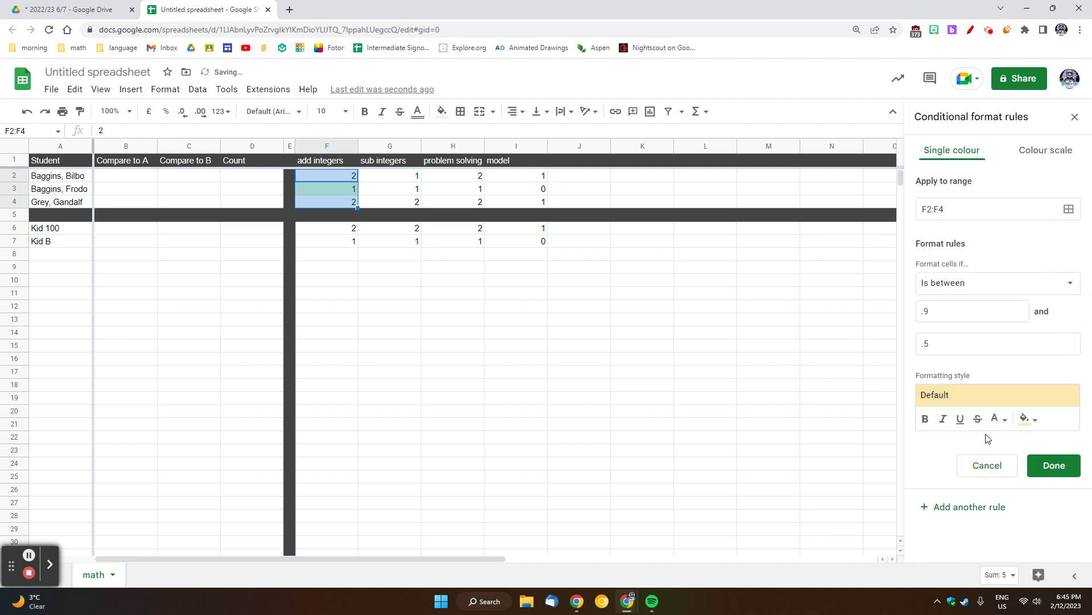
Step: Add a final rule for F2:F4 that gives values less than .5 the default red fill, and finish the rules
left_click(975, 507)
left_click(984, 284)
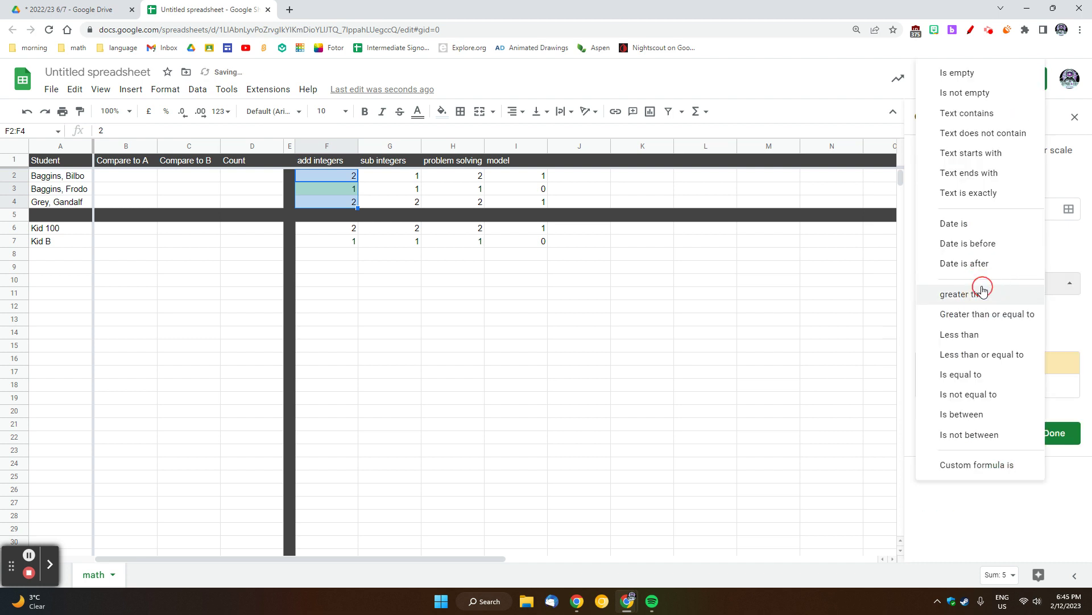
left_click(986, 336)
double_click(927, 311)
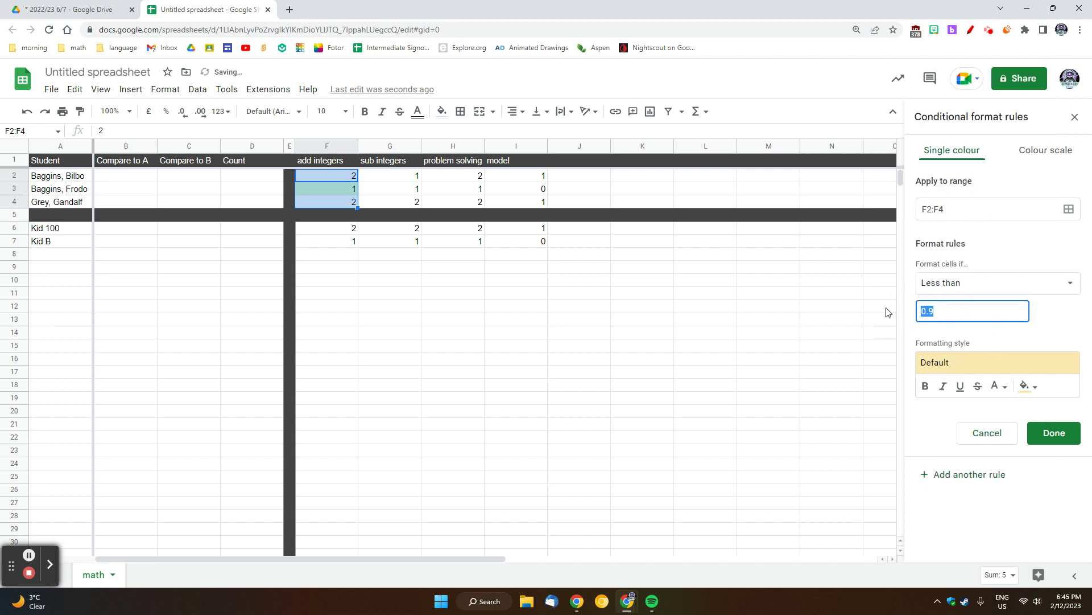
type(".5")
left_click(983, 362)
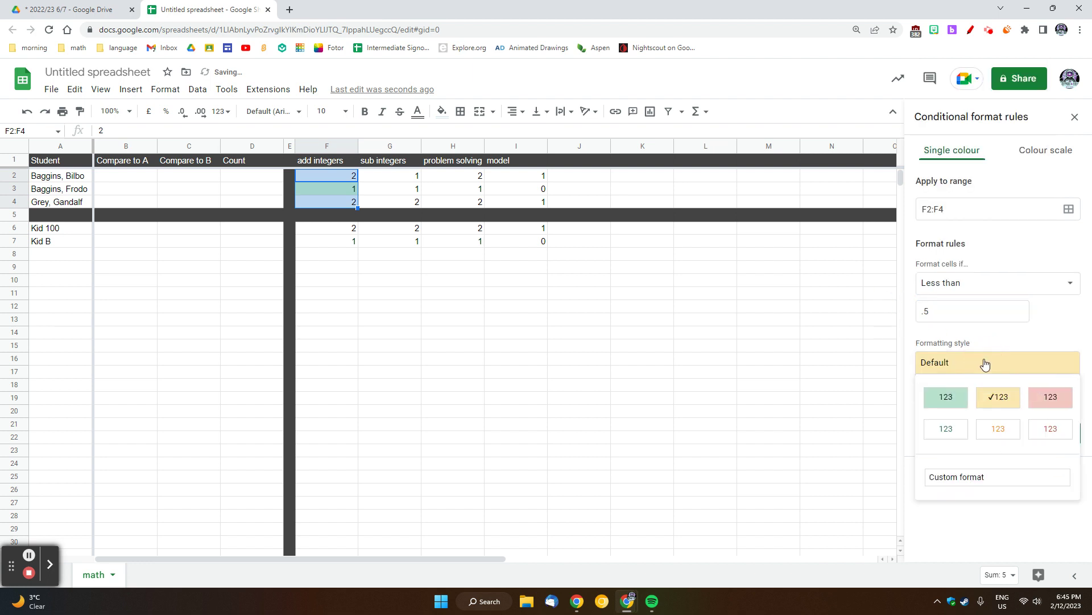
left_click(1039, 396)
left_click(1052, 434)
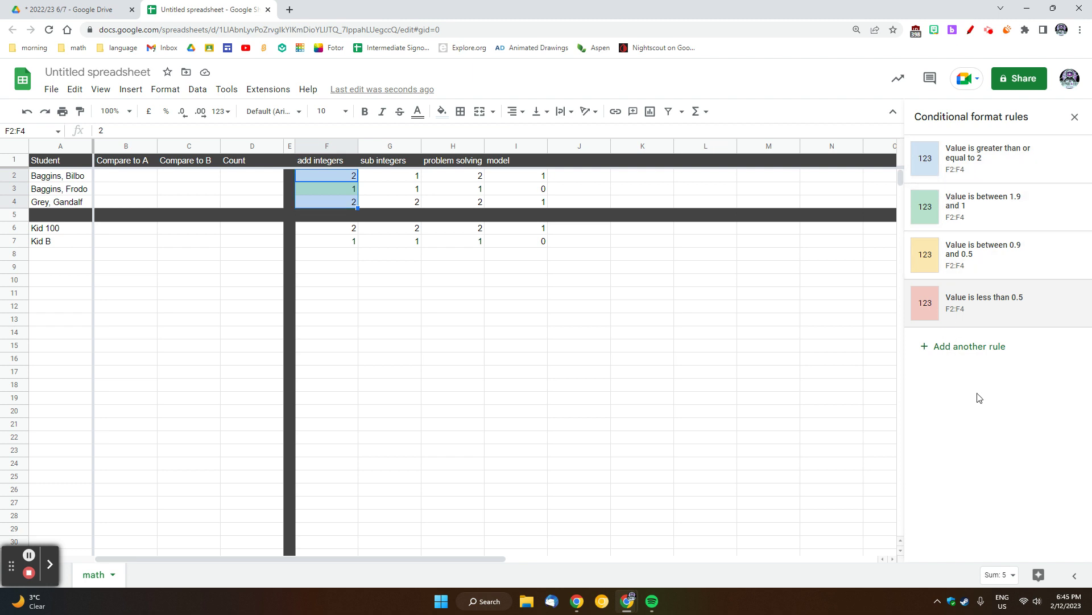
left_click(1074, 117)
left_click_drag(427, 307, 392, 307)
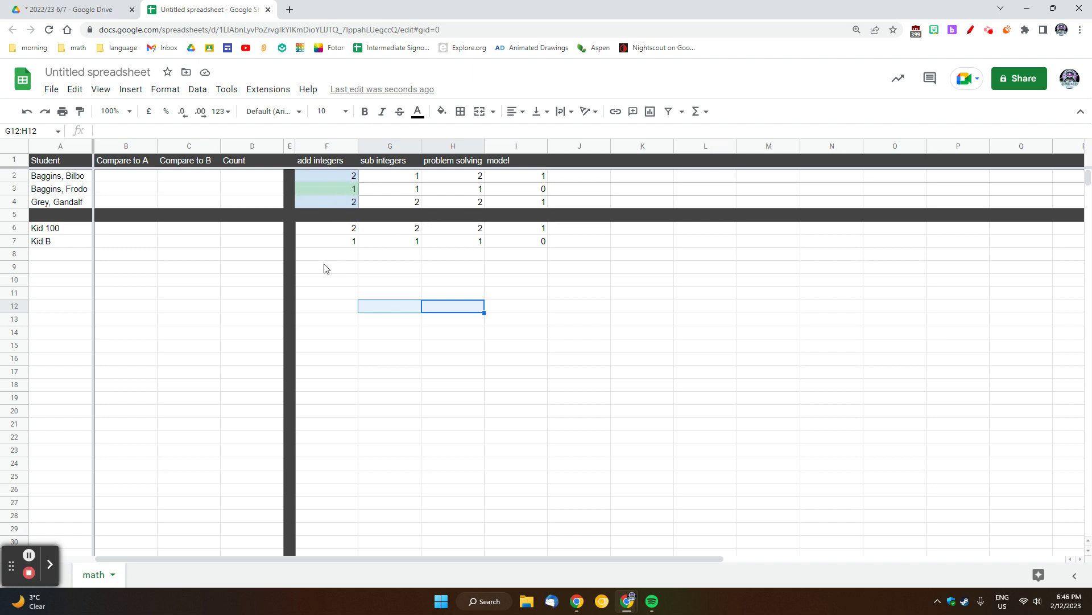
Step: Copy the conditional formatting of cell F2 onto the remaining student scores in G2:I4
left_click(351, 179)
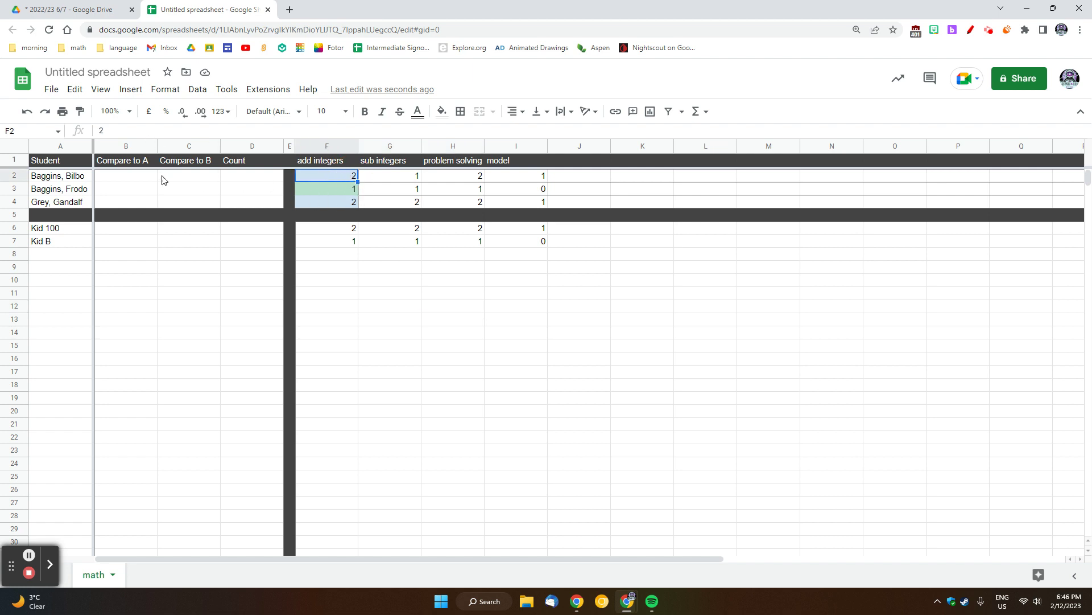
left_click(81, 112)
left_click_drag(390, 180, 543, 202)
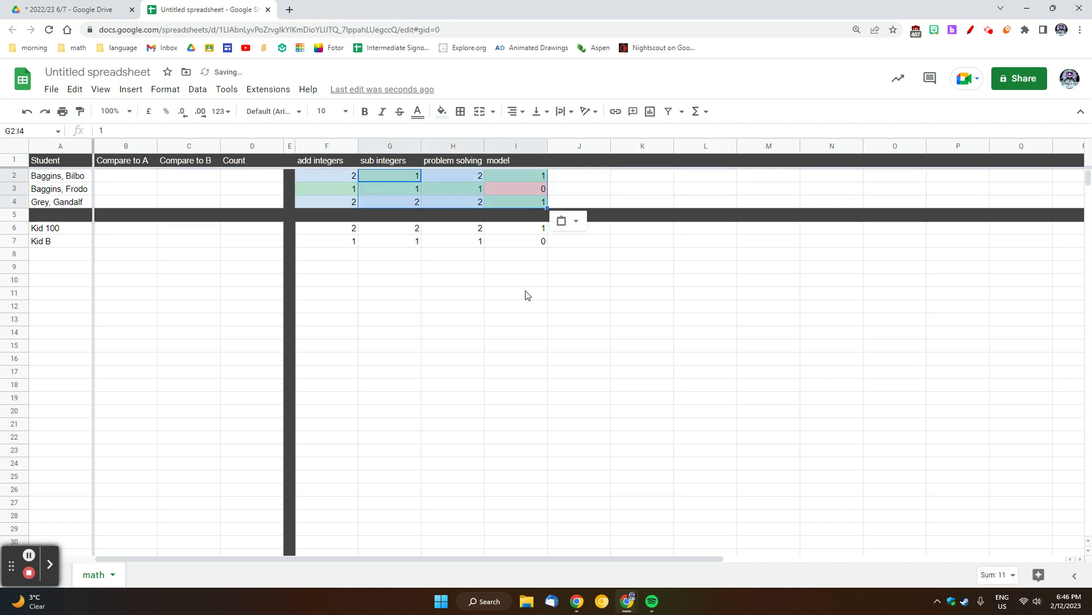
left_click(528, 308)
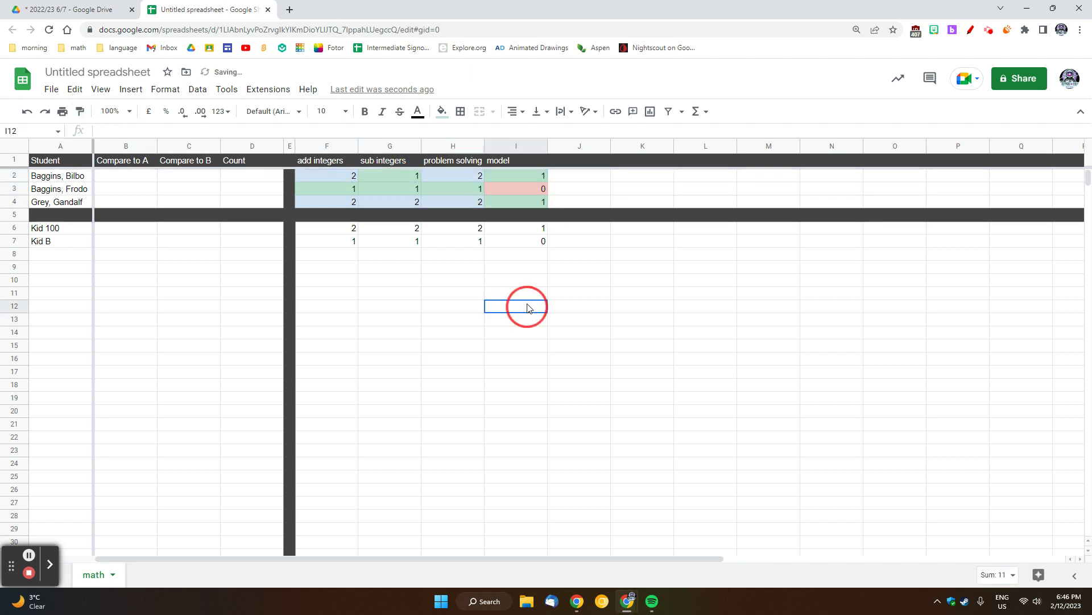
Step: Try a score of 0.5 in the "model" cell I3 to test the colour rules, and undo the entry
left_click(521, 189)
type("0.5")
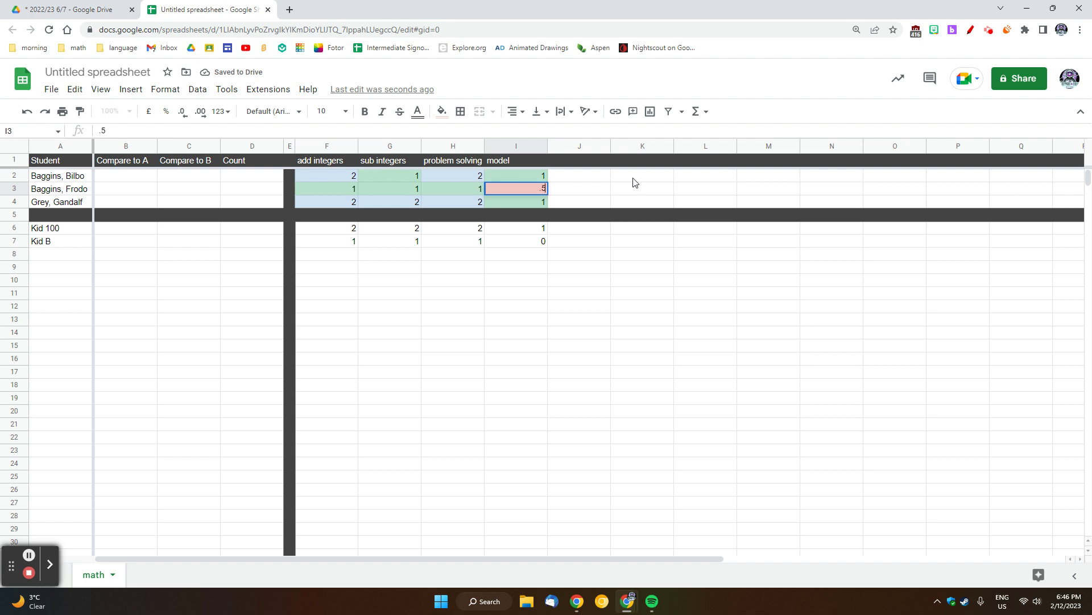
key("Return")
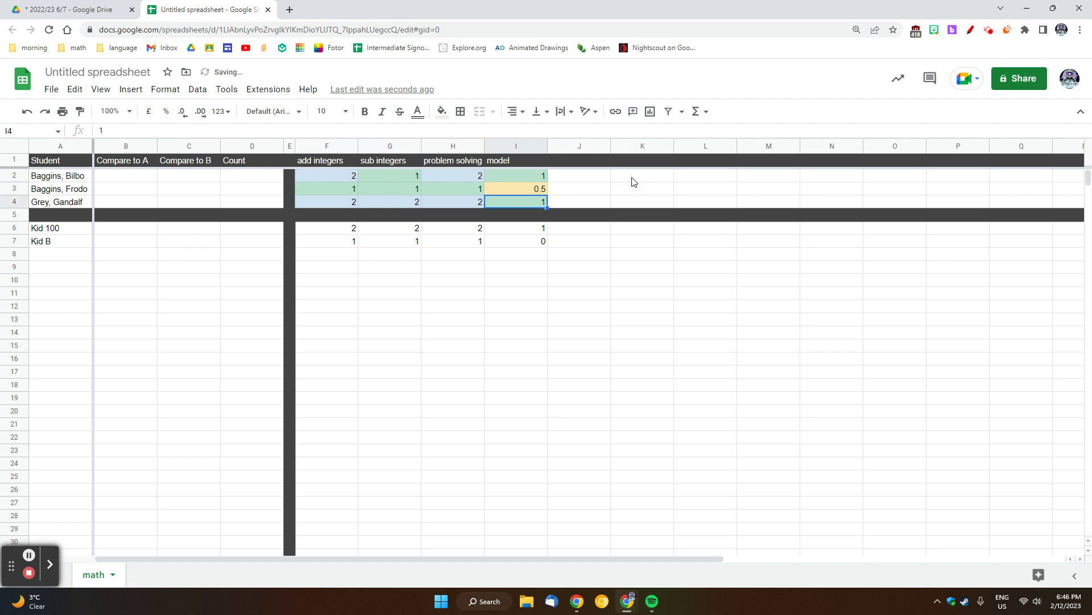
key("ctrl+z")
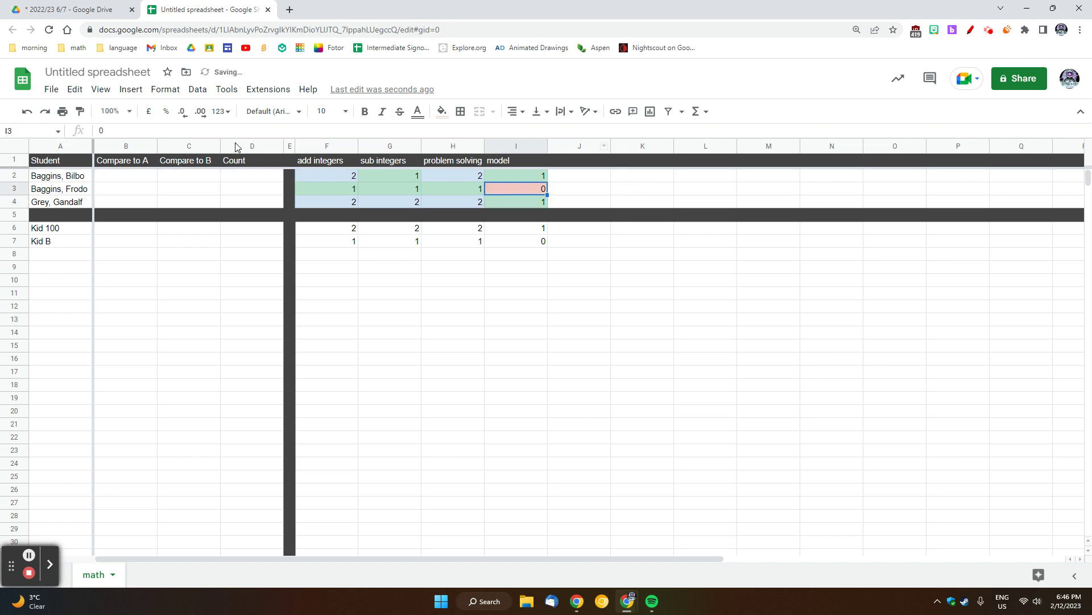
Step: Copy the conditional formatting of cell F4 onto the Kid 100 and Kid B scores in F6:I7
left_click(333, 203)
left_click(81, 111)
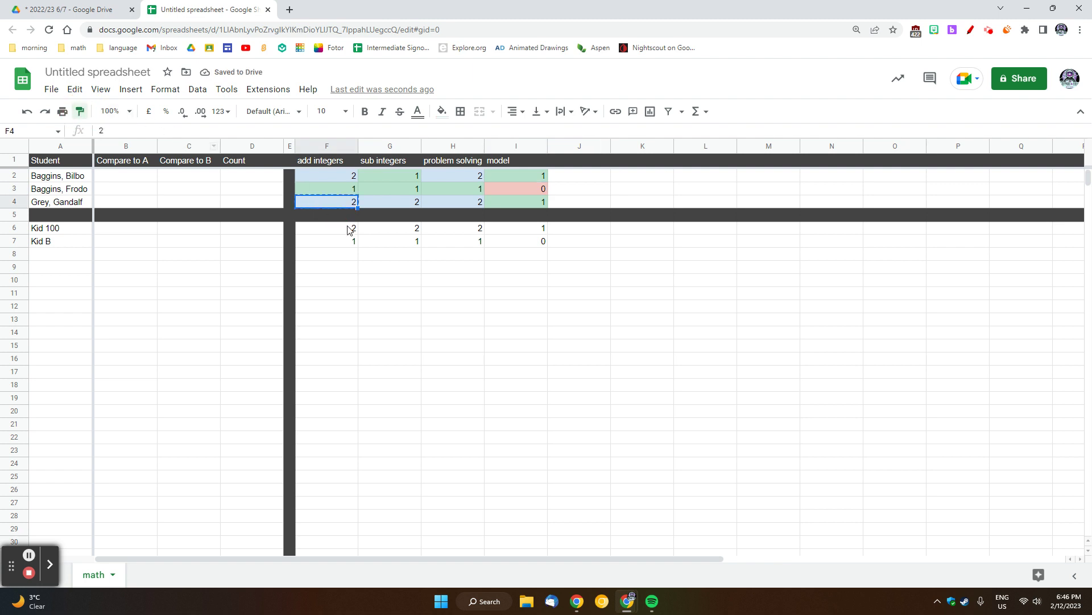
left_click_drag(346, 230, 547, 243)
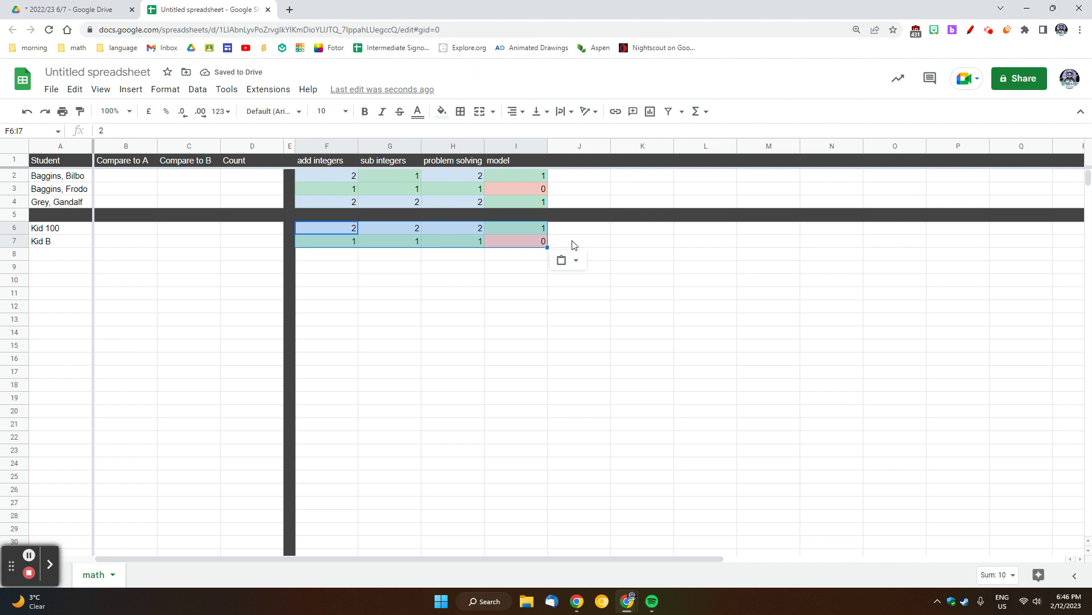
left_click(584, 386)
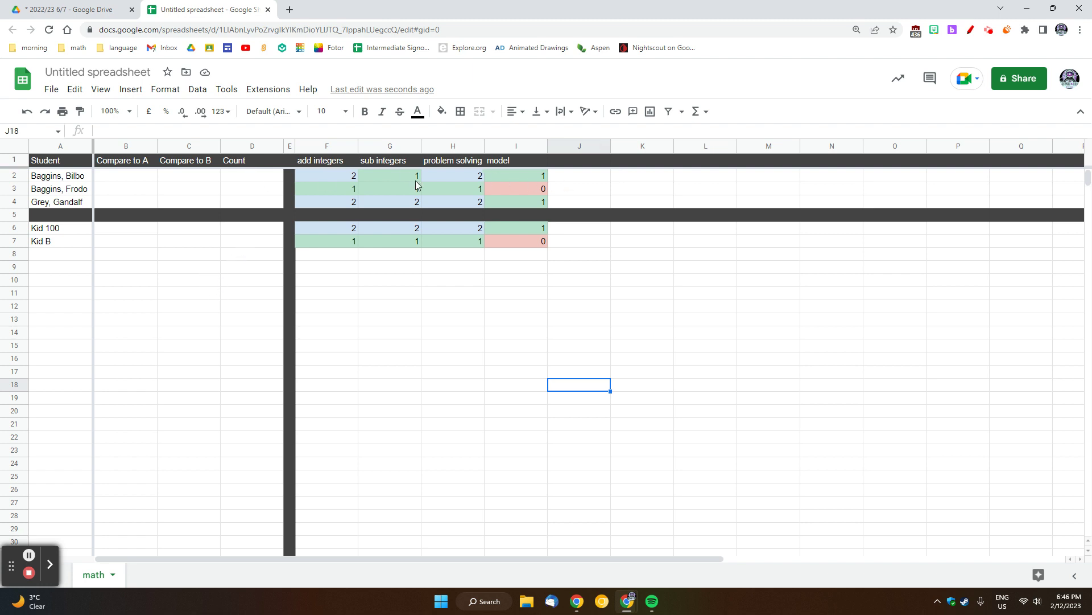
Step: Enter the formula =SUM(F2:Z2) in the Count cell D2 and decline the suggested auto-fill for the rows below
left_click(255, 178)
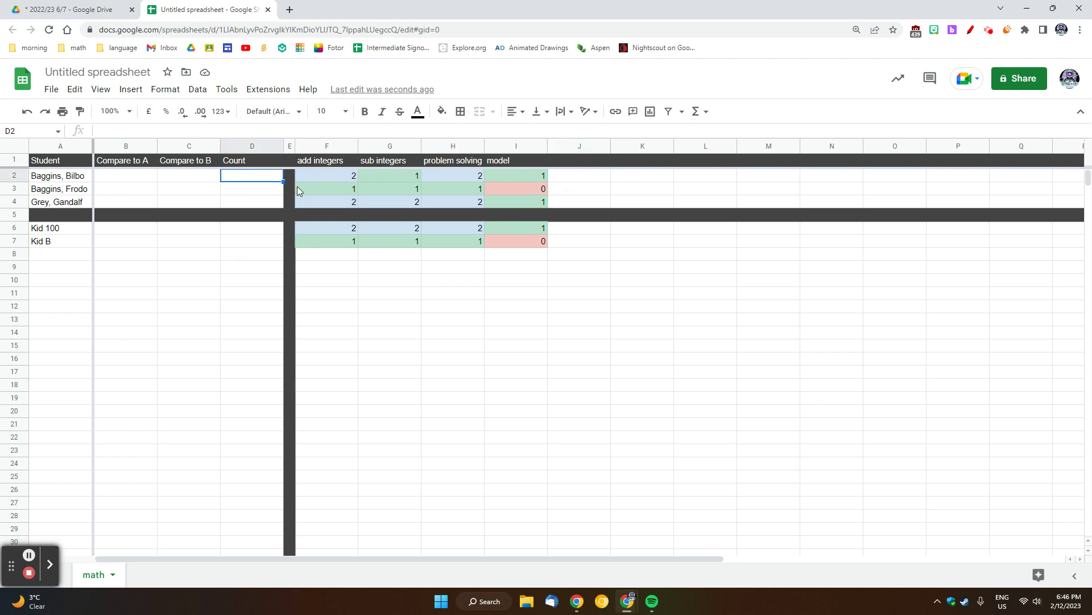
left_click(150, 133)
type("=sum")
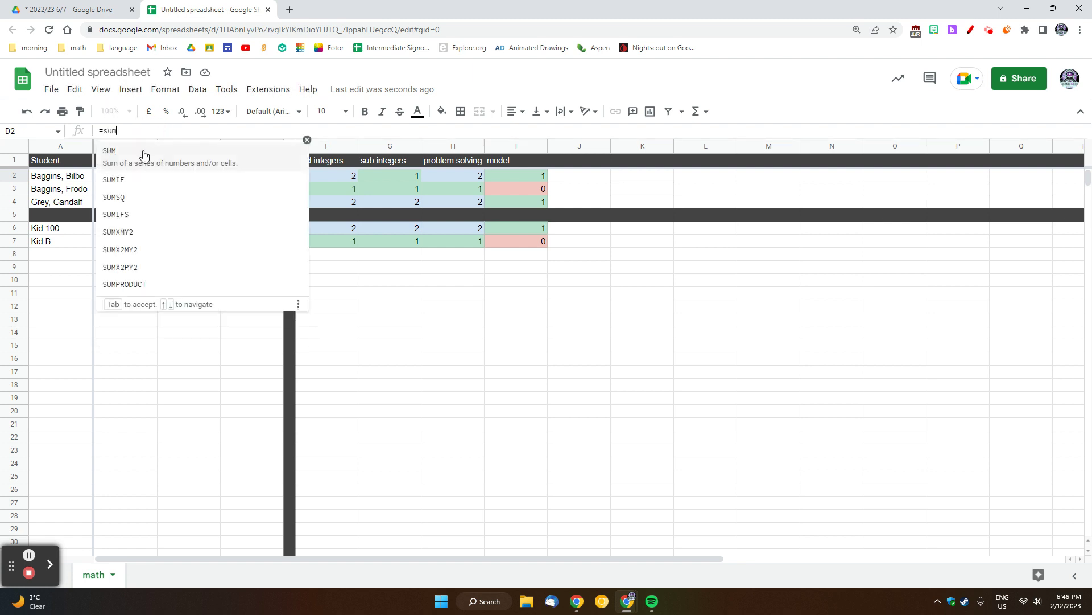
left_click(144, 158)
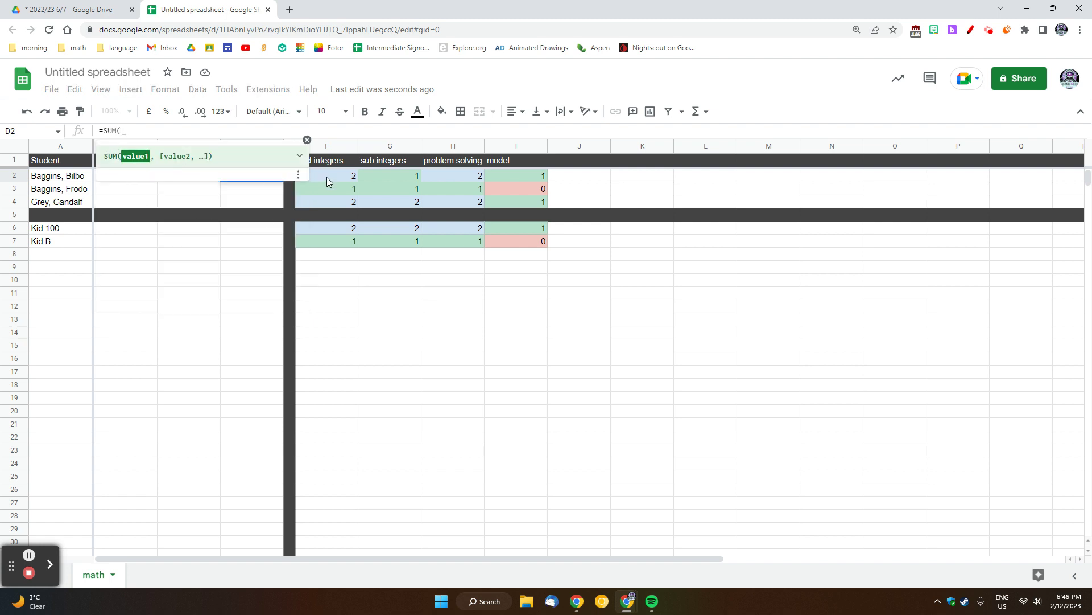
left_click_drag(329, 176, 1025, 177)
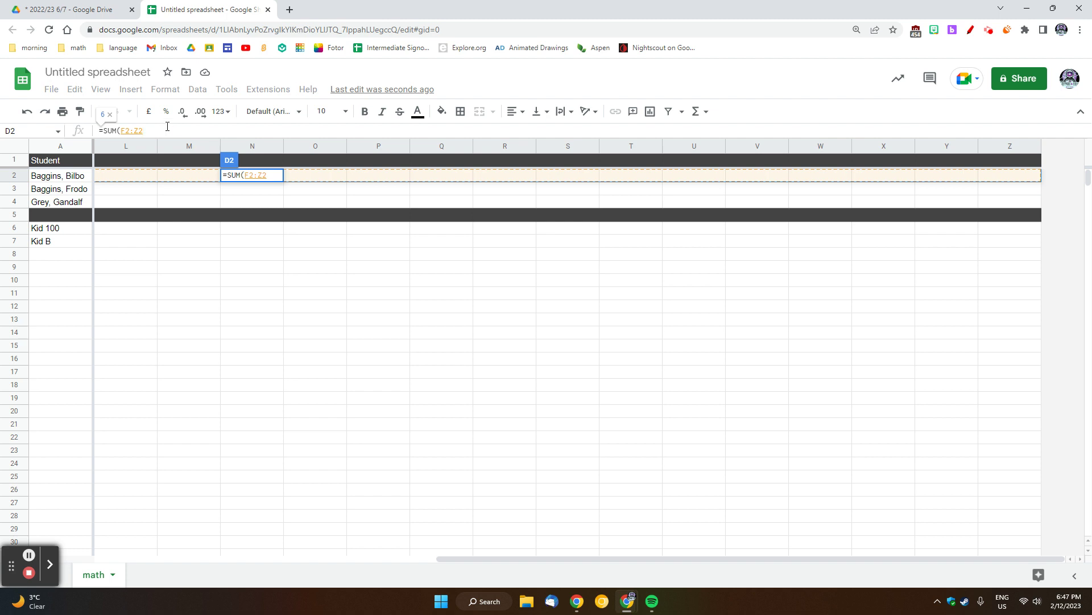
key("Return")
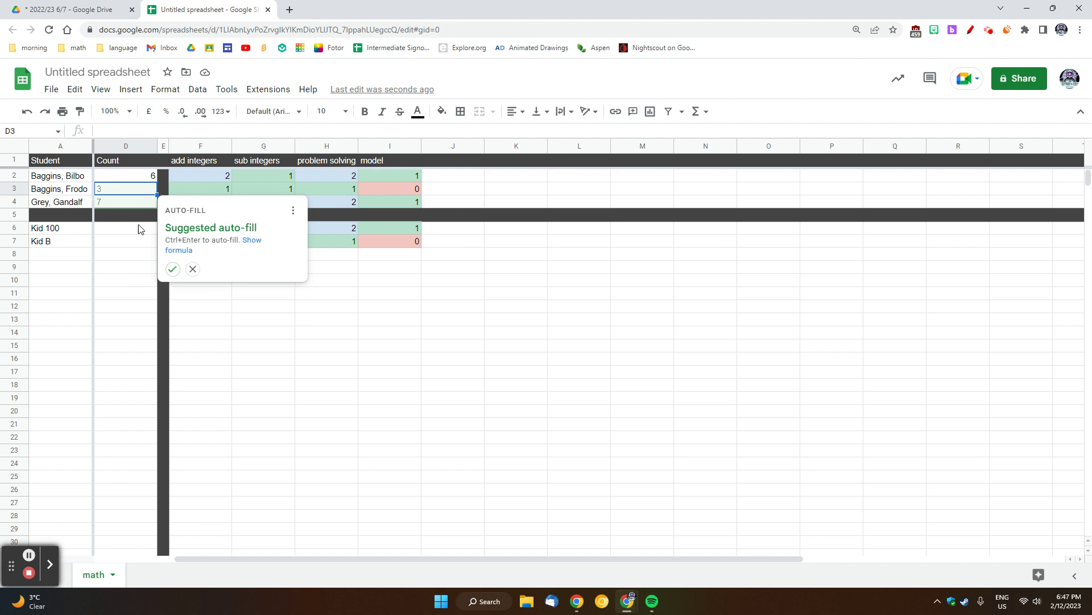
left_click(193, 270)
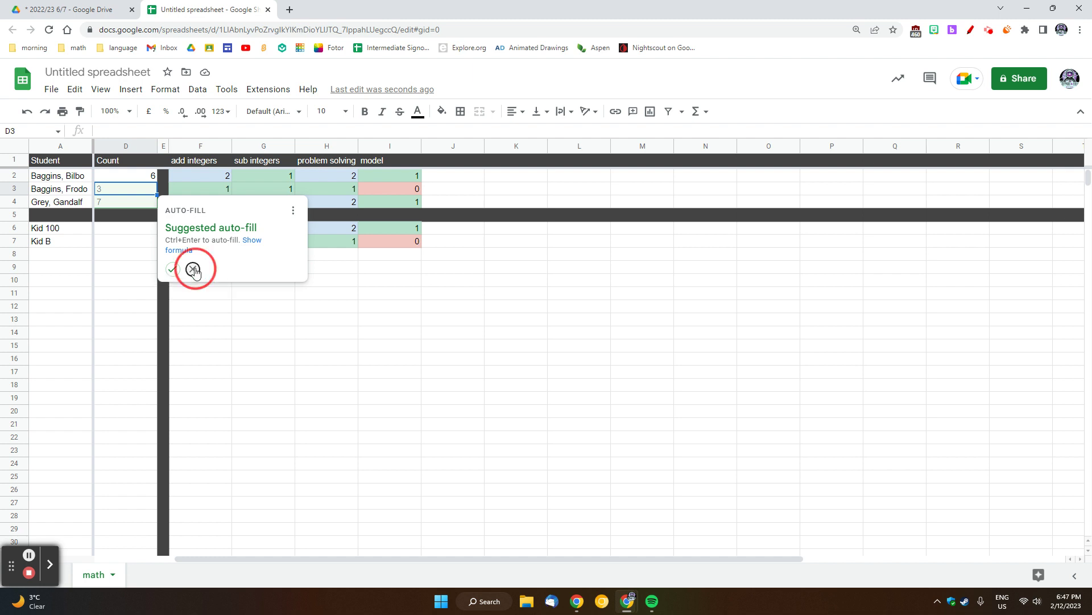
left_click(229, 318)
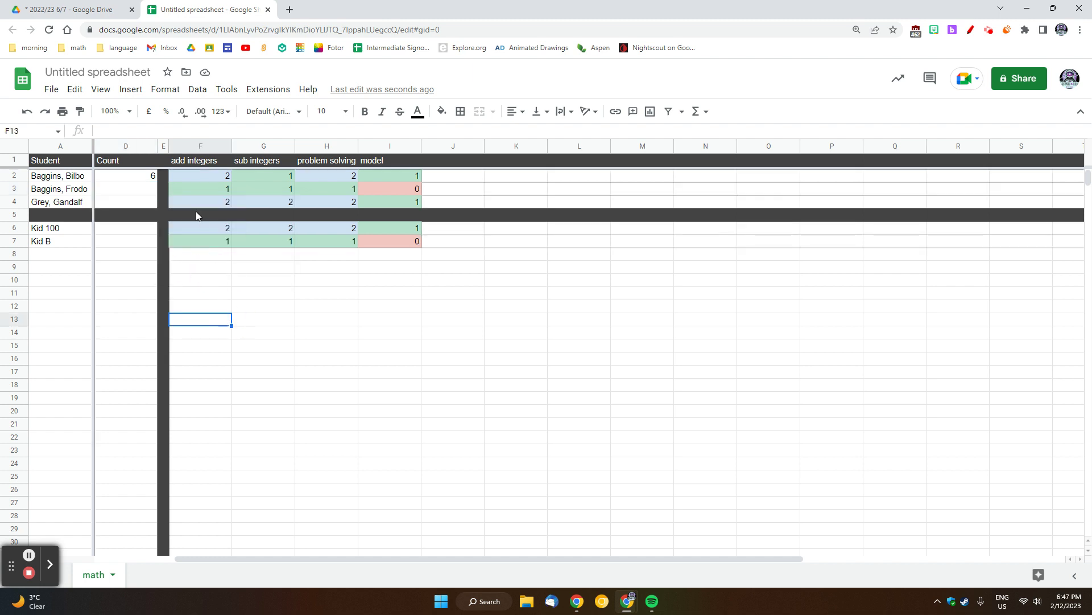
Step: Change the first student's "sub integers" score in G2 to 2 to test the Count formula
left_click(147, 177)
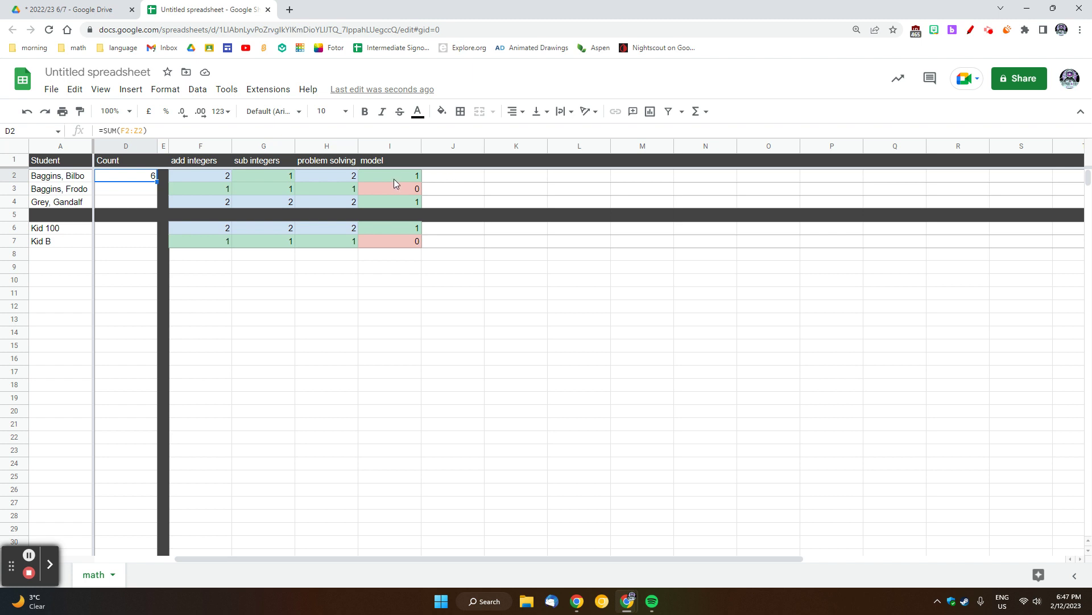
left_click(279, 177)
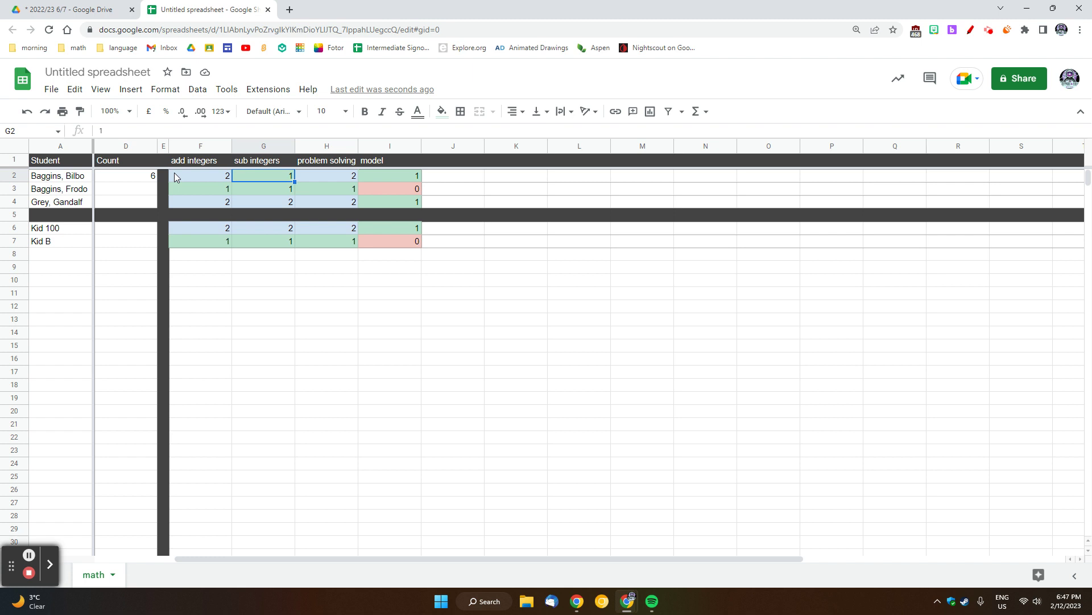
type("2")
key("Return")
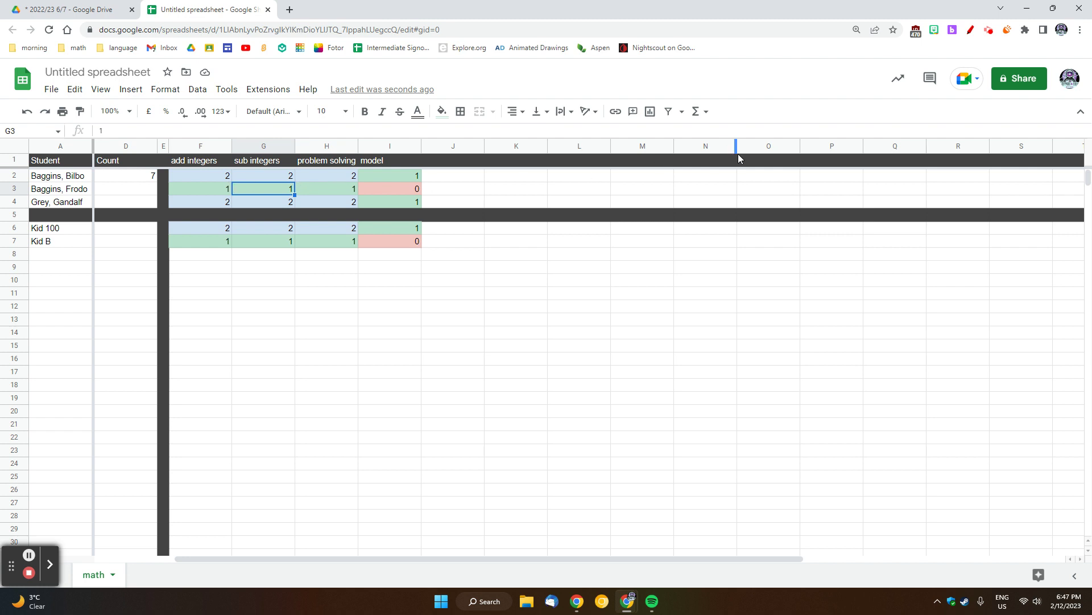
Step: Set the first student's "sub integers" score in G2 back to 1 to test the Count formula
left_click(152, 184)
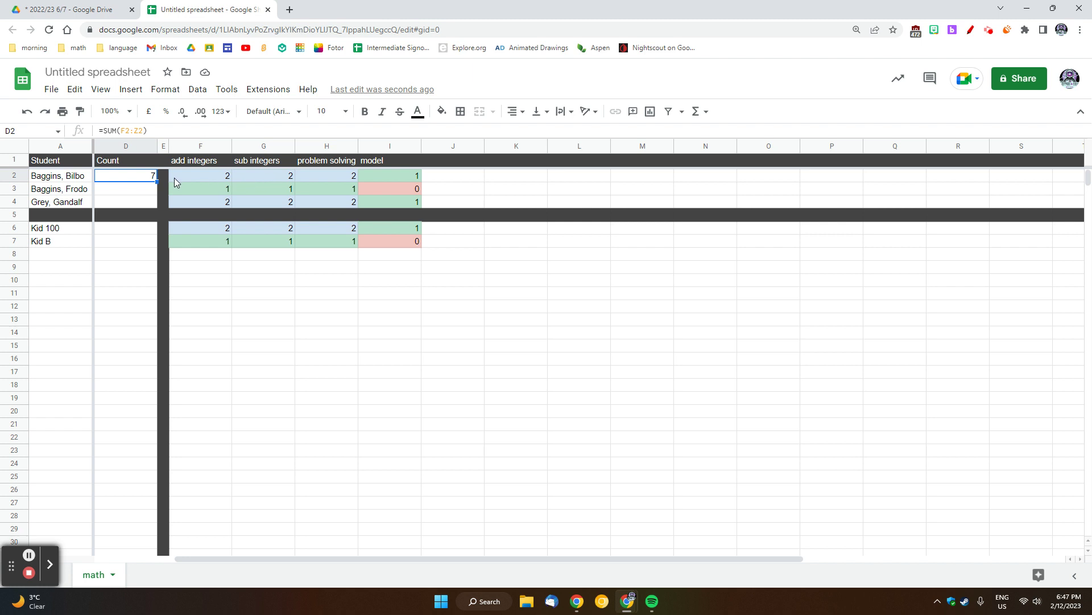
left_click(261, 175)
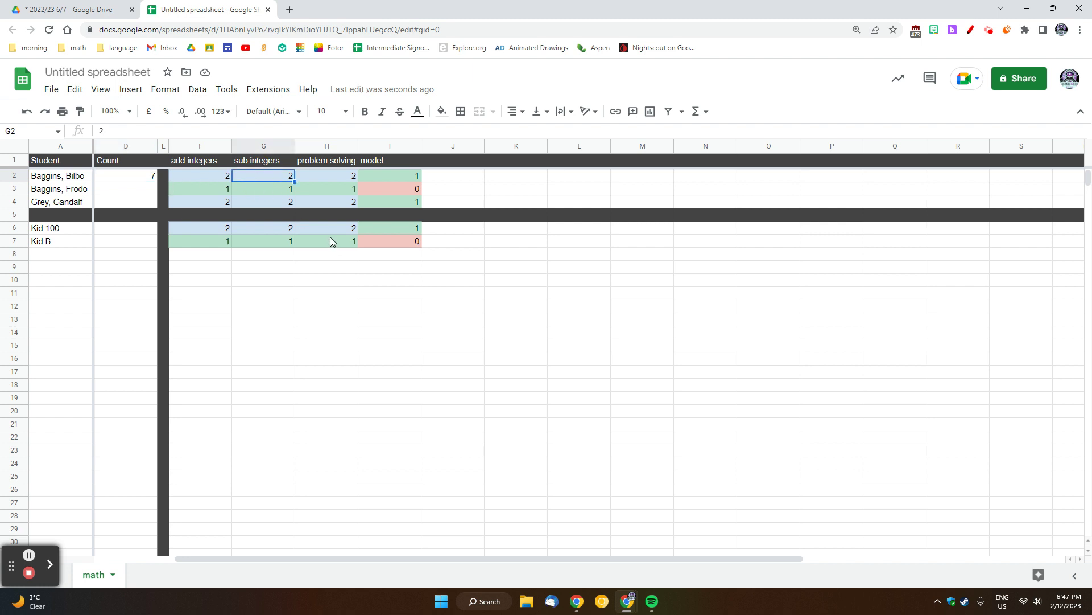
type("1")
key("Return")
left_click(336, 308)
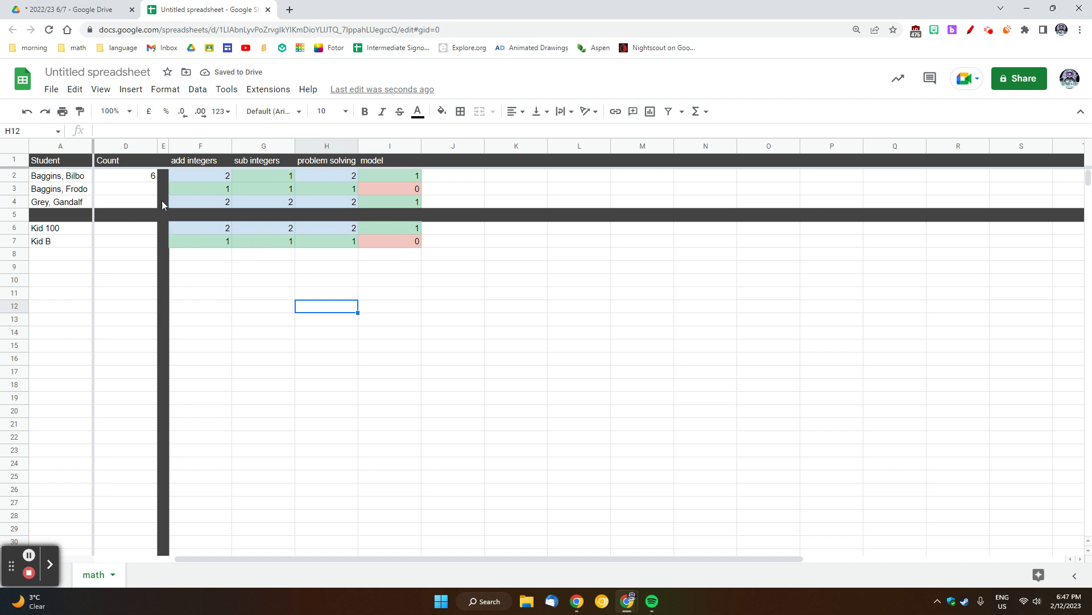
Step: Try extra scores of 1 in L2 and 4 in M2 to test the Count sum, and delete both
left_click(566, 173)
type("1")
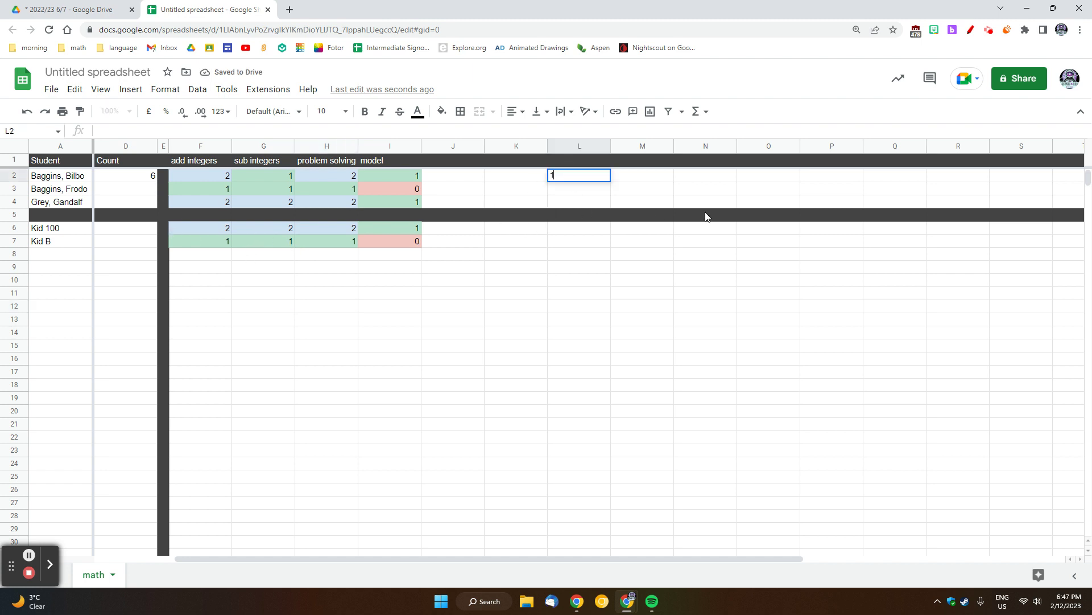
left_click(635, 176)
type("4")
left_click(659, 246)
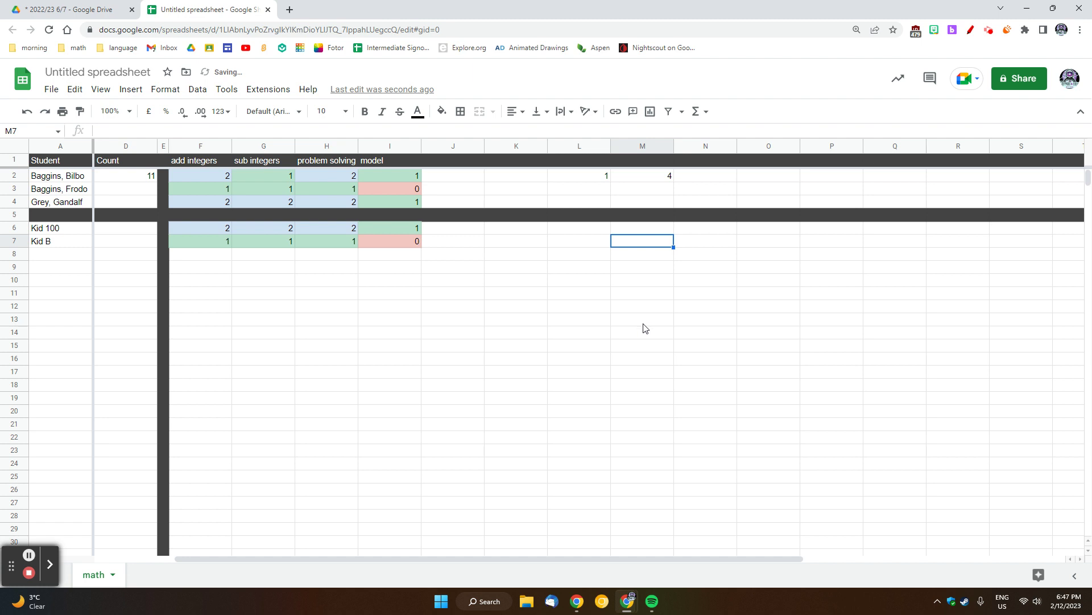
left_click_drag(595, 179, 634, 181)
key("Delete")
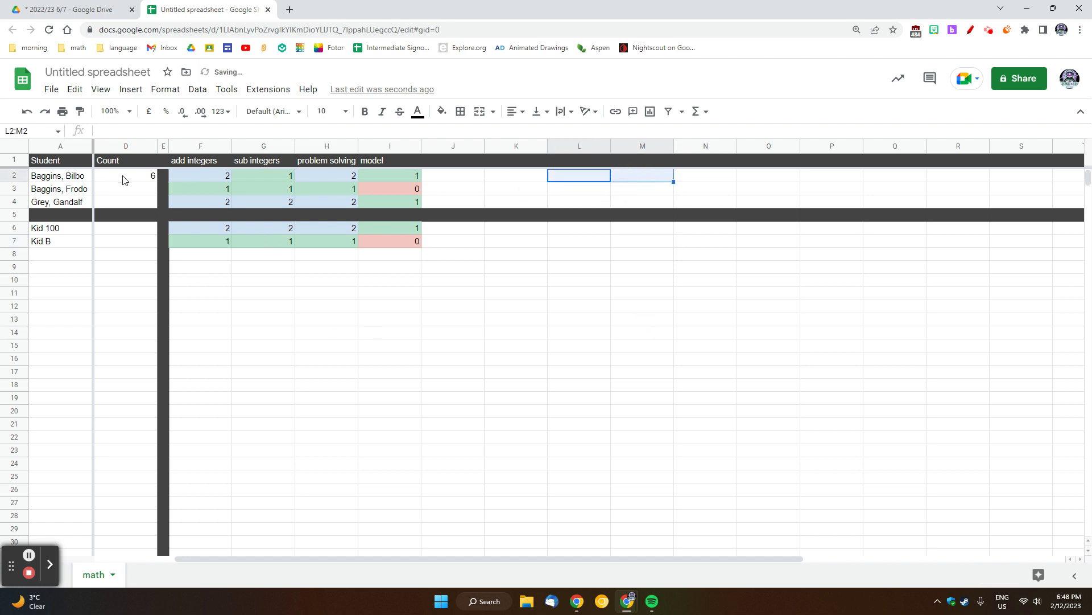
Step: Try filling the Count formula from D2 down to D4, and undo the fill
left_click(145, 181)
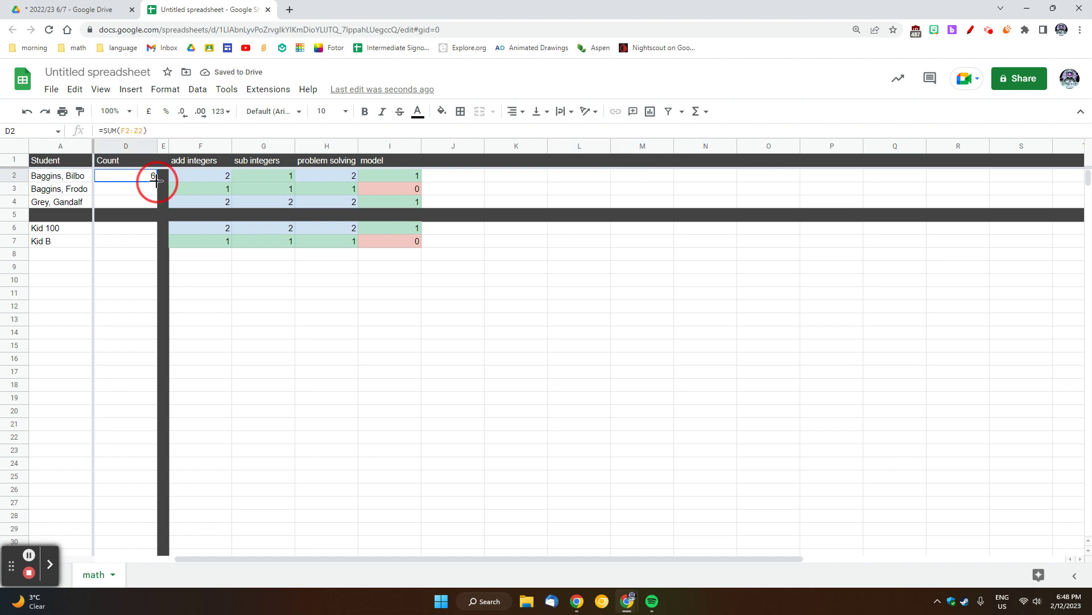
left_click(437, 295)
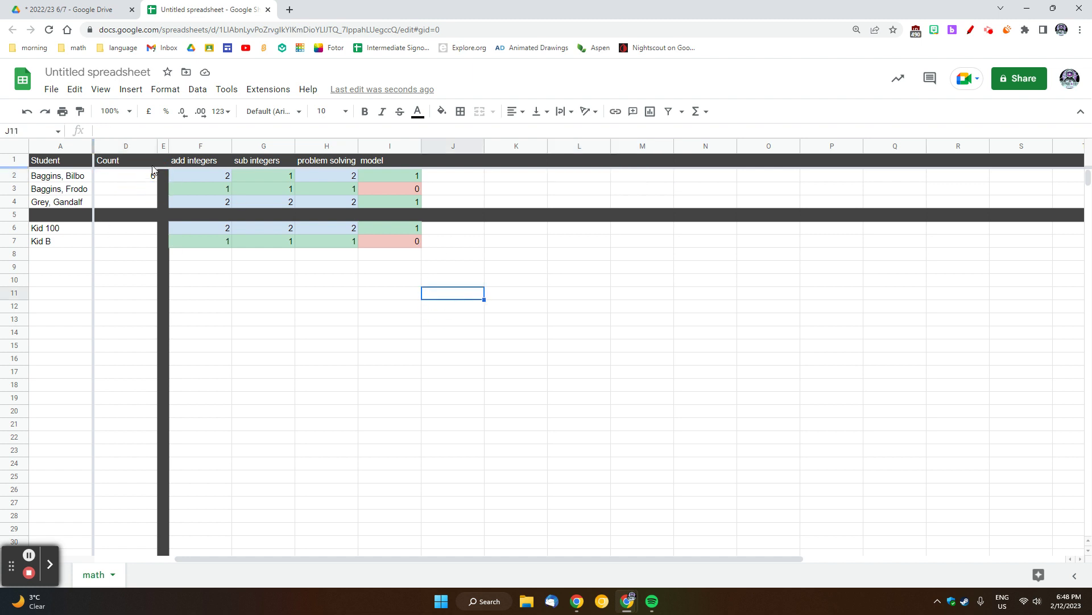
left_click(139, 177)
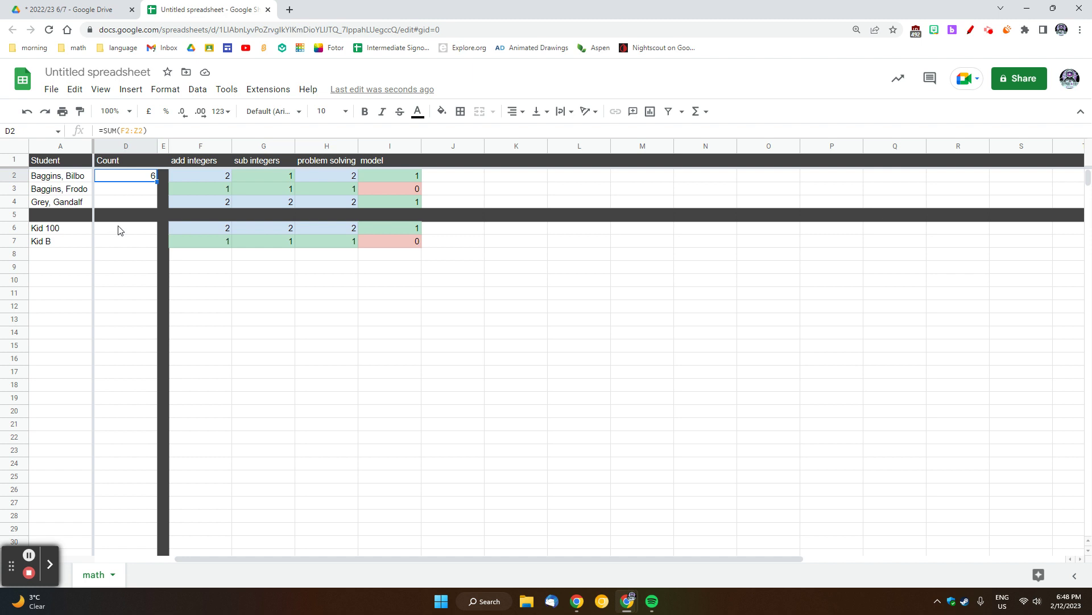
left_click_drag(123, 181, 142, 205)
left_click(127, 317)
left_click(128, 178)
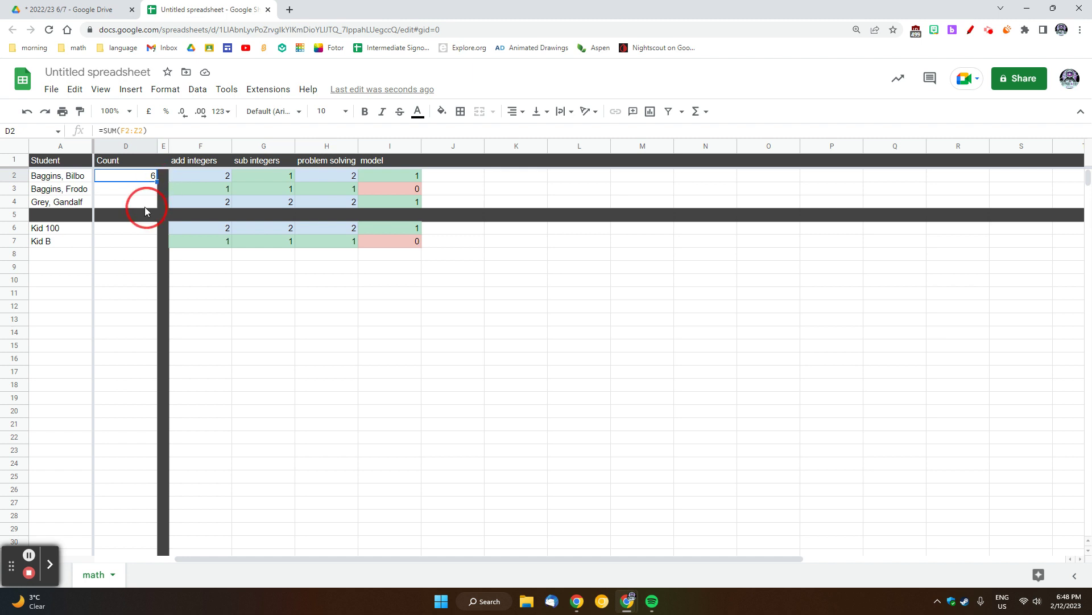
left_click(255, 338)
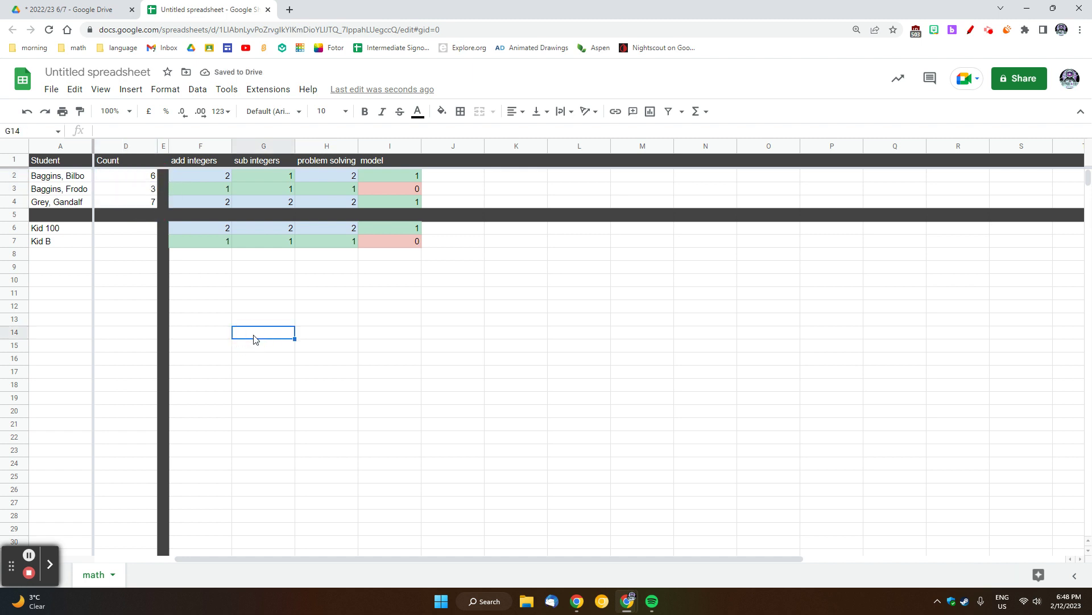
key("ctrl+z")
Step: Copy the Count formula from D2 into D3 and D4, and check the row references in all three cells
left_click(140, 190)
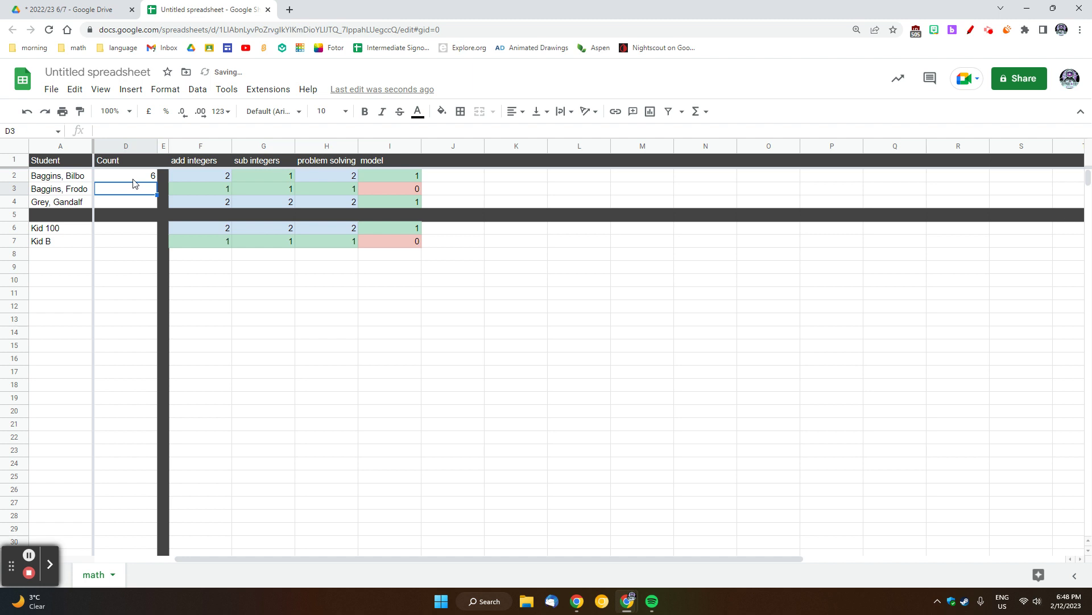
left_click(140, 180)
key("Down")
key("ctrl+v")
key("Down")
key("ctrl+v")
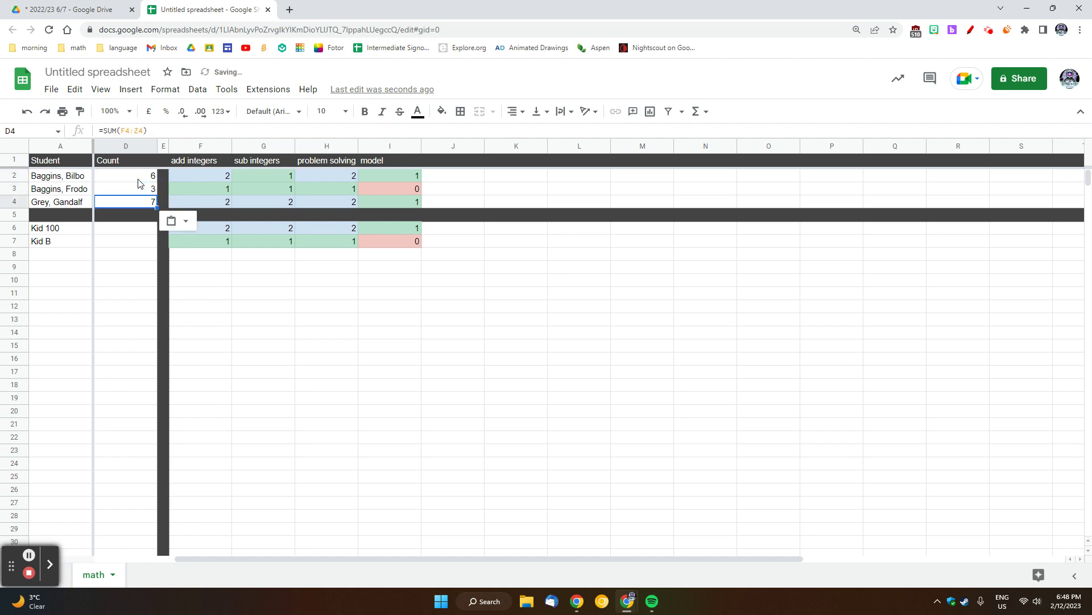
left_click(138, 179)
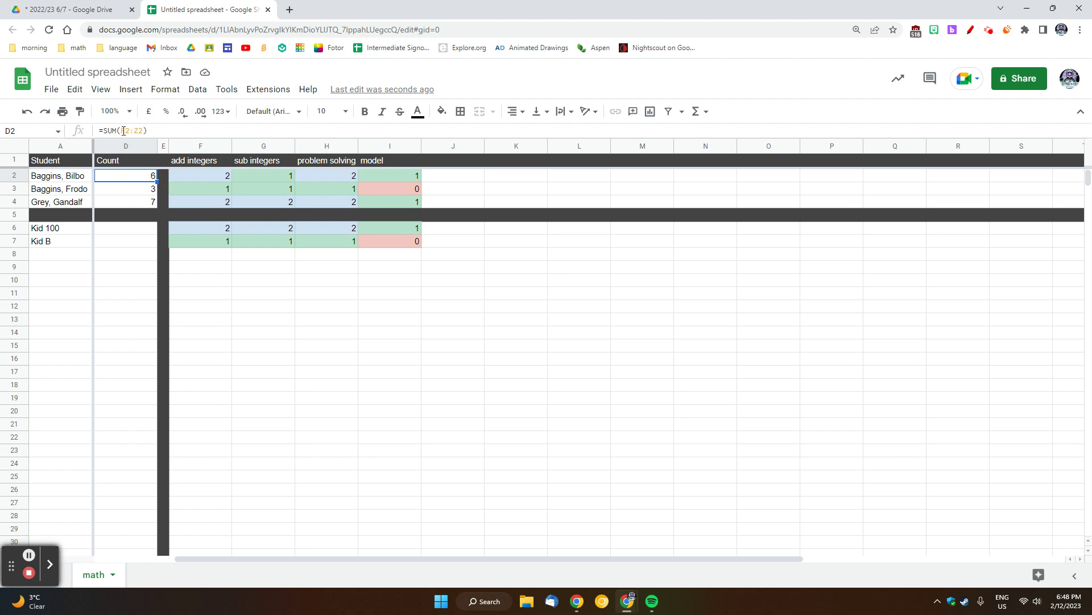
left_click(135, 192)
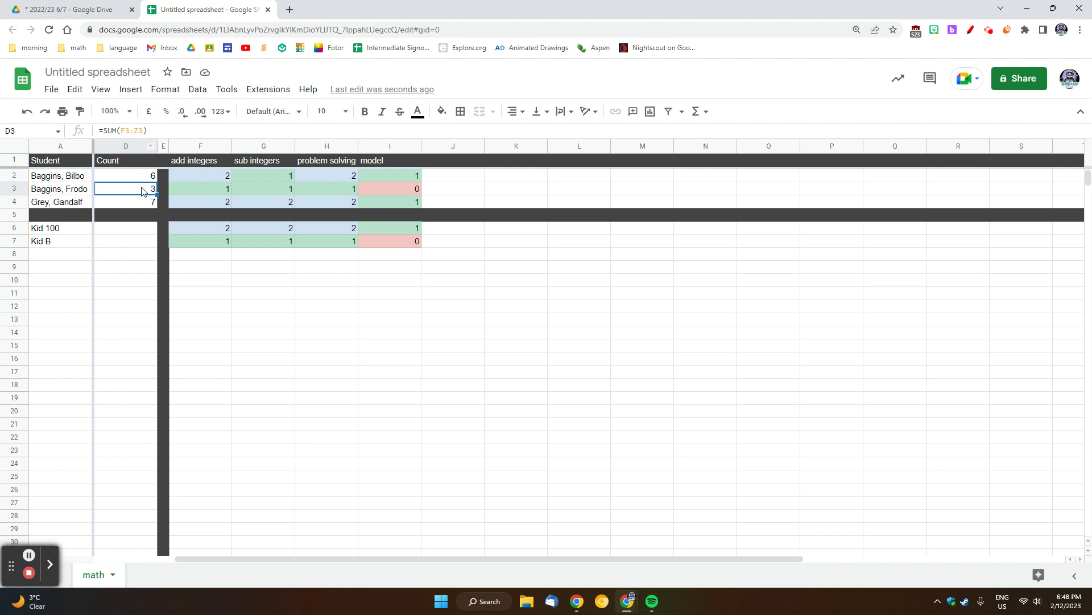
left_click(143, 203)
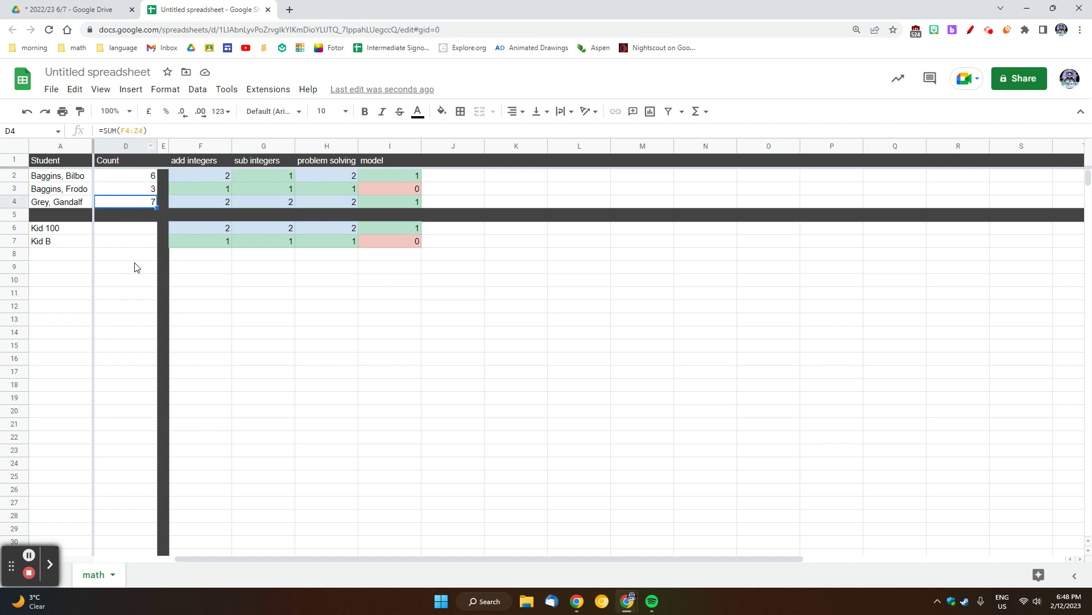
Step: Add the Count formulas for Kid 100 and Kid B: =SUM(F6:Z6) in D6 and =SUM(F7:Z7) in D7
left_click(144, 231)
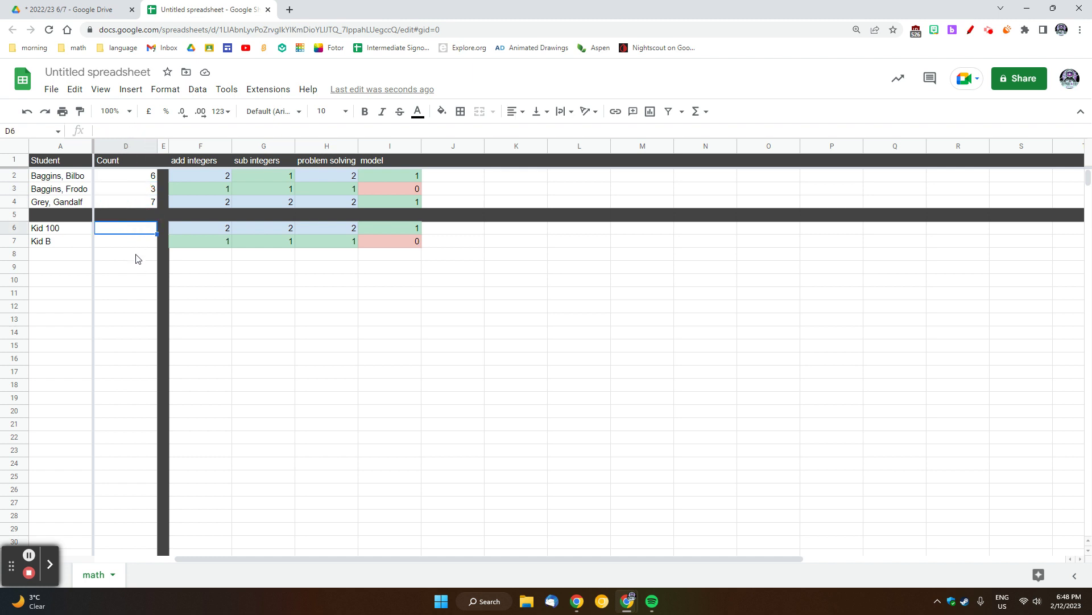
type("=SUM(F6:Z6)")
left_click(139, 241)
type("=SUM(F7:Z7)")
left_click(132, 310)
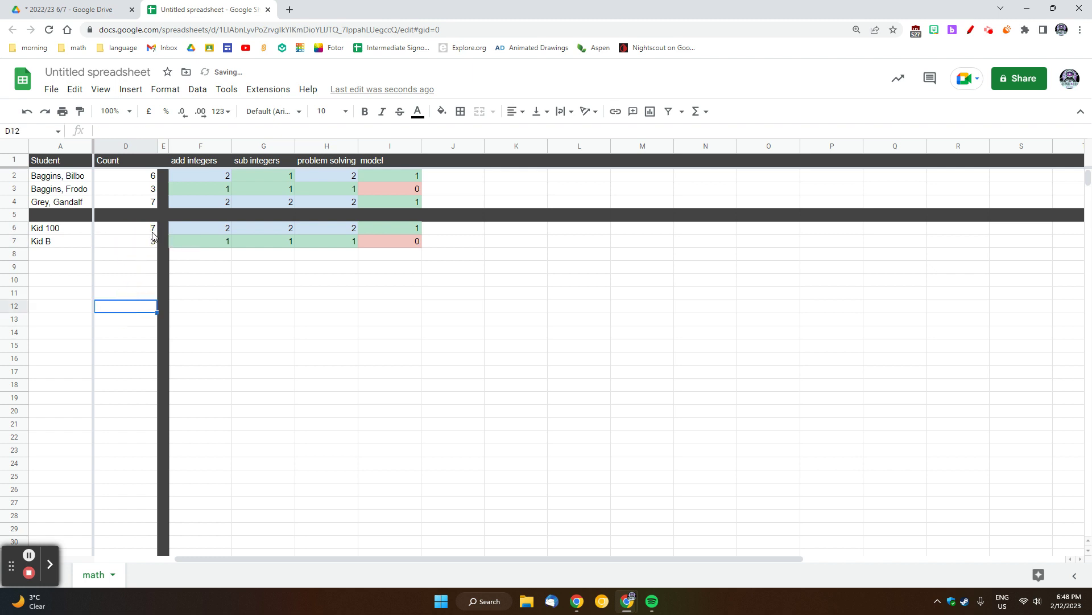
left_click(151, 231)
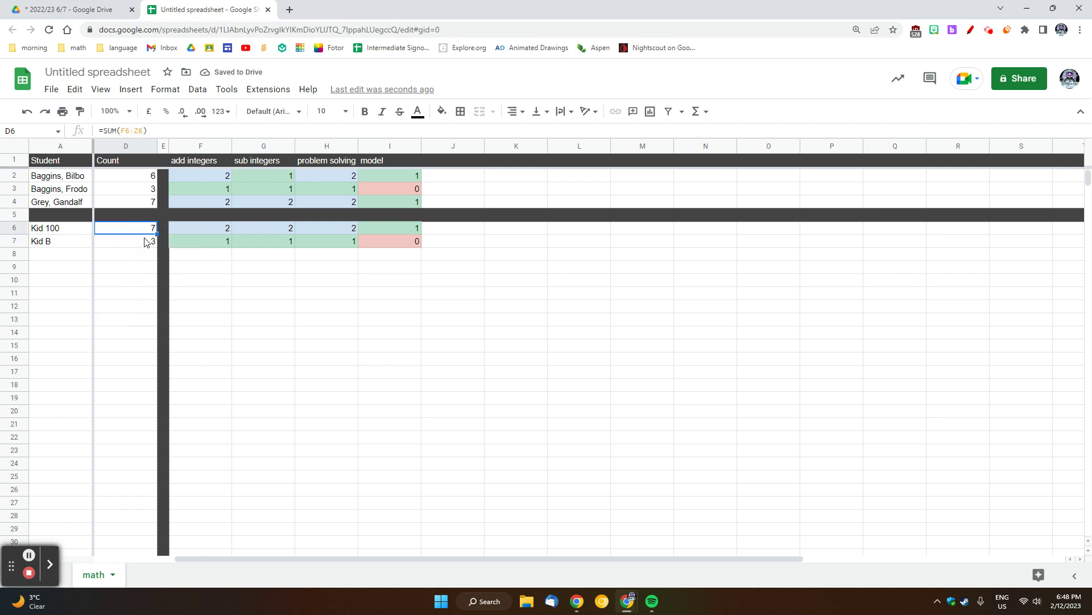
left_click(145, 241)
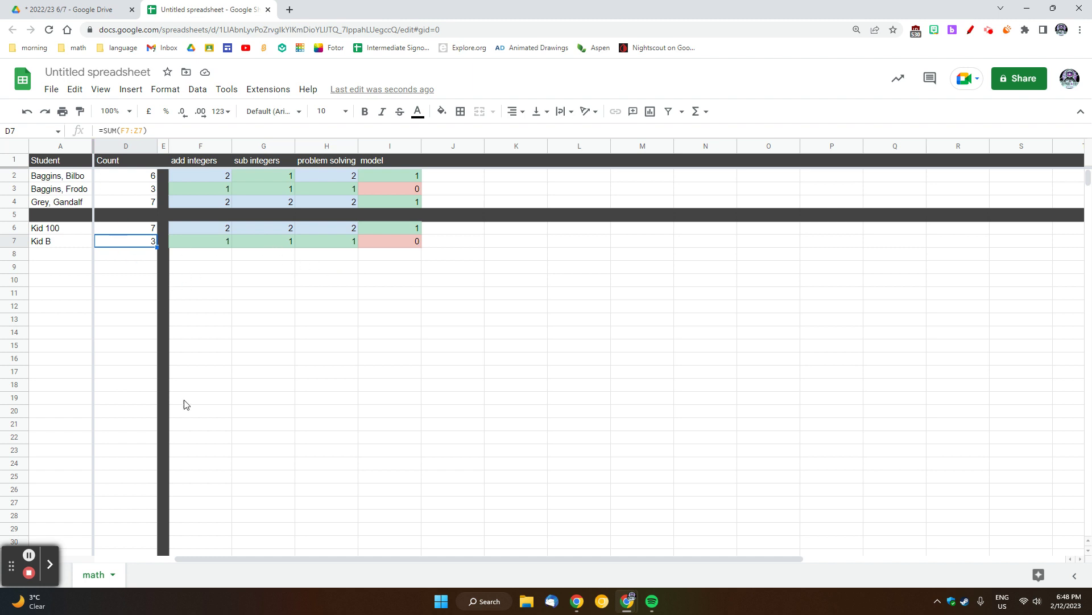
Step: Enter the formula =DIVIDE(D2,D6) in the "Compare to A" cell B2 and ignore the suggested auto-fill
left_click_drag(313, 561, 213, 546)
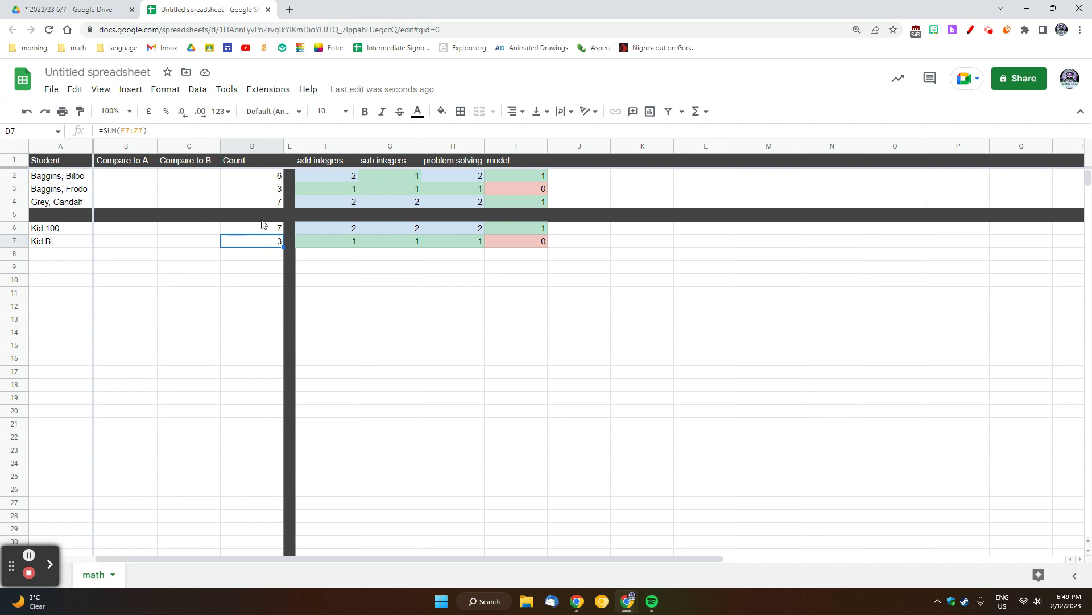
left_click(116, 182)
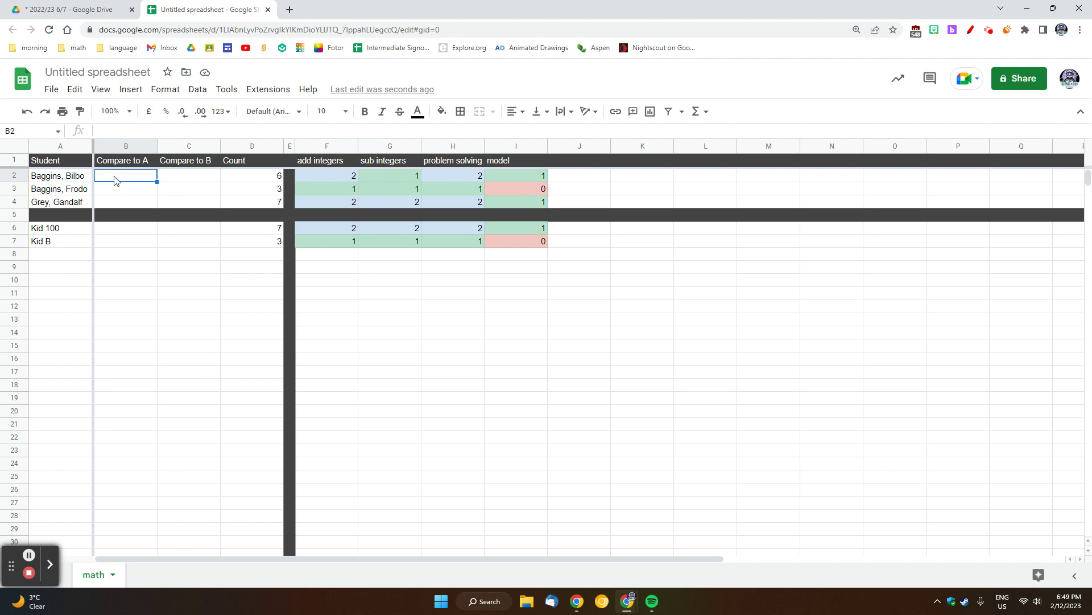
left_click(115, 180)
type("=divide")
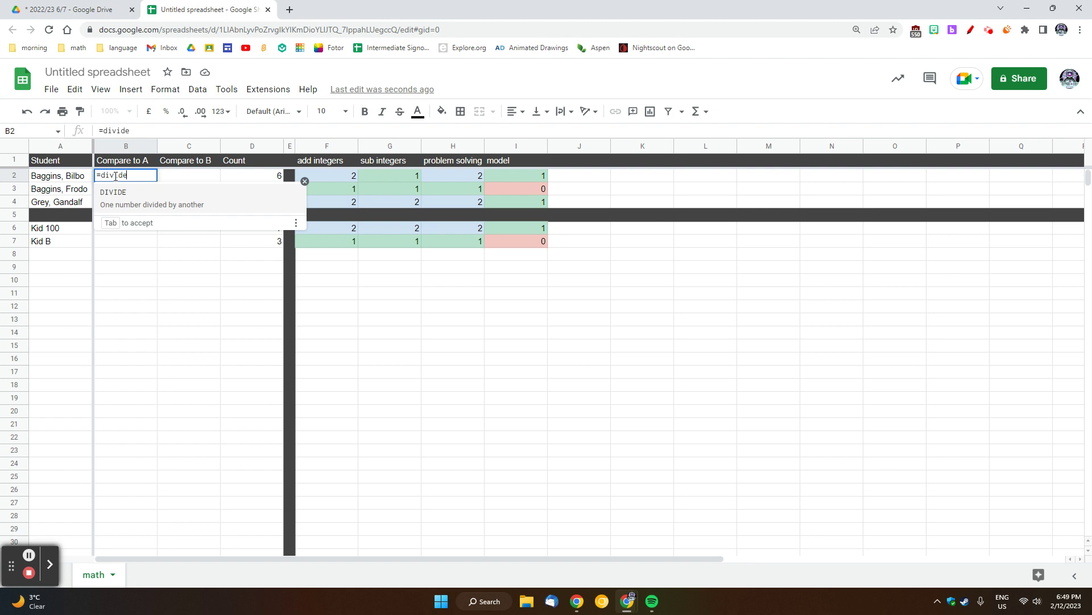
left_click(136, 198)
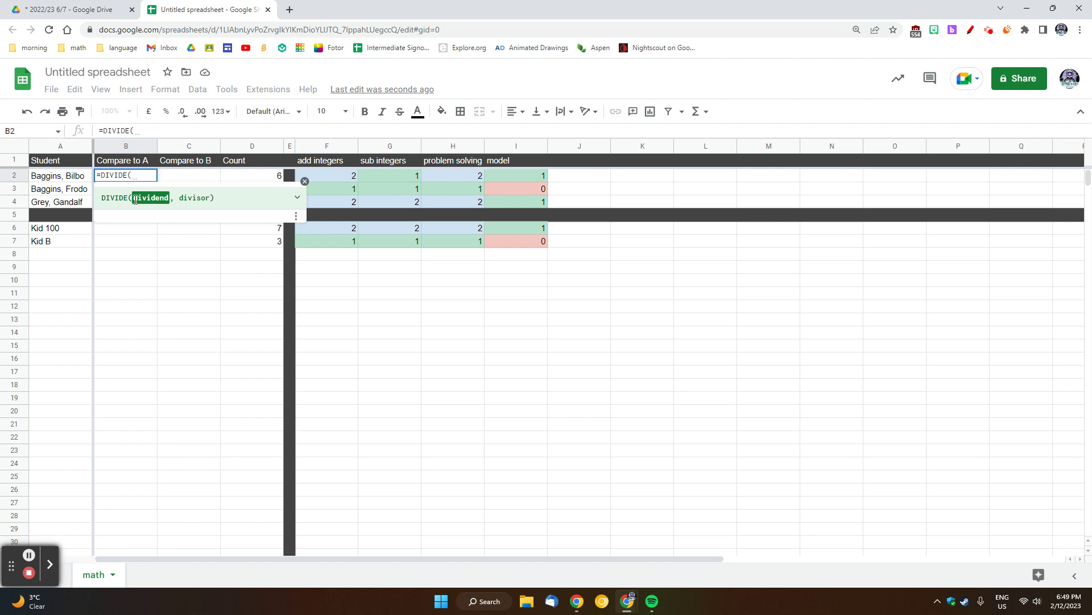
left_click(271, 181)
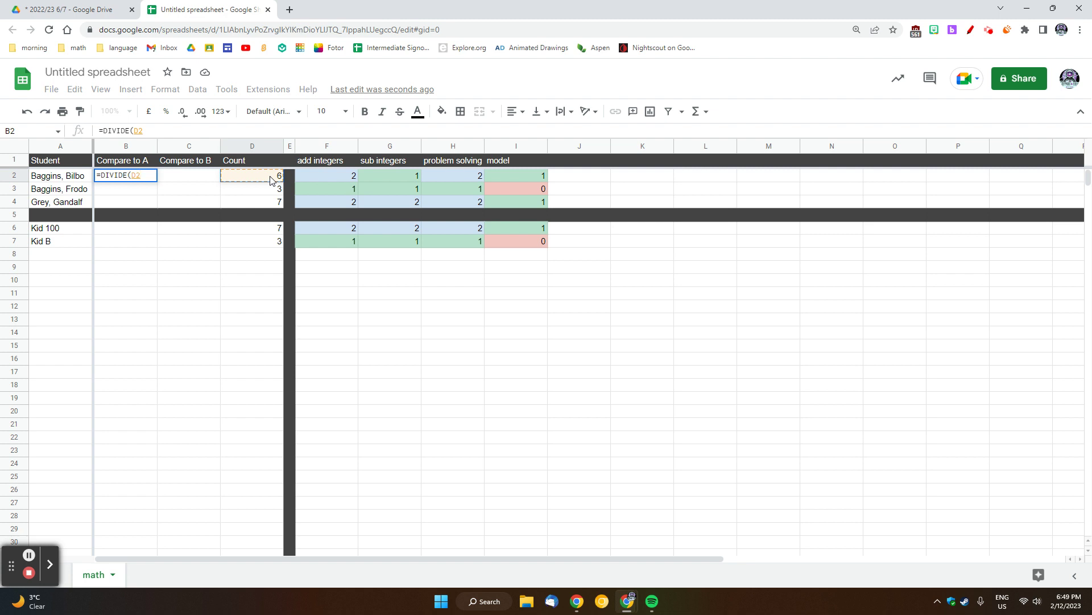
type(",")
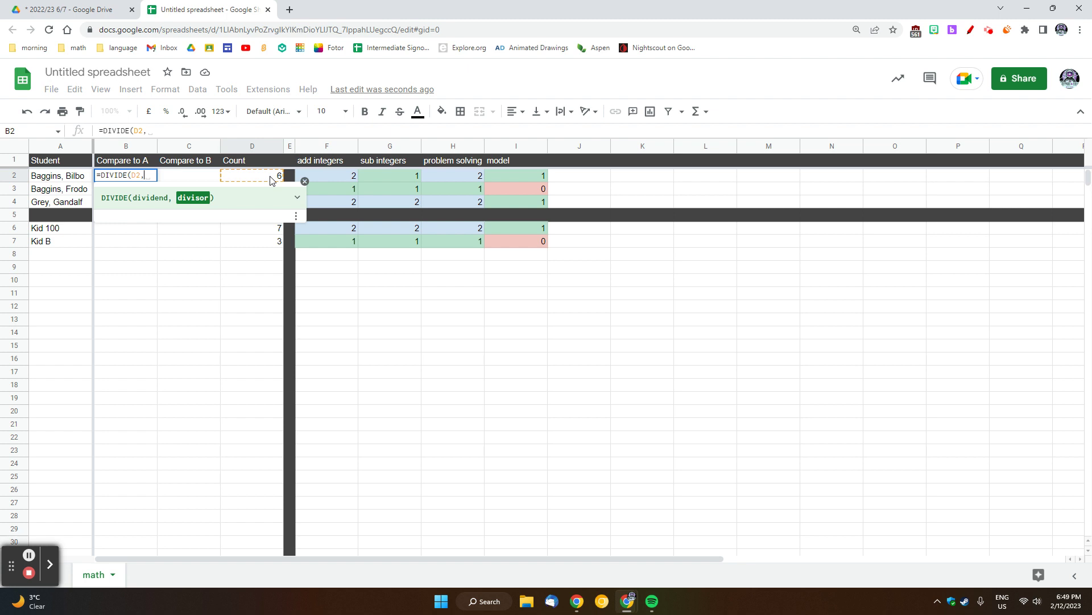
left_click(275, 229)
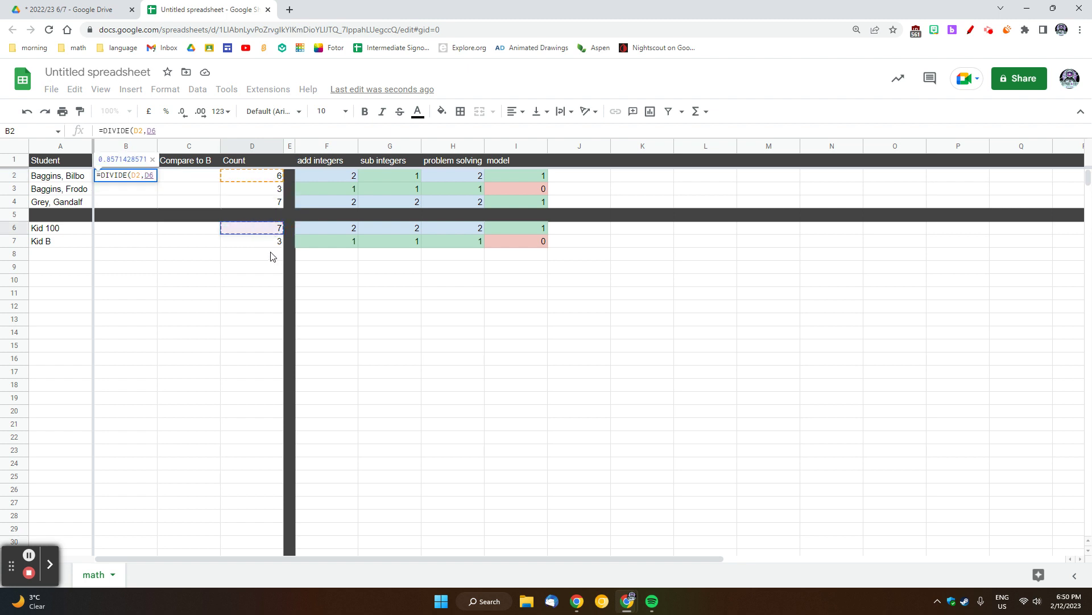
key("Return")
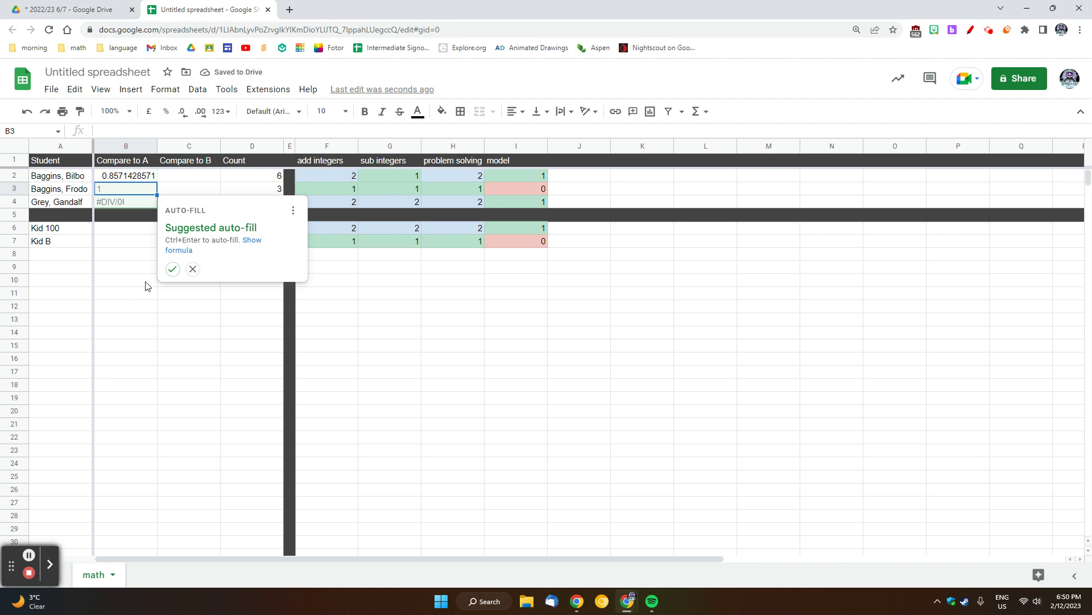
left_click(157, 359)
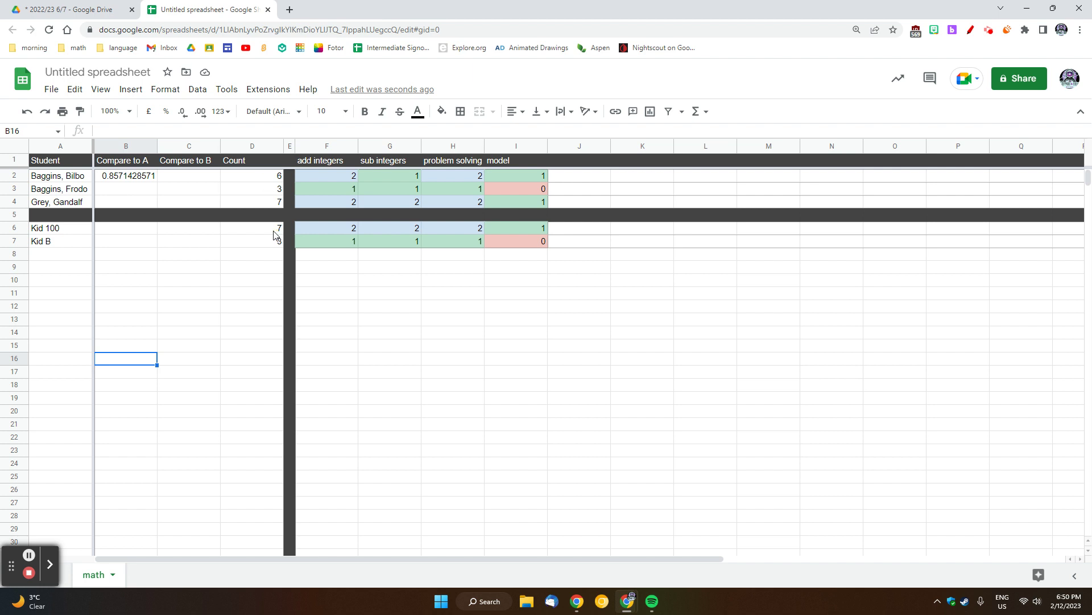
Step: Format the "Compare to A" result in B2 as a Percent
left_click(122, 177)
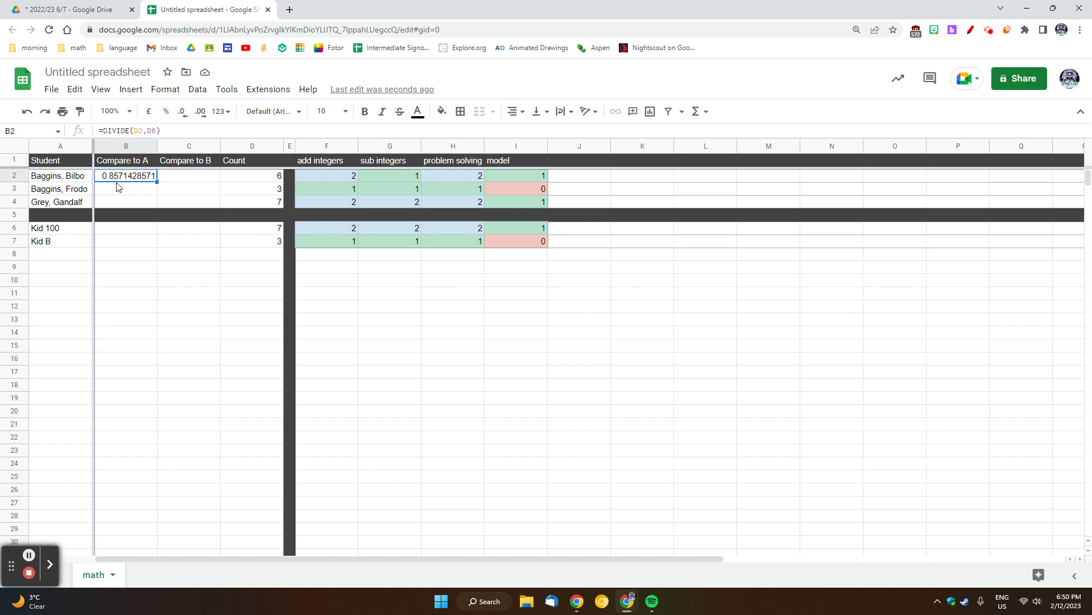
left_click(166, 89)
mouse_move(176, 143)
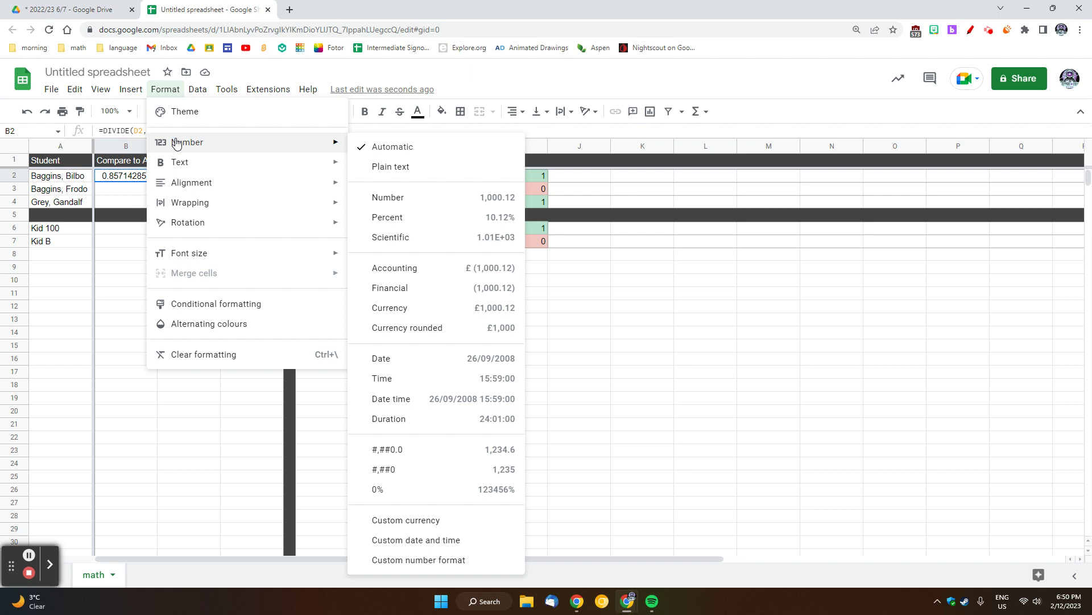
left_click(423, 219)
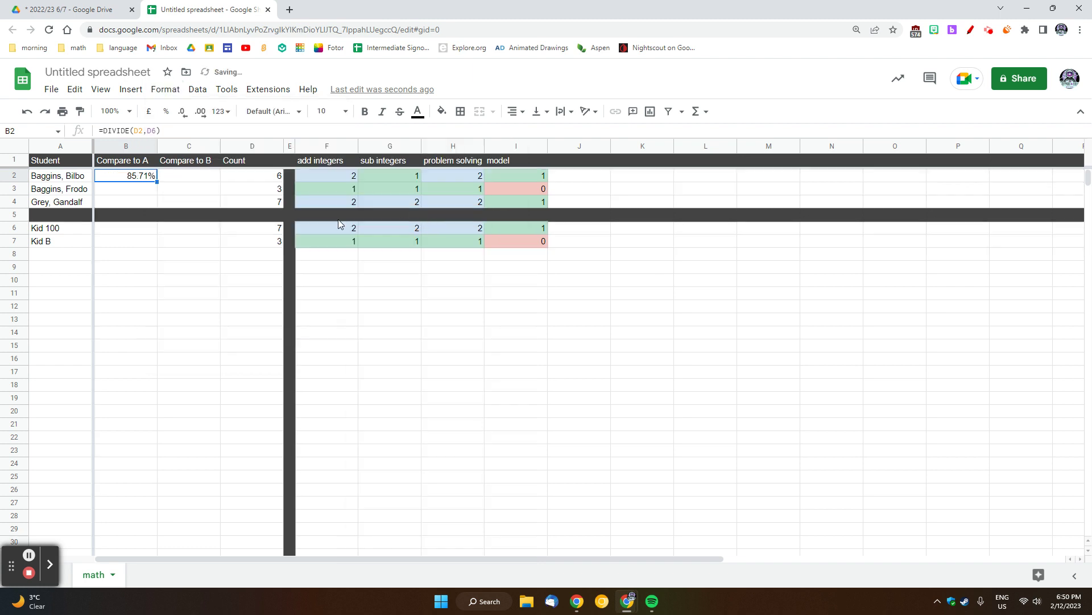
left_click(150, 310)
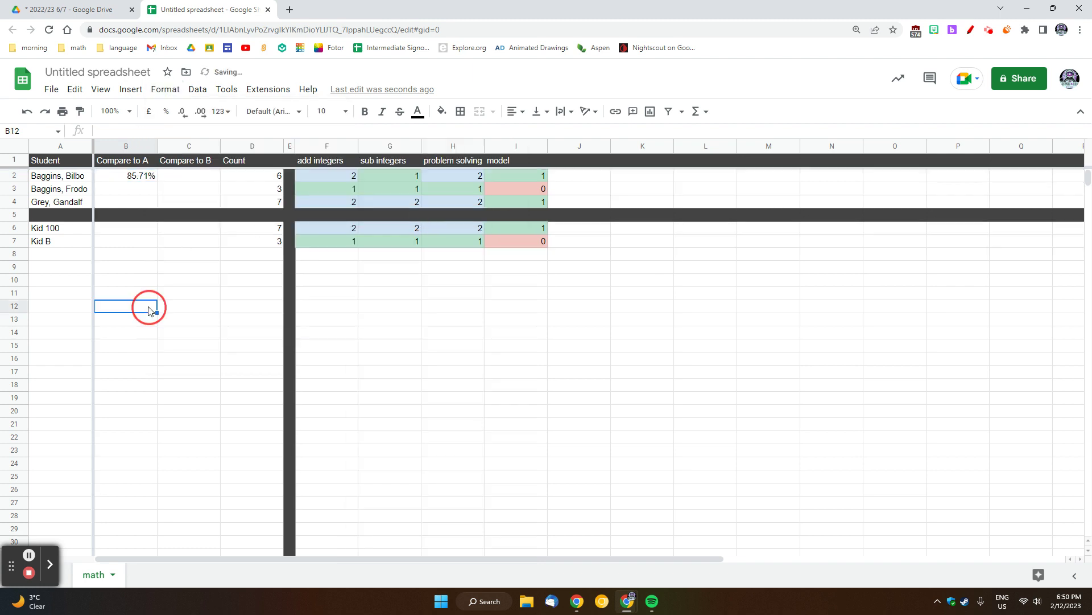
Step: Fill the "Compare to A" formula from B2 down through B4
left_click(139, 178)
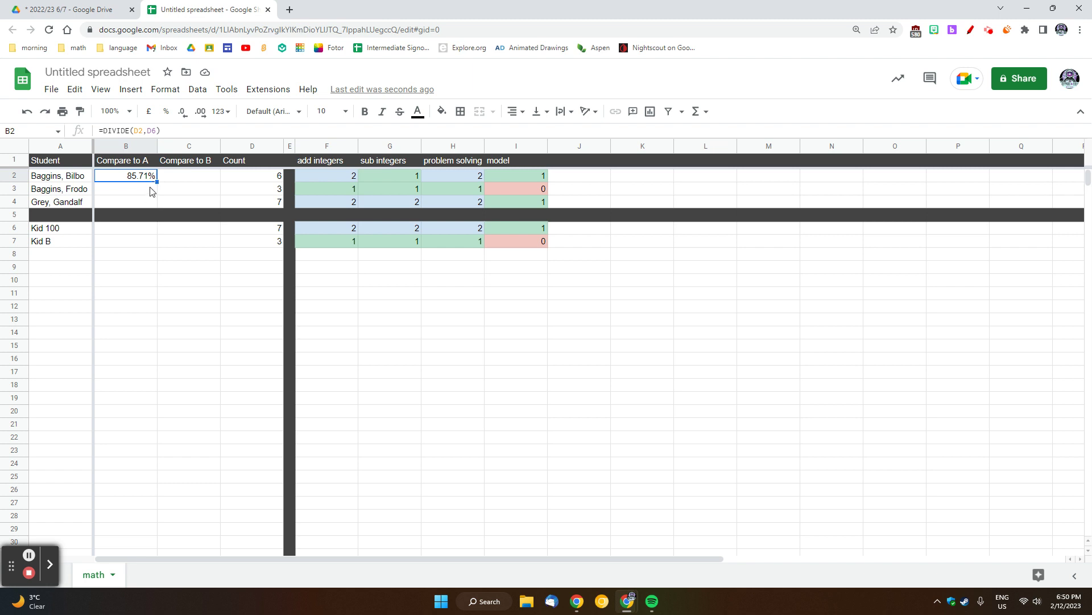
left_click_drag(157, 182, 159, 196)
left_click(165, 320)
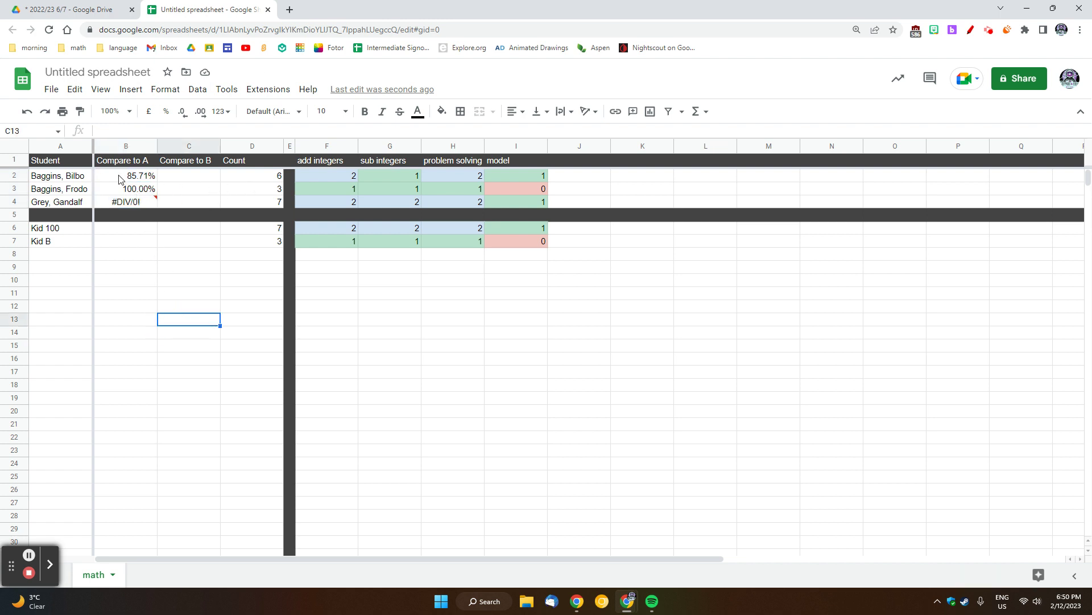
Step: Examine the division error in B4 and compare the "Compare to A" formulas in B3 and B2
mouse_move(137, 205)
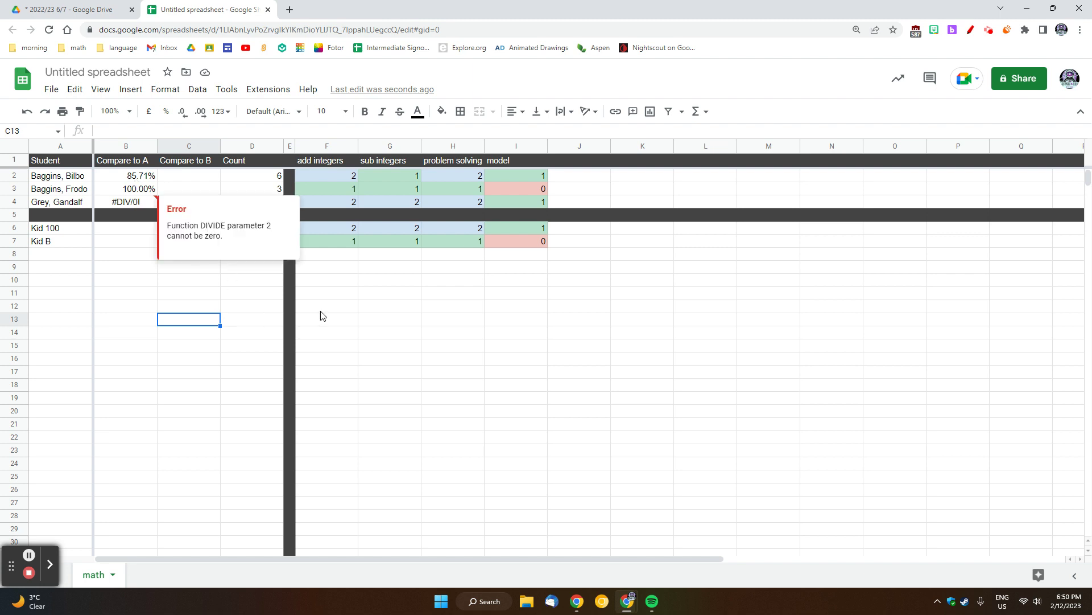
left_click(433, 294)
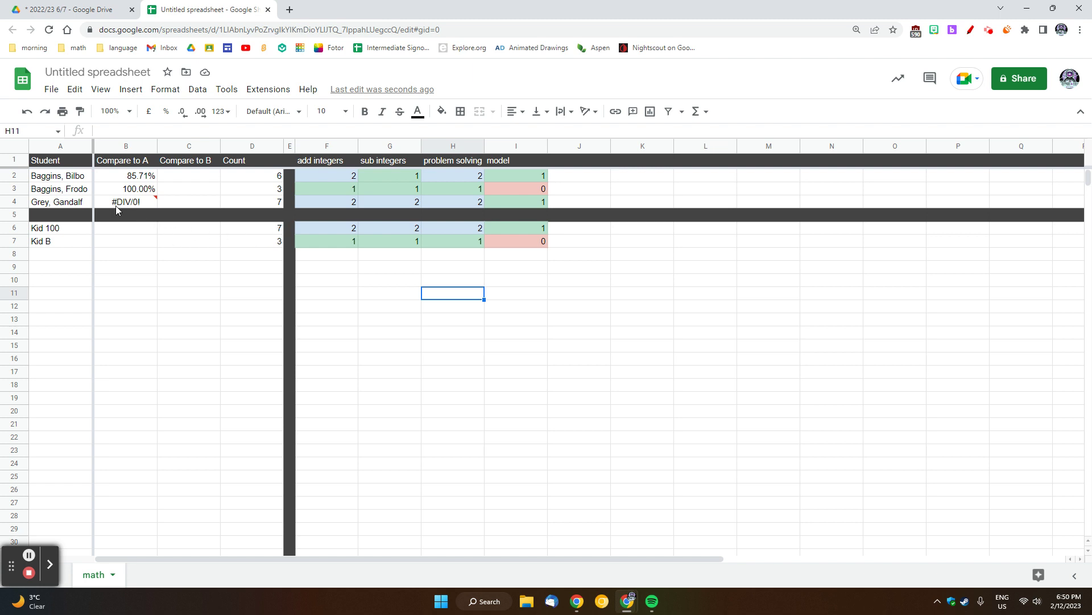
mouse_move(116, 210)
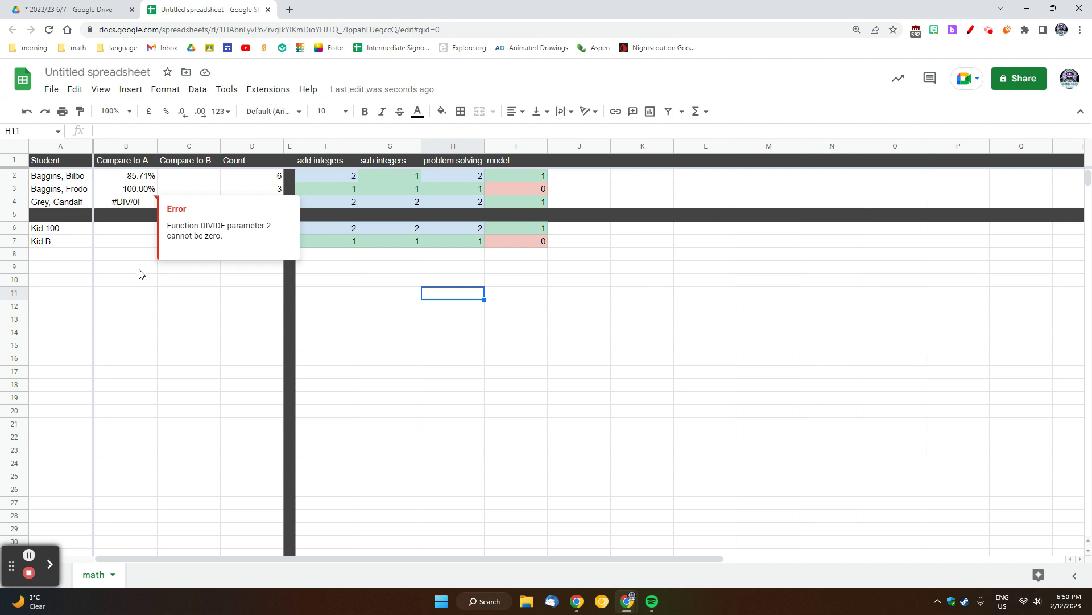
left_click(140, 191)
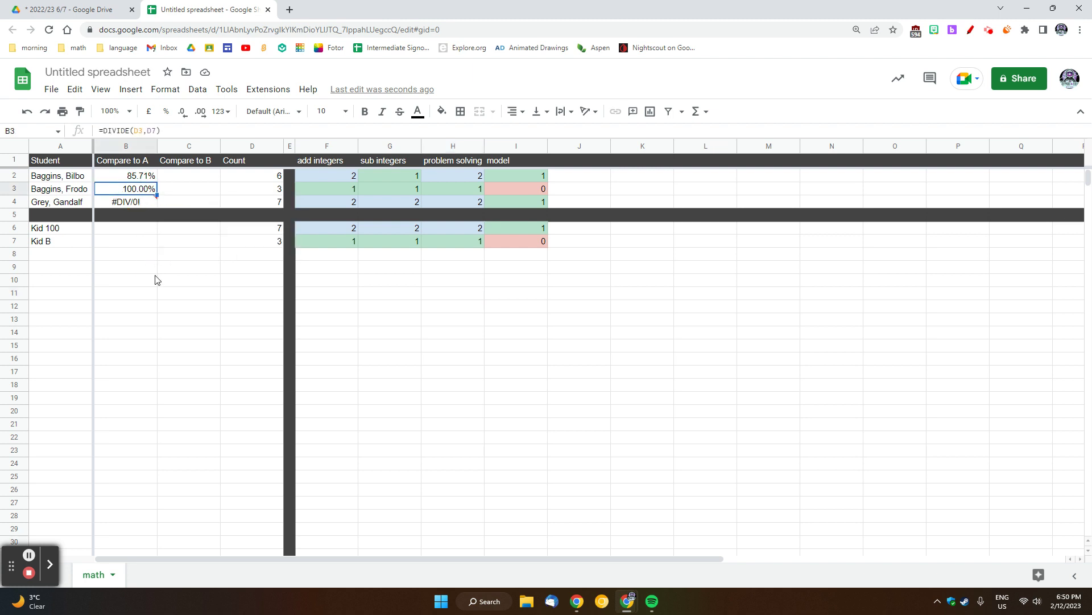
left_click(136, 179)
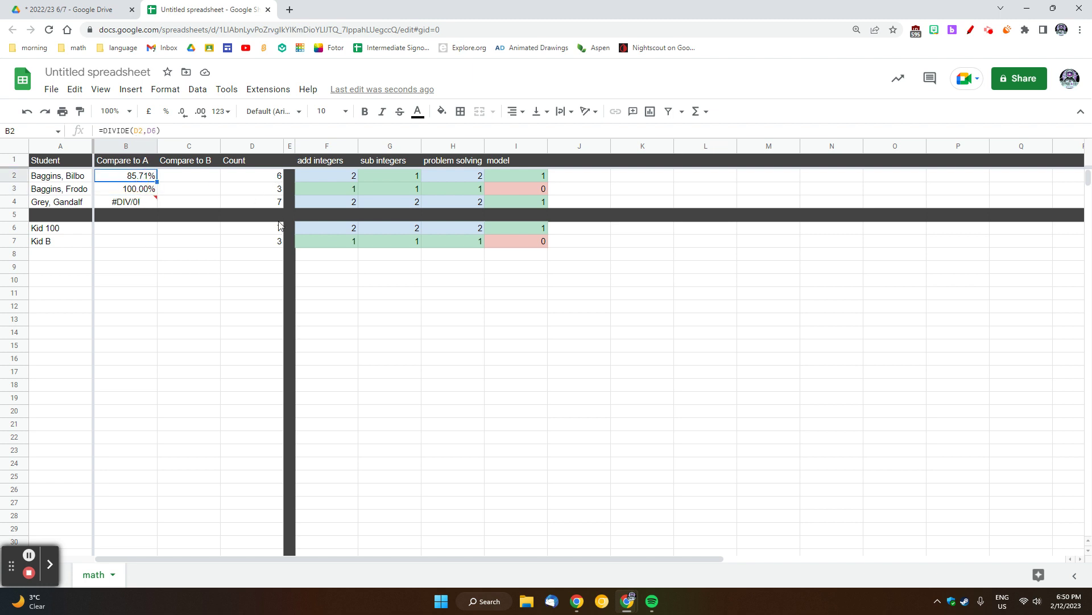
left_click(127, 192)
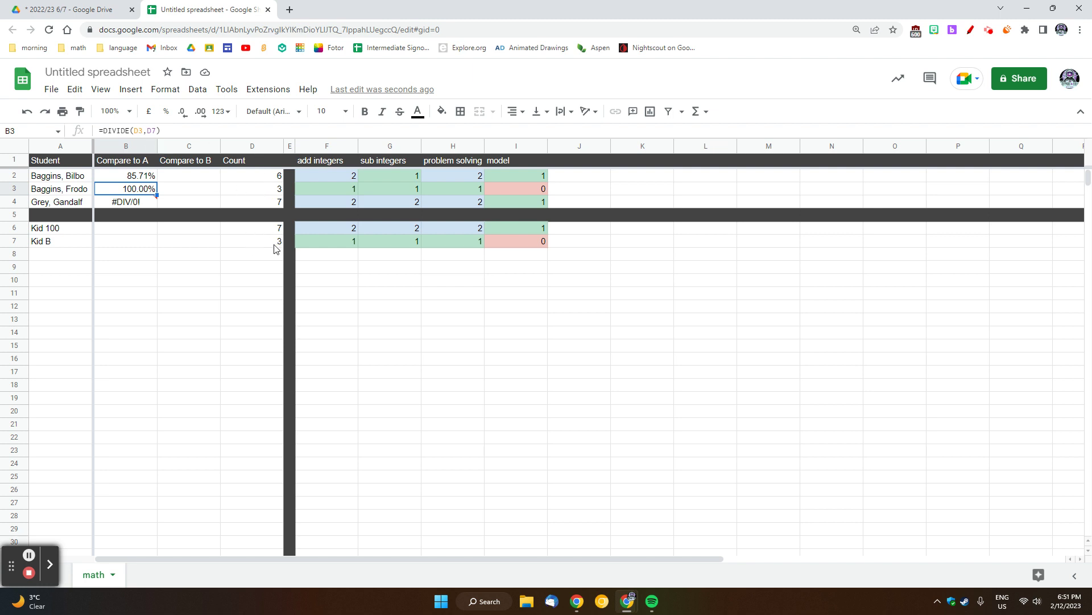
Step: Delete the filled "Compare to A" formulas from B3 and B4
left_click(142, 190)
key("Delete")
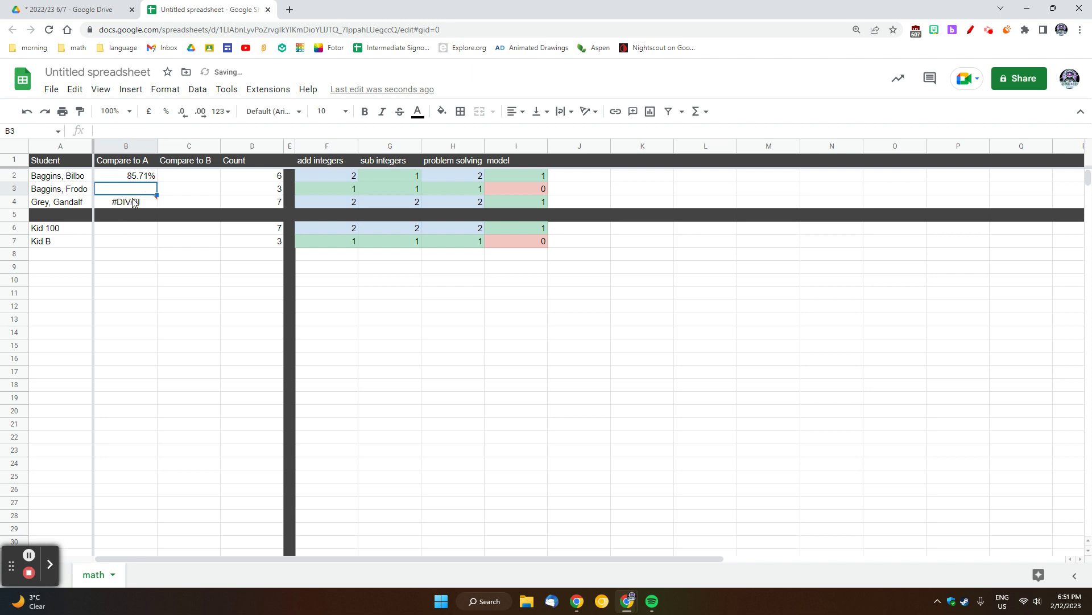
left_click(126, 203)
key("Delete")
Step: Make the divisor in B2 an absolute reference so the formula reads =DIVIDE(D2,$D$6)
left_click(139, 180)
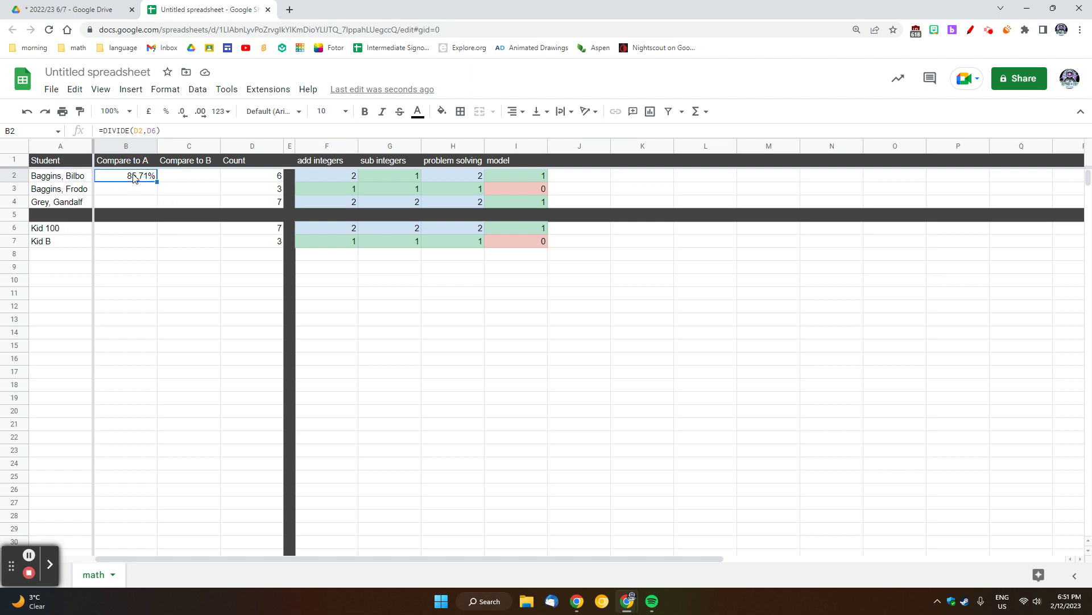
left_click(147, 130)
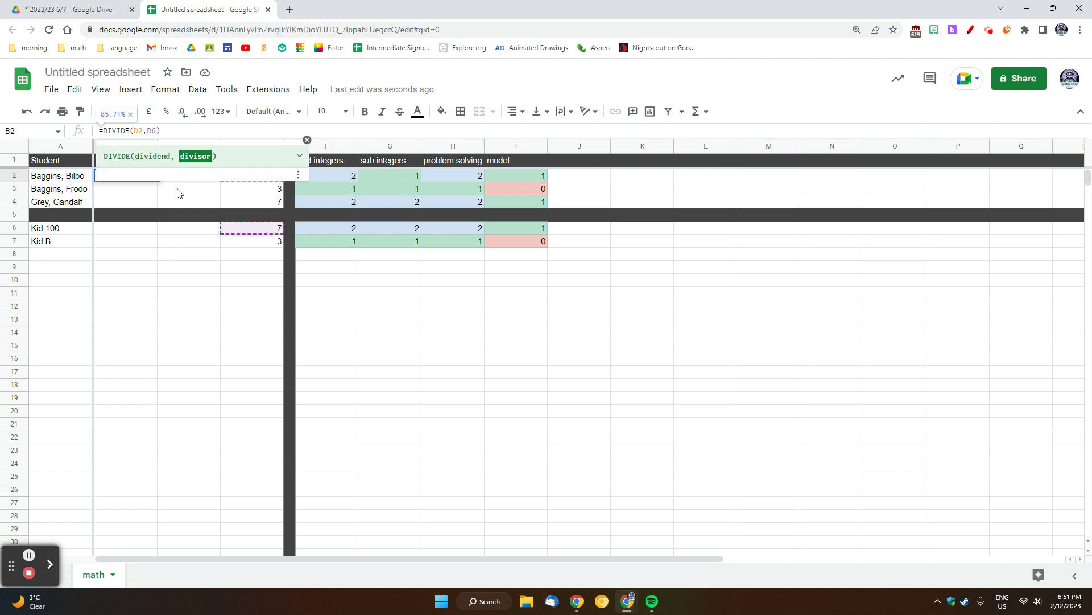
type("$")
key("Right")
type("$")
key("Return")
Step: Fill the corrected "Compare to A" formula from B2 down through B4
left_click(139, 180)
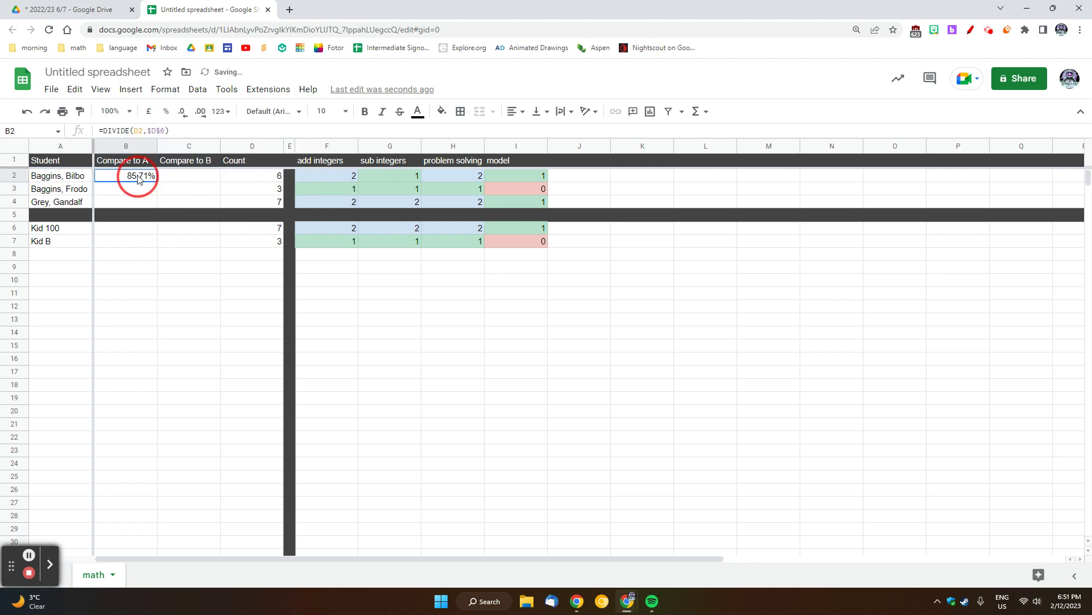
left_click(138, 132)
left_click_drag(158, 182, 157, 207)
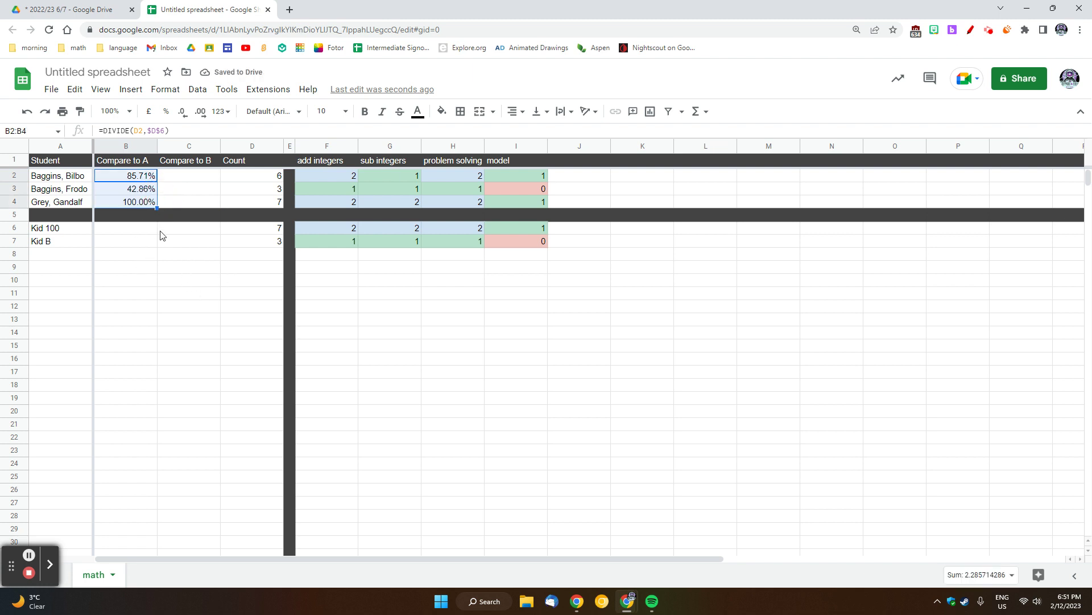
left_click(140, 229)
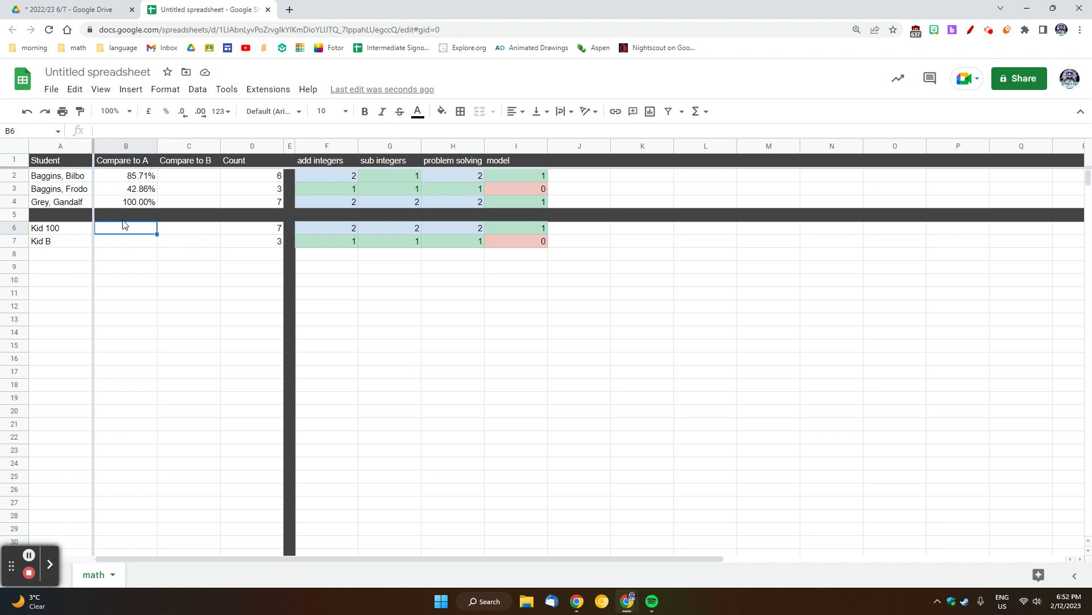
Step: Copy the B2 formula into the "Compare to B" cell C2 and change its dividend to D2
left_click(142, 180)
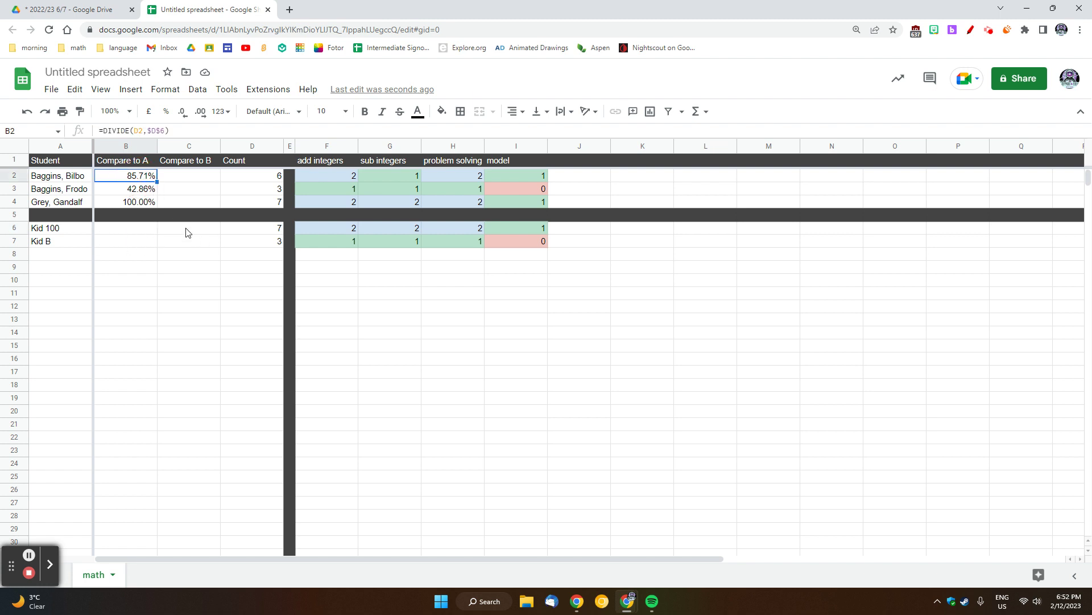
left_click(183, 180)
type("0.00%")
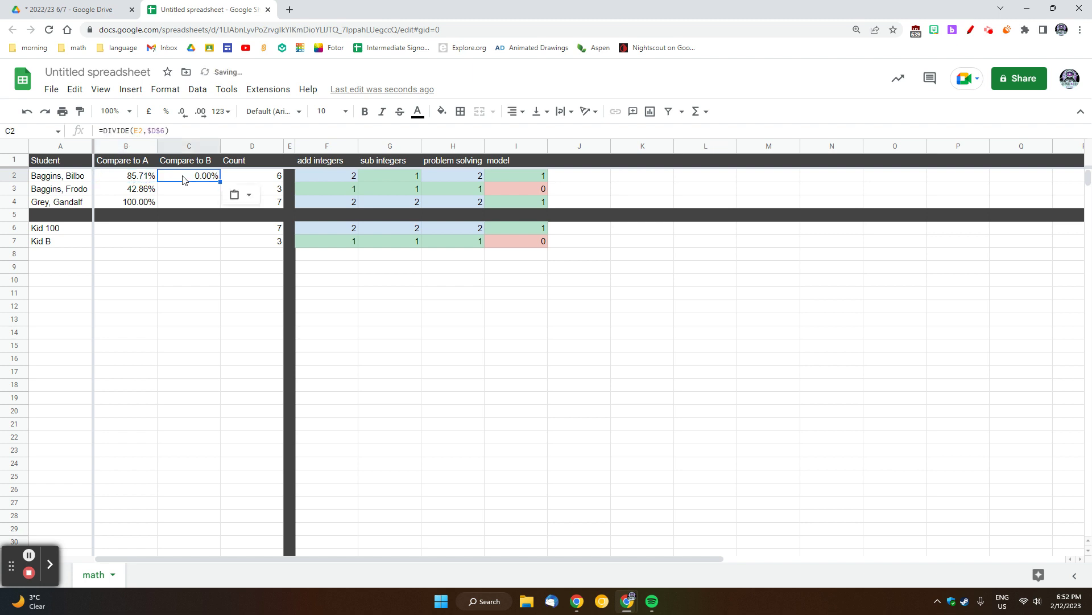
key("Left")
key("Right")
left_click(140, 132)
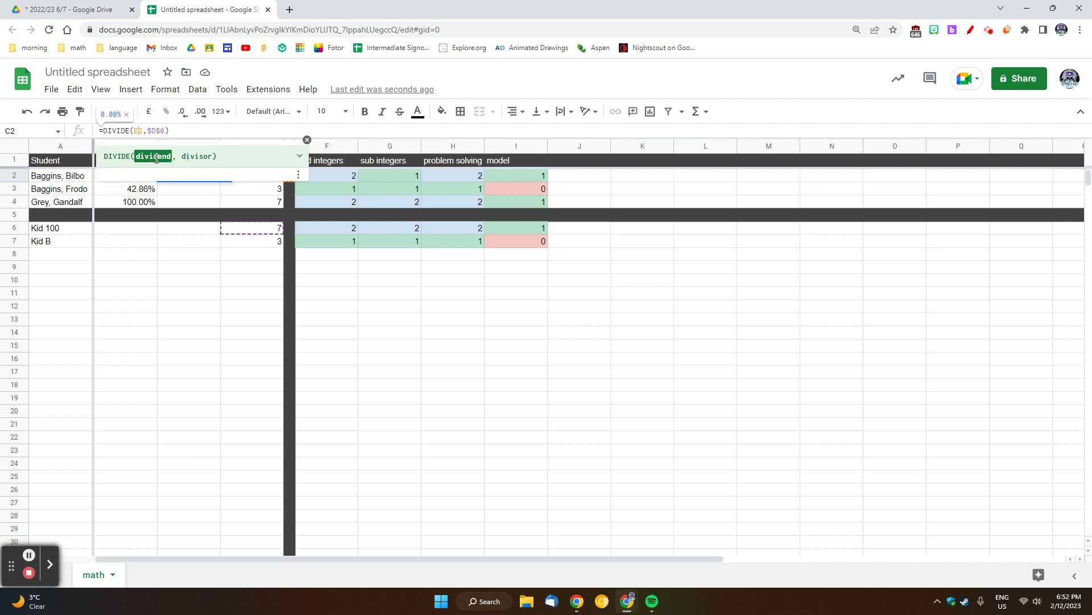
key("BackSpace")
type("d")
key("Return")
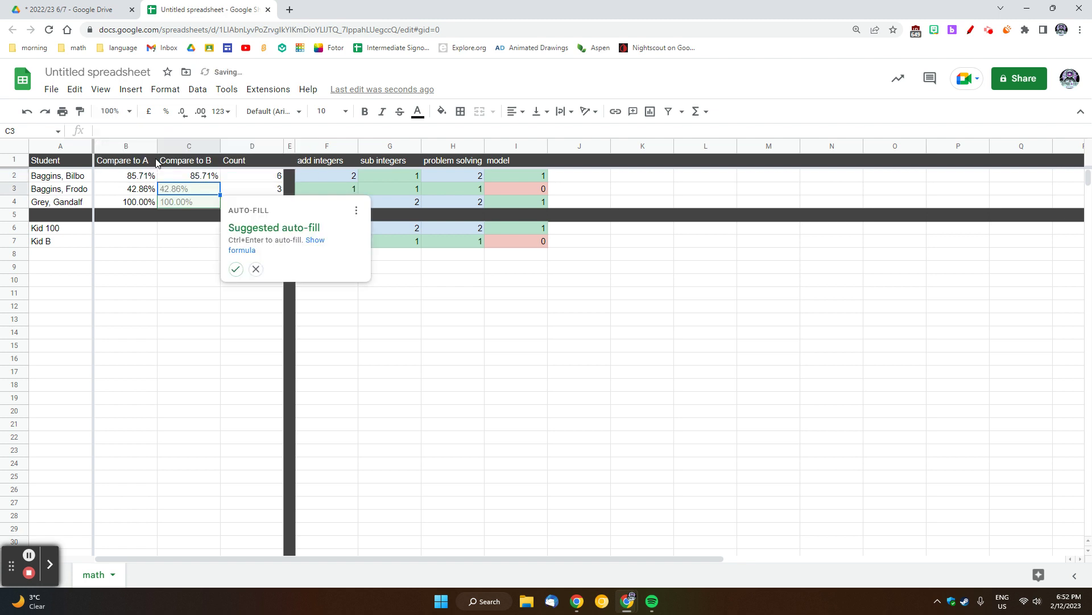
Step: Change the divisor in C2 to $D$7 so the formula reads =DIVIDE(D2,$D$7)
key("Up")
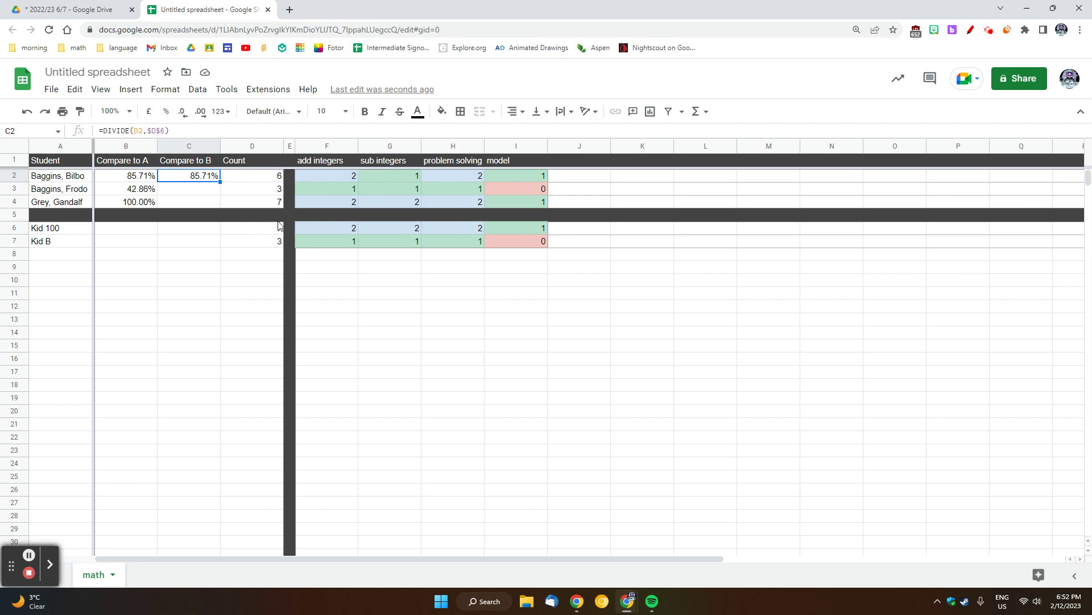
left_click(165, 131)
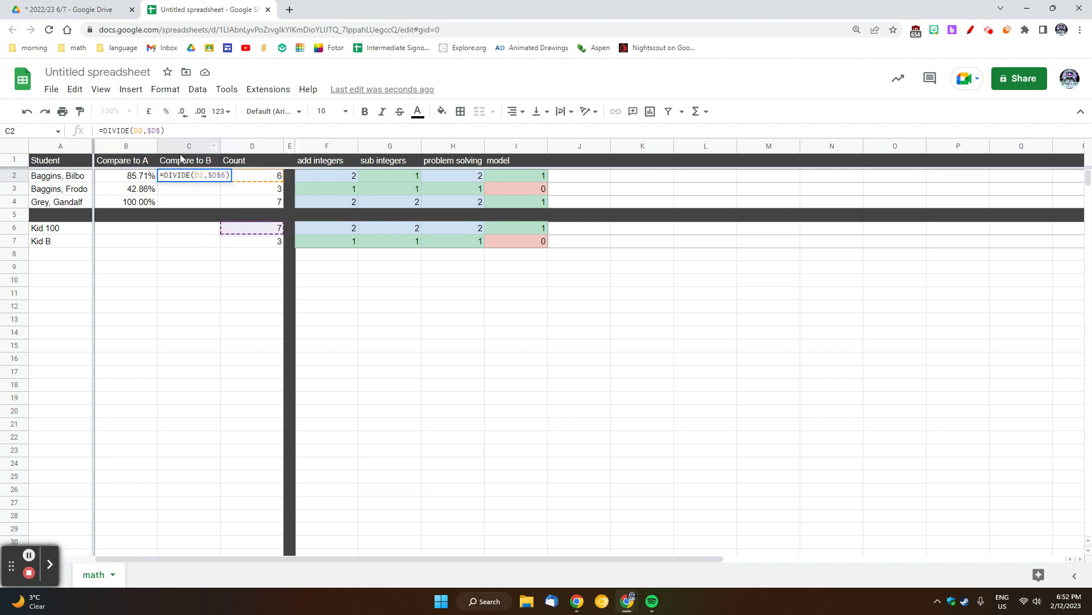
key("BackSpace")
type("7")
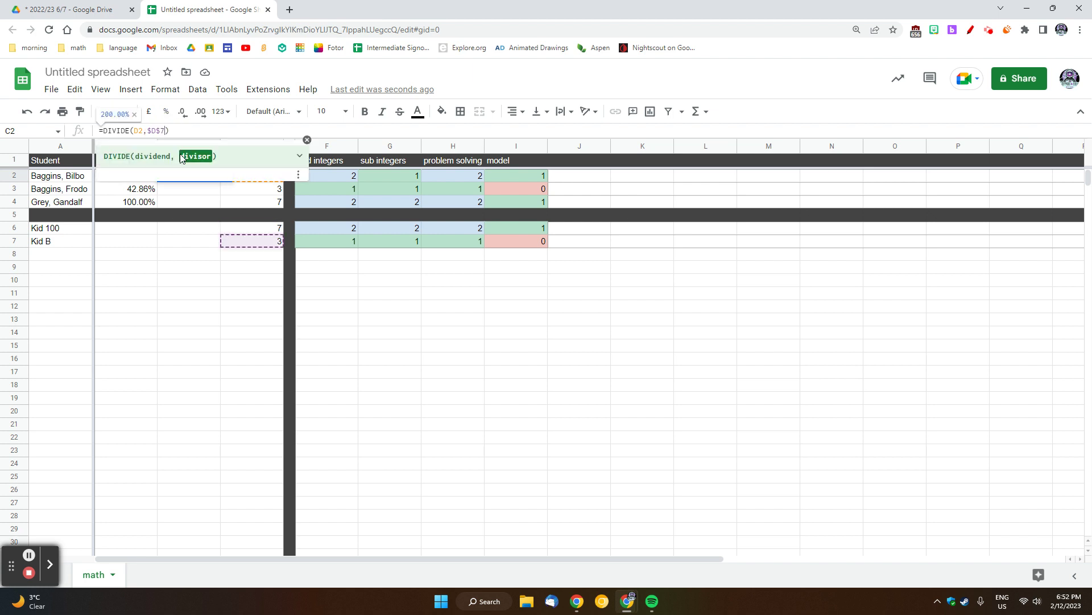
key("Return")
Step: Fill the "Compare to B" formula from C2 down through C4
left_click(211, 175)
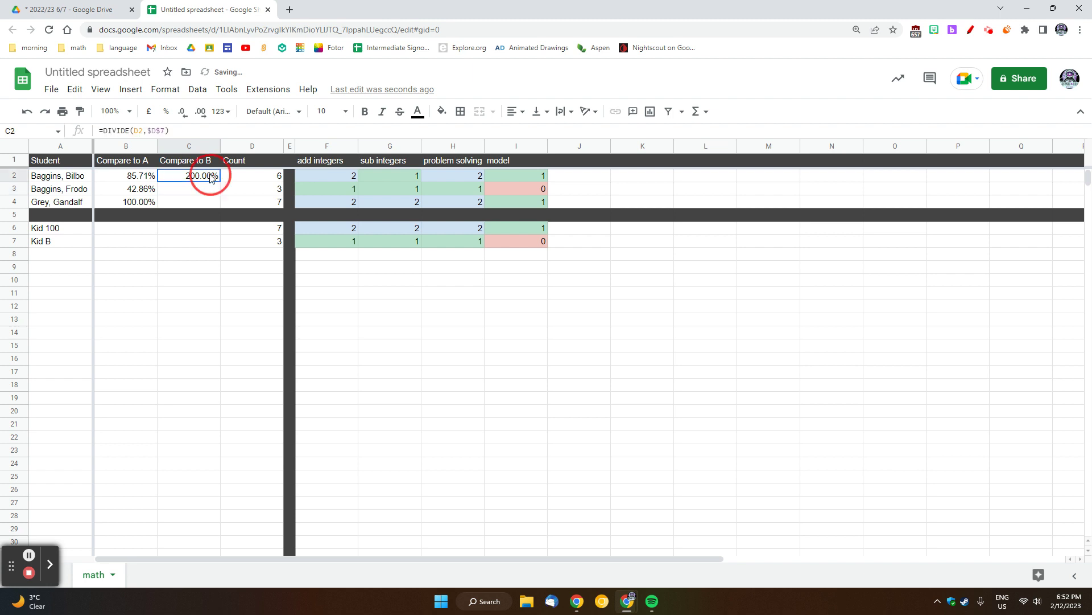
left_click_drag(220, 182, 219, 200)
left_click(216, 283)
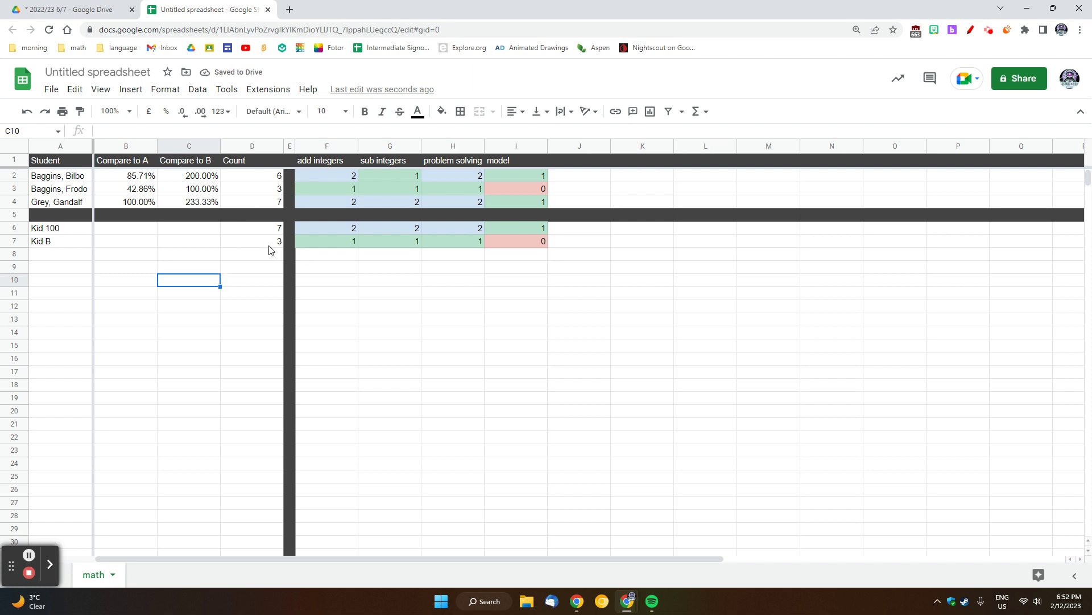
Step: Enter a score of 1 in each of K6, L6 and M6 for Kid 100
left_click(503, 246)
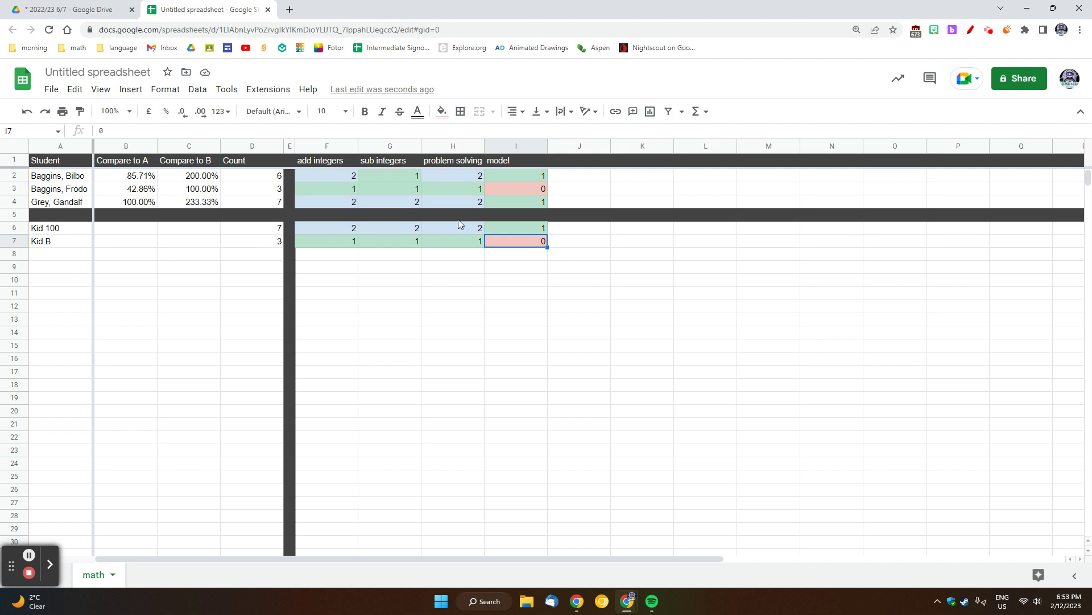
left_click(626, 176)
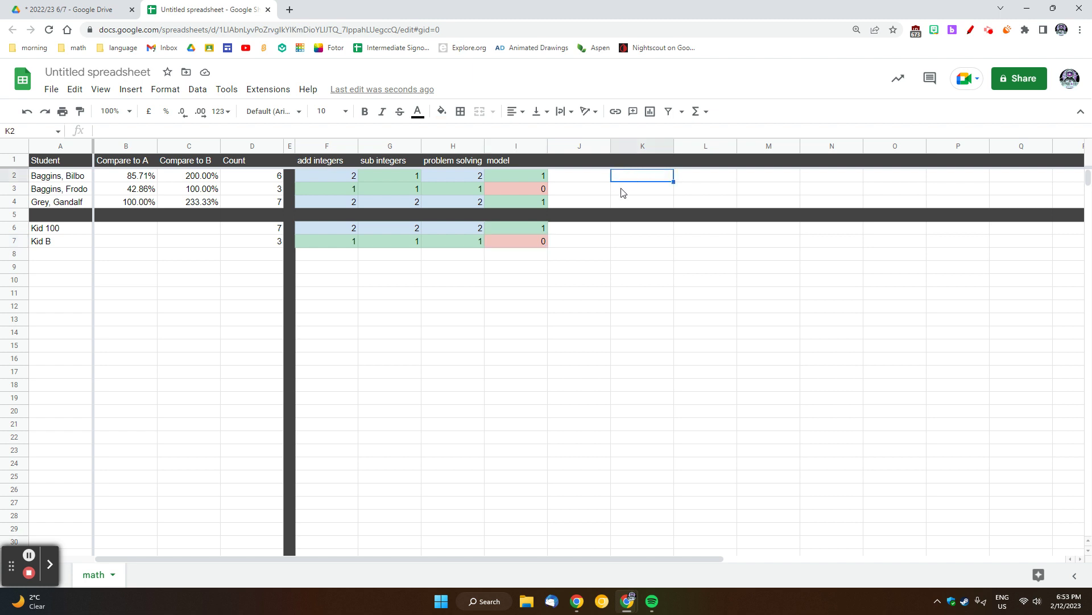
key("Down")
key("Down")
key("Down")
key("Down")
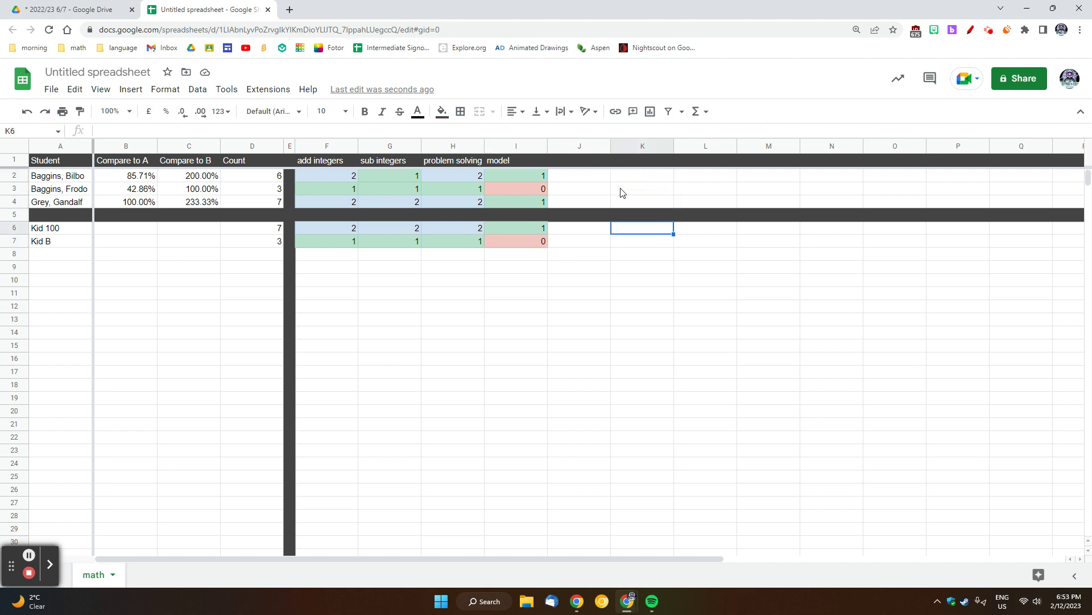
type("1")
key("Tab")
type("1")
key("Tab")
type("1")
key("Return")
Step: Enter a score of 1 in each of K7, L7 and M7 for Kid B
key("Left")
key("Left")
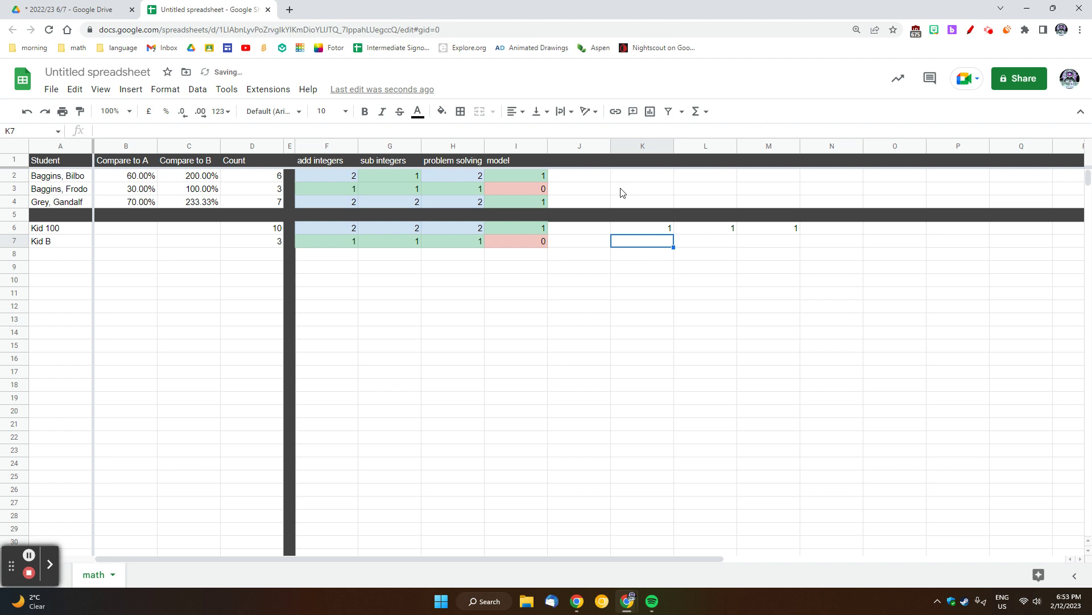
type("1")
key("Tab")
type("1")
key("Tab")
type("1")
key("Left")
Step: Enter a score of 1 for all three students in column K, cells K2 to K4
key("Up")
key("Up")
key("Left")
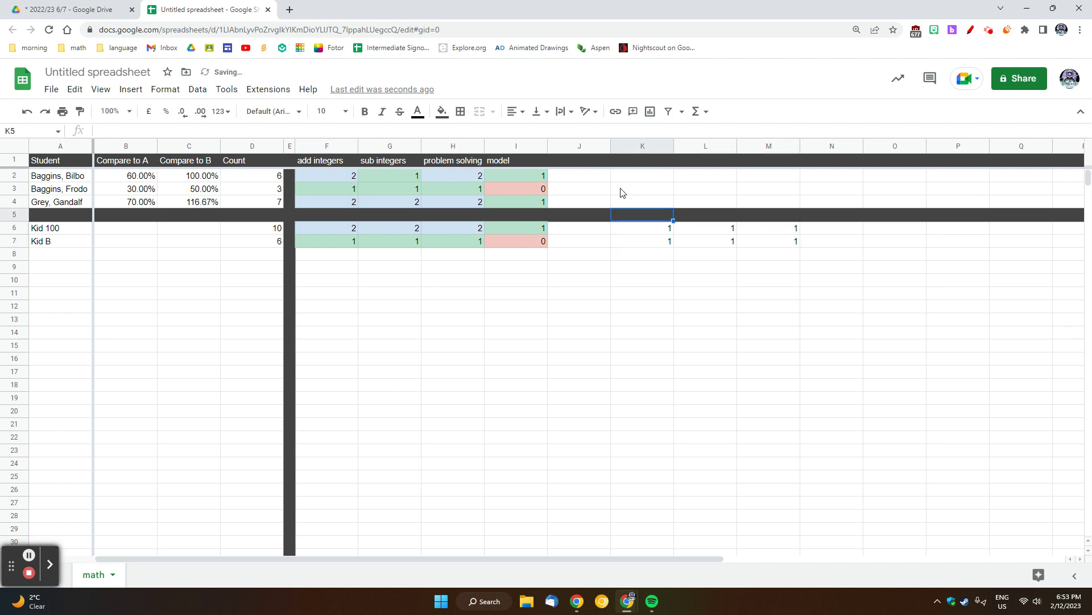
key("Up")
type("1")
key("Up")
type("1")
key("Up")
type("1")
key("Tab")
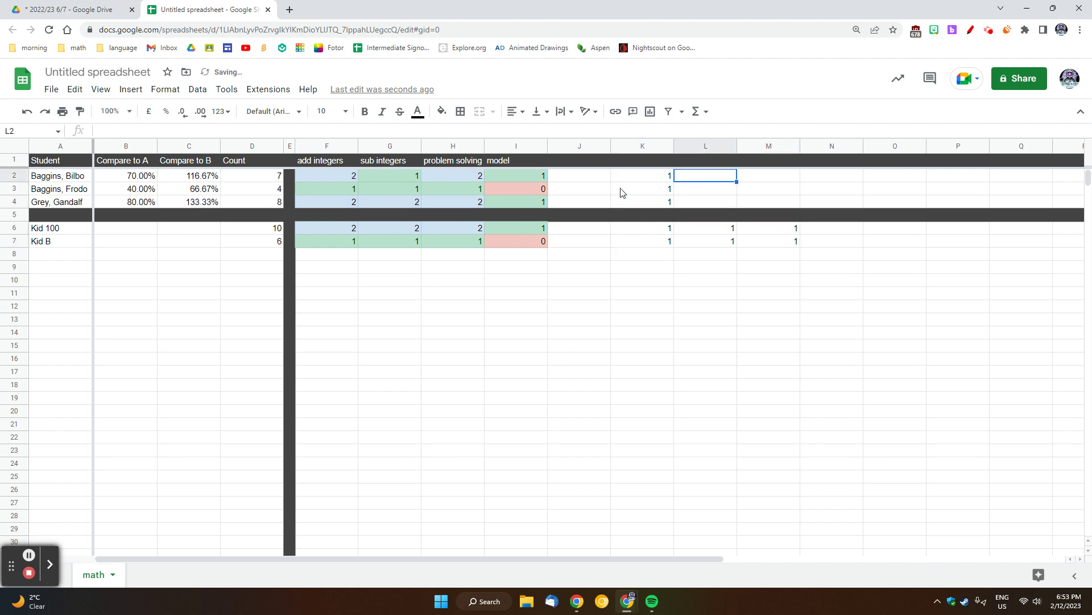
Step: Enter a score of 1 for all three students in column L, cells L2 to L4
type("1")
key("Down")
type("1")
key("Down")
type("1")
key("Tab")
Step: Enter a score of 1 for all three students in column M, cells M2 to M4
type("1")
key("Up")
type("1")
key("Up")
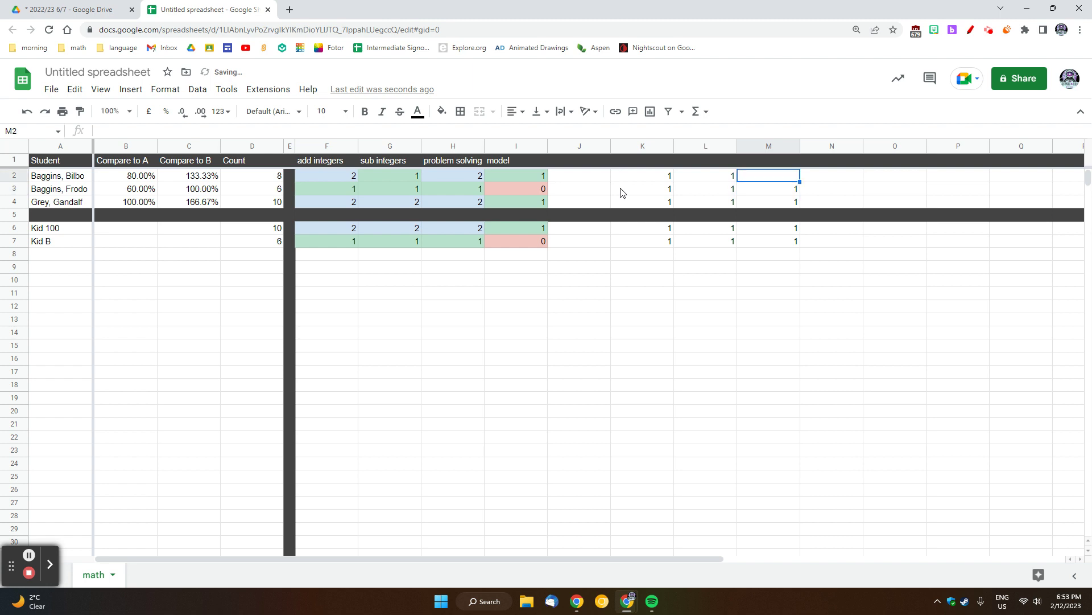
type("1")
key("Tab")
Step: Enter a score of 1 for all three students in column N, cells N2 to N4
type("1")
key("Down")
type("1")
key("Down")
type("1")
key("Down")
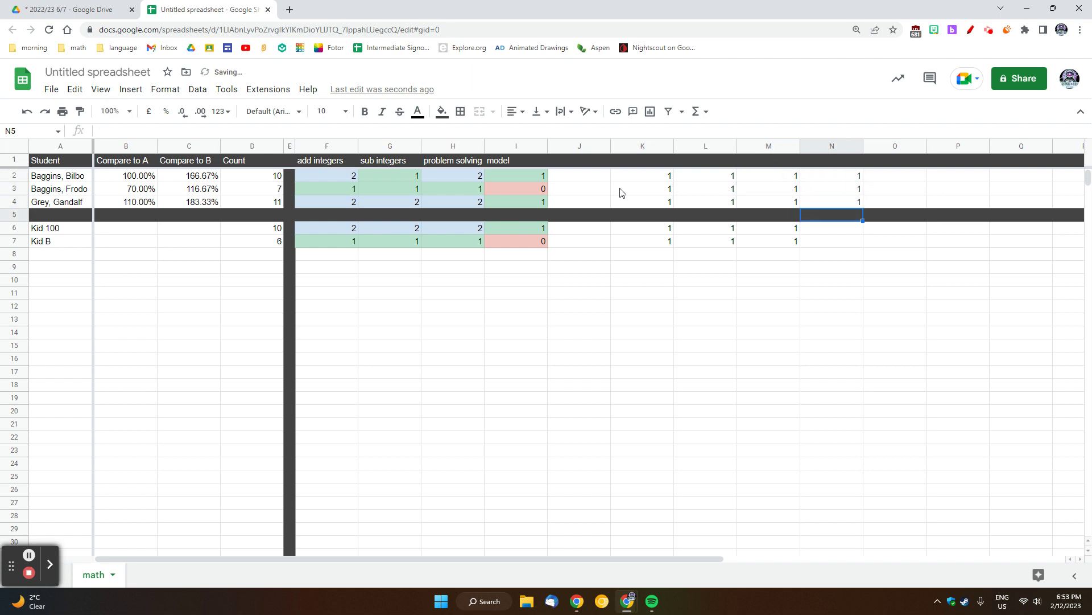
Step: Enter the column N scores for the reference kids: 2 in N6 for Kid 100 and 1 in N7 for Kid B
key("Down")
type("2")
key("Down")
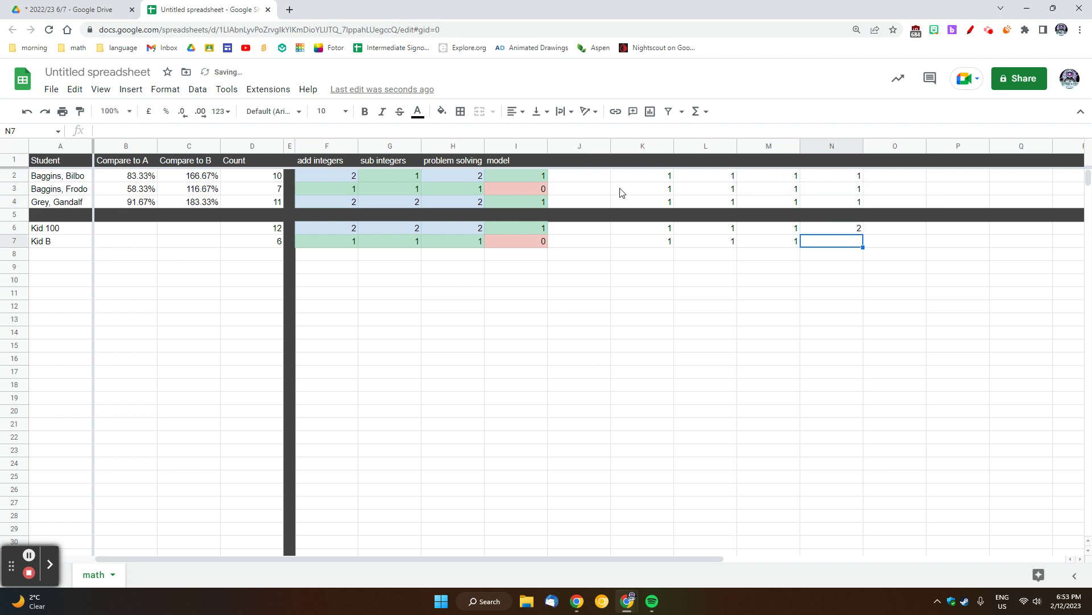
type("1")
key("Up")
key("Up")
key("Up")
key("Up")
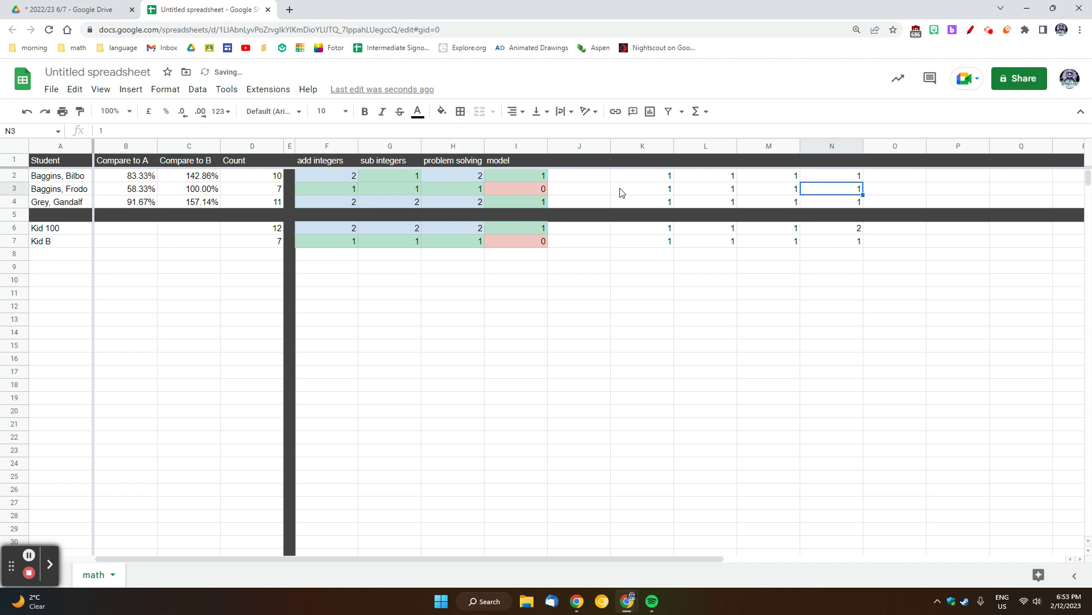
key("Up")
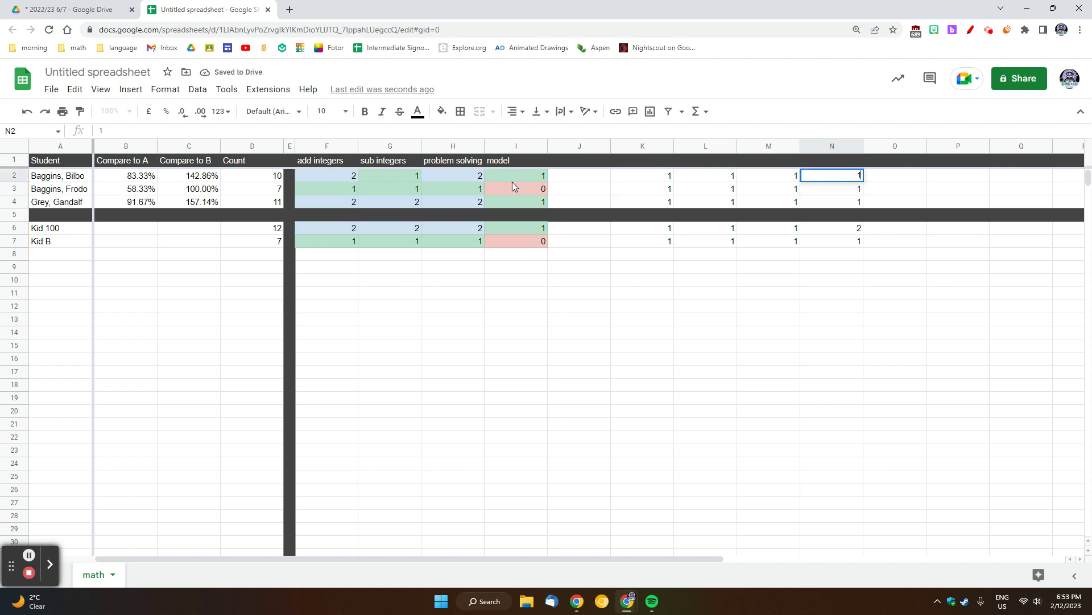
Step: Copy the score formatting from I2 onto the new scores in K2:N4 and K6:N7 with Paint format
left_click(513, 181)
left_click(80, 111)
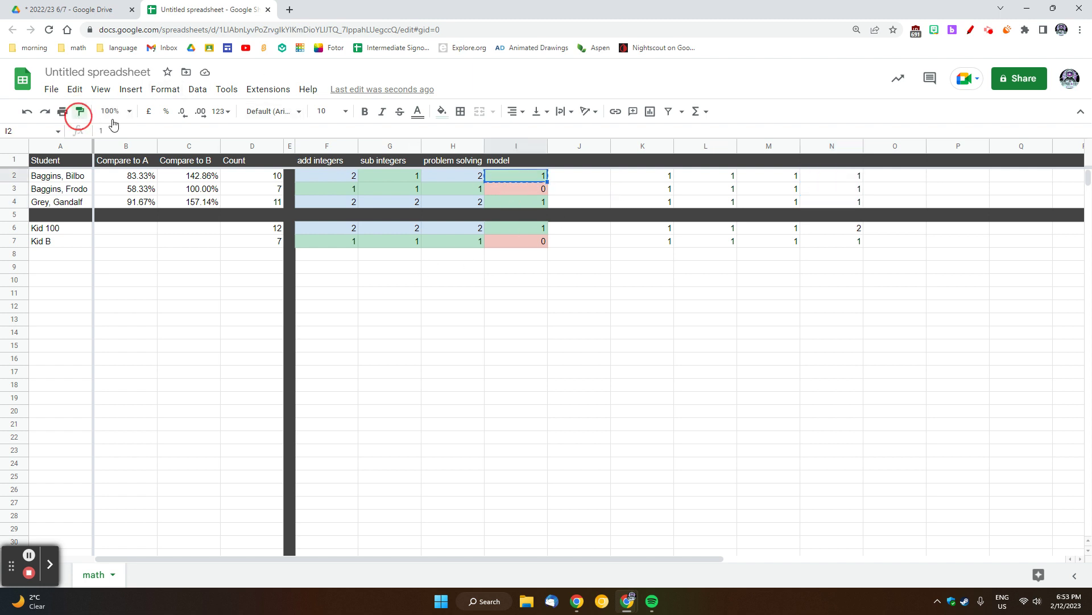
left_click_drag(655, 176, 850, 201)
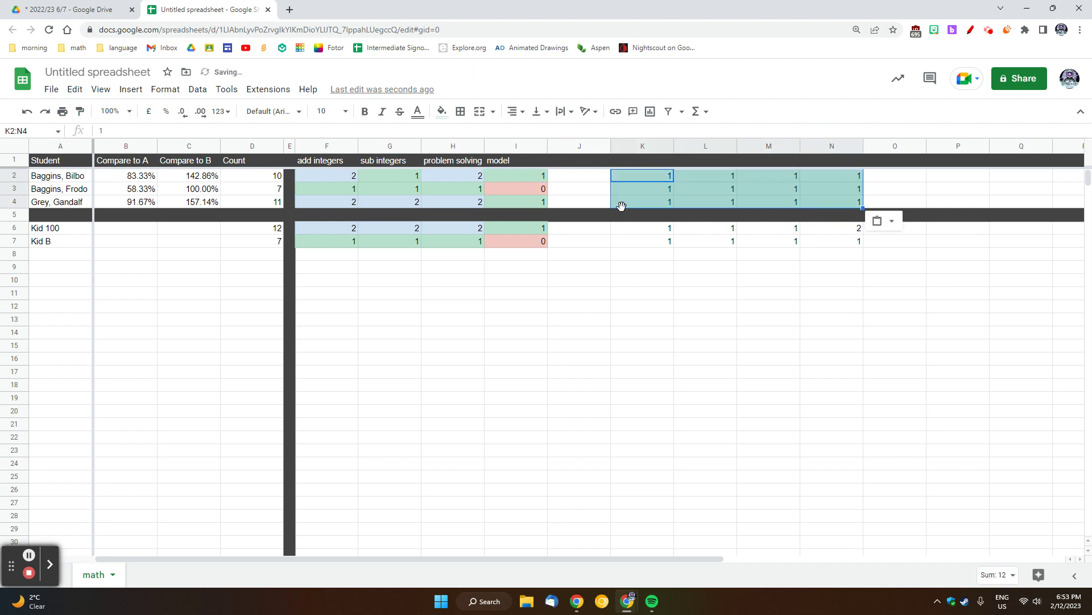
left_click(80, 112)
left_click_drag(663, 230, 834, 239)
left_click(692, 333)
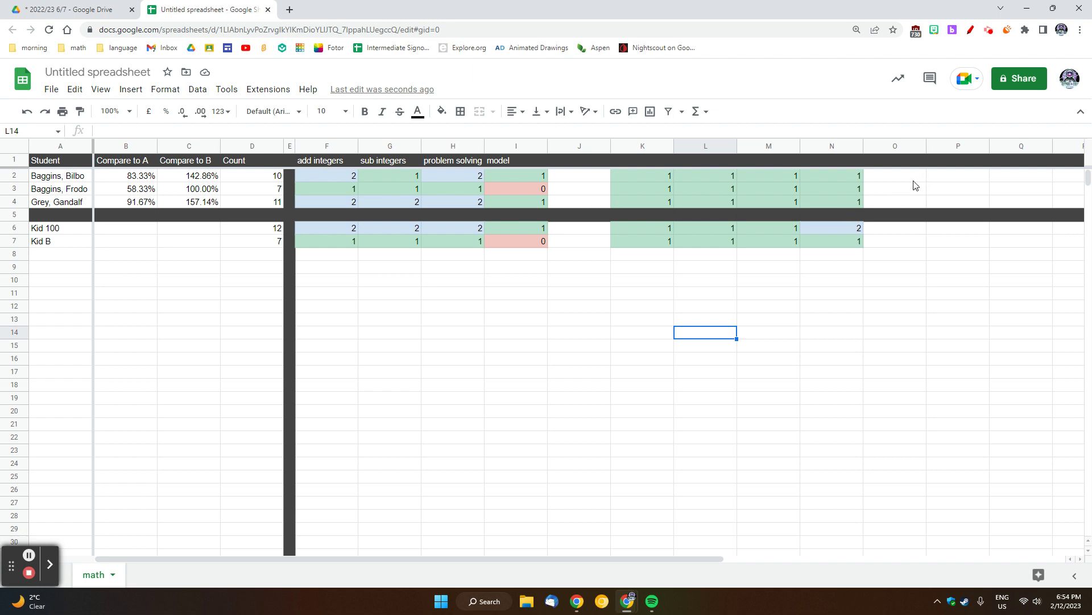
Step: Enter "worksheet /10" as the header of column P in cell P1
left_click(944, 163)
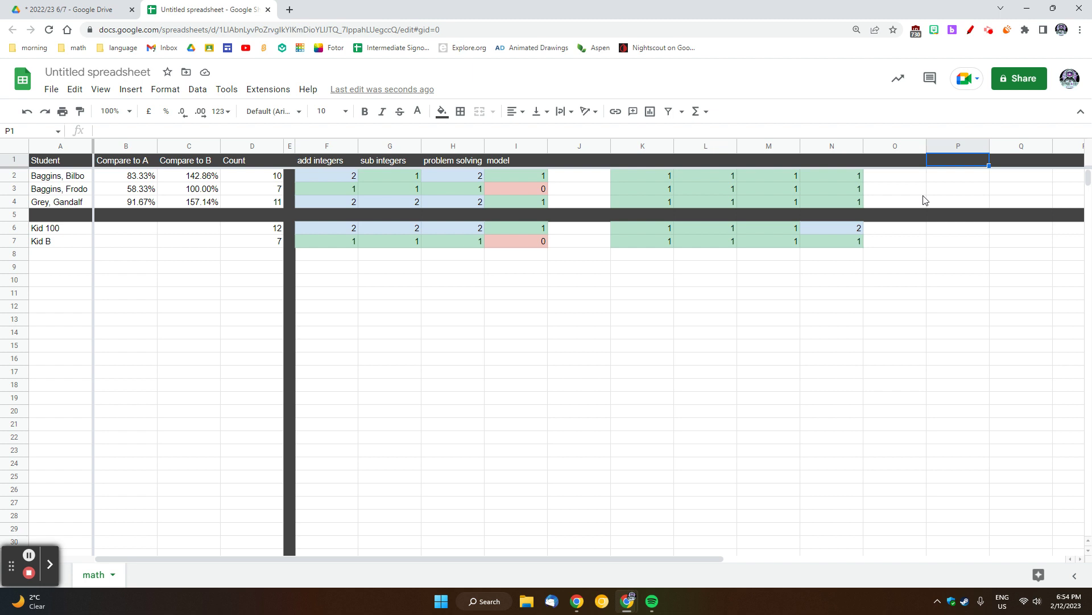
type("worksheet")
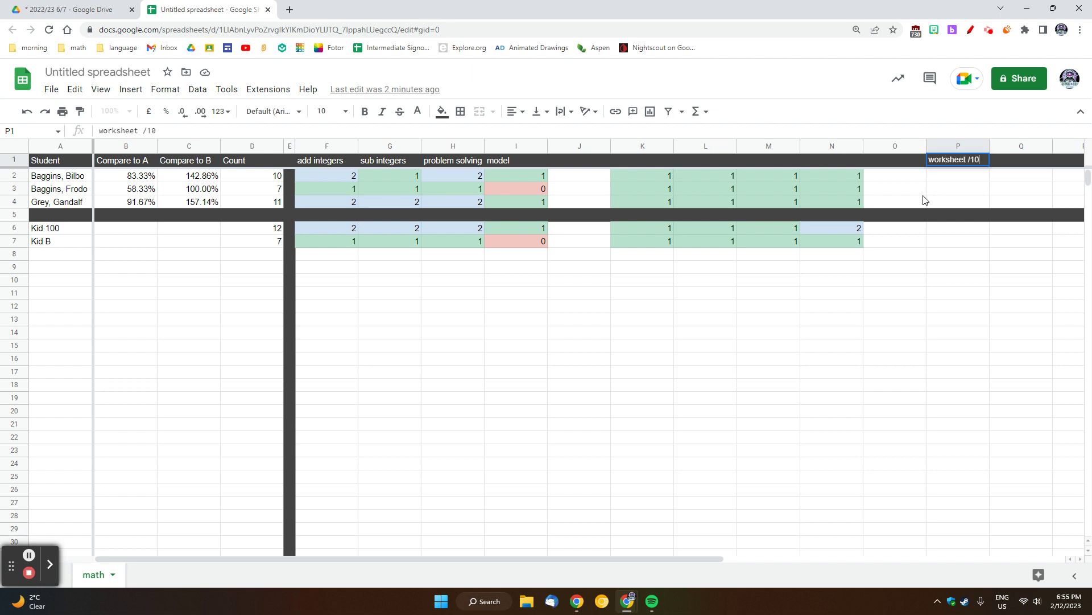
type(" /10")
key("Return")
Step: Enter the reference kids' worksheet scores: 10 in P6 for Kid 100 and 8 in P7 for Kid B
key("Down")
key("Down")
key("Down")
key("Down")
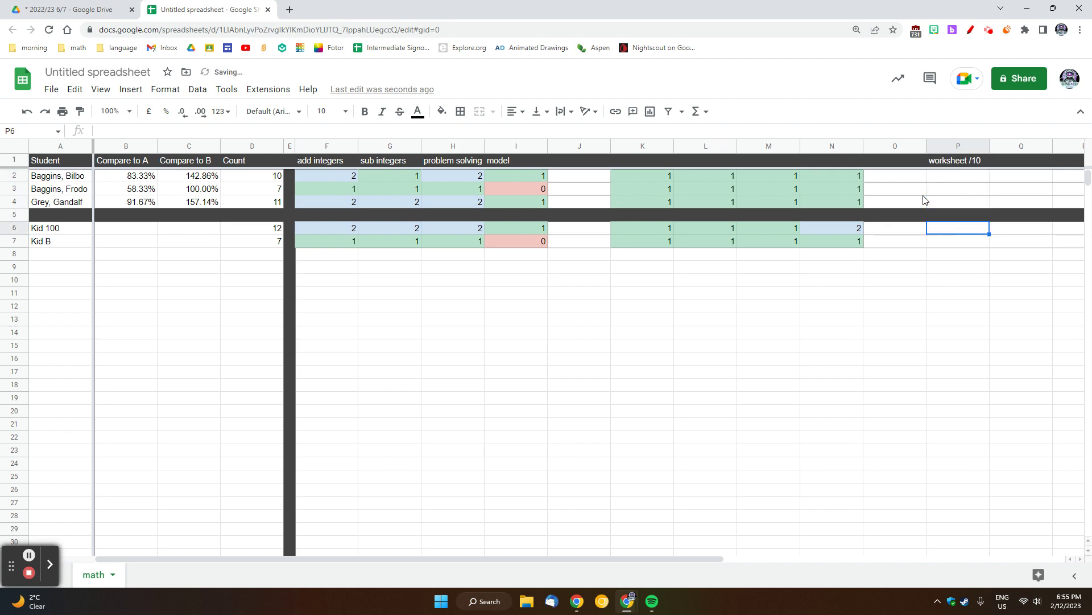
type("10")
key("Return")
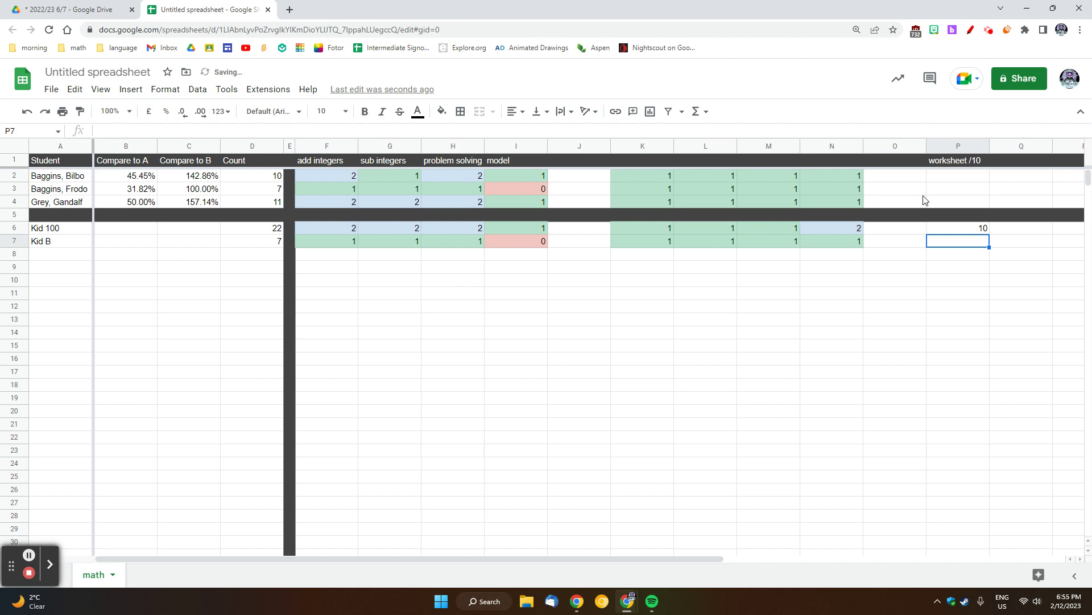
type("8")
Step: Enter the three students' worksheet scores in column P: 10 in P2, 8 in P3 and 7 in P4
key("Up")
key("Up")
key("Up")
key("Up")
key("Up")
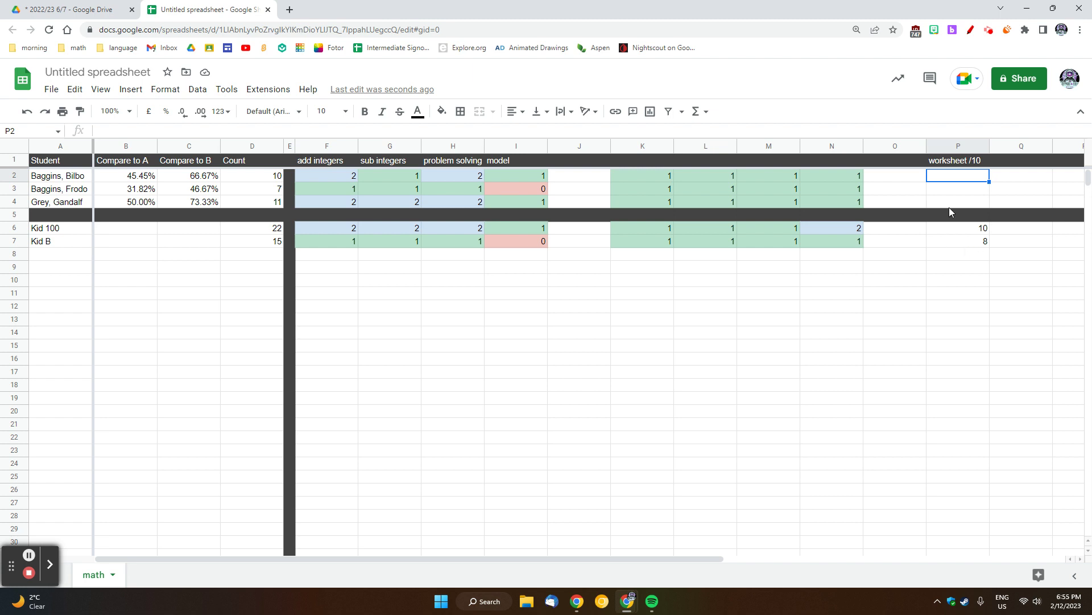
type("10")
key("Return")
type("8")
key("Return")
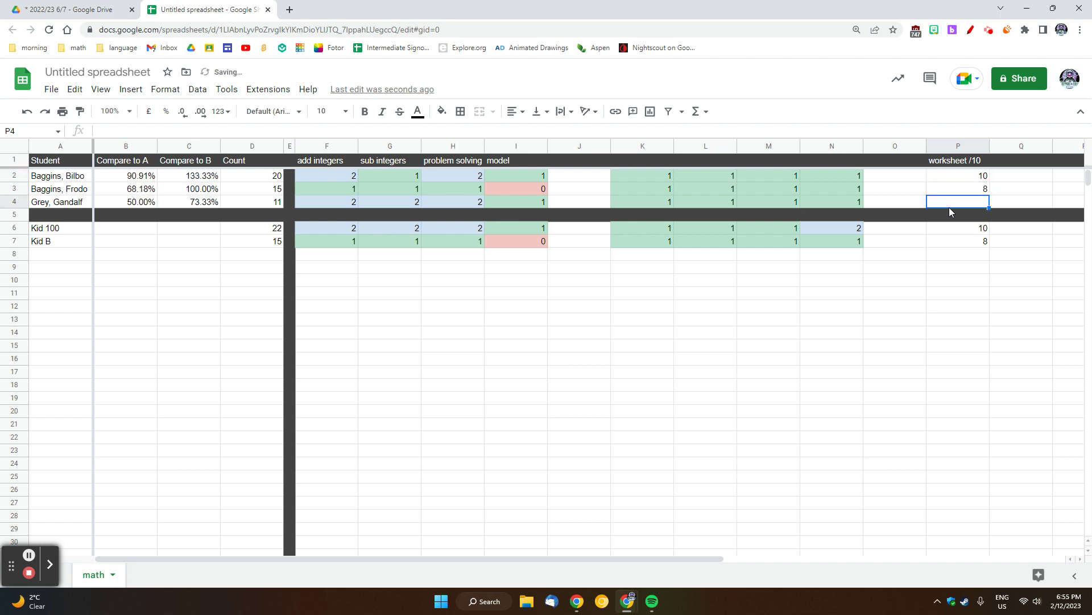
type("7")
key("Up")
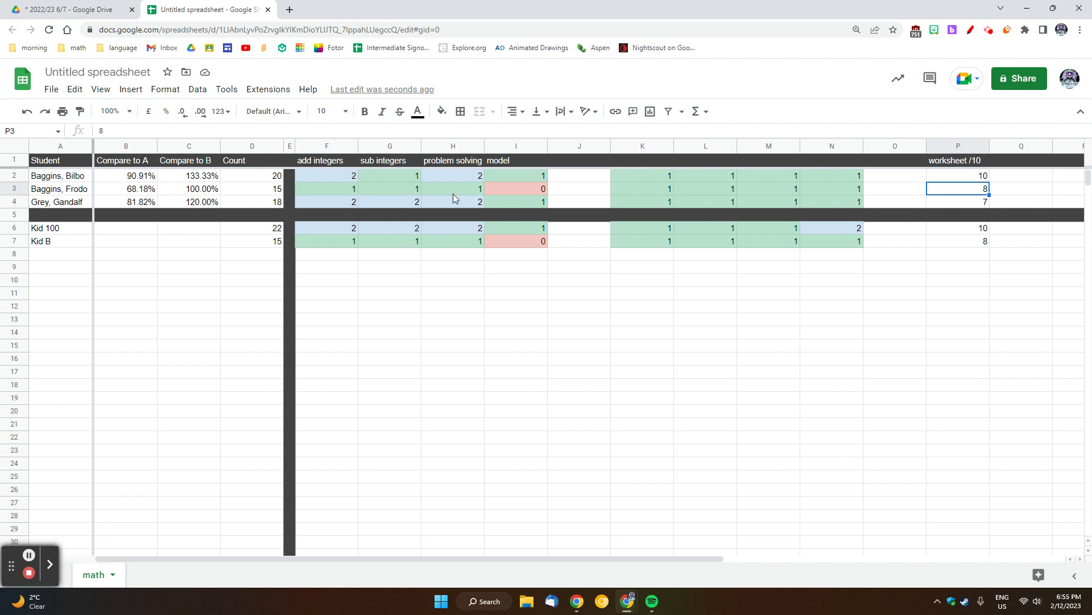
Step: Change the reference kids' worksheet scores to 2 in P6 for Kid 100 and 1.5 in P7 for Kid B
left_click(977, 231)
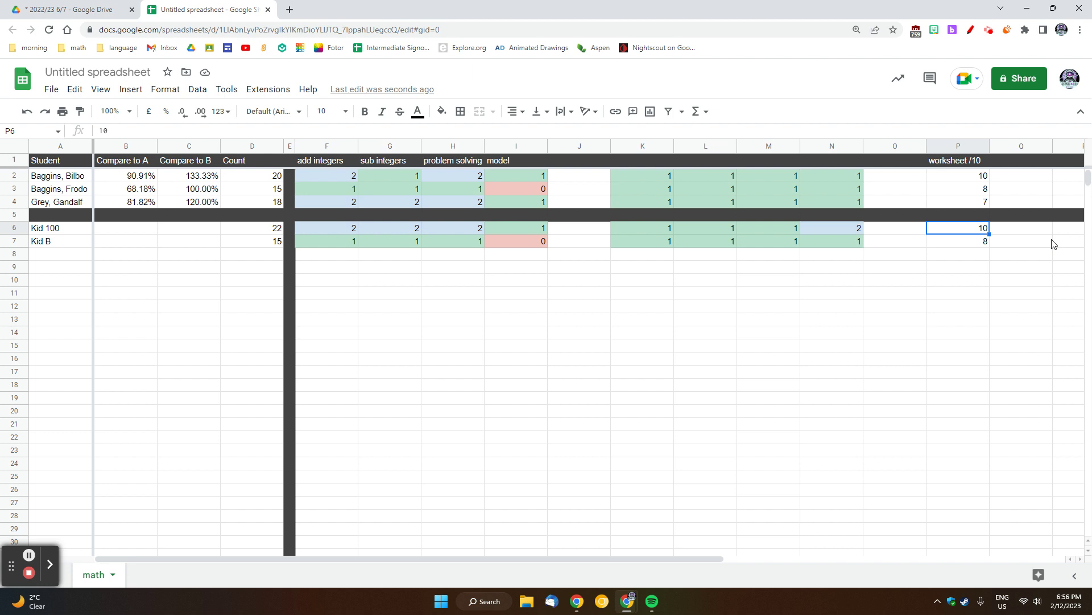
type("2")
key("Return")
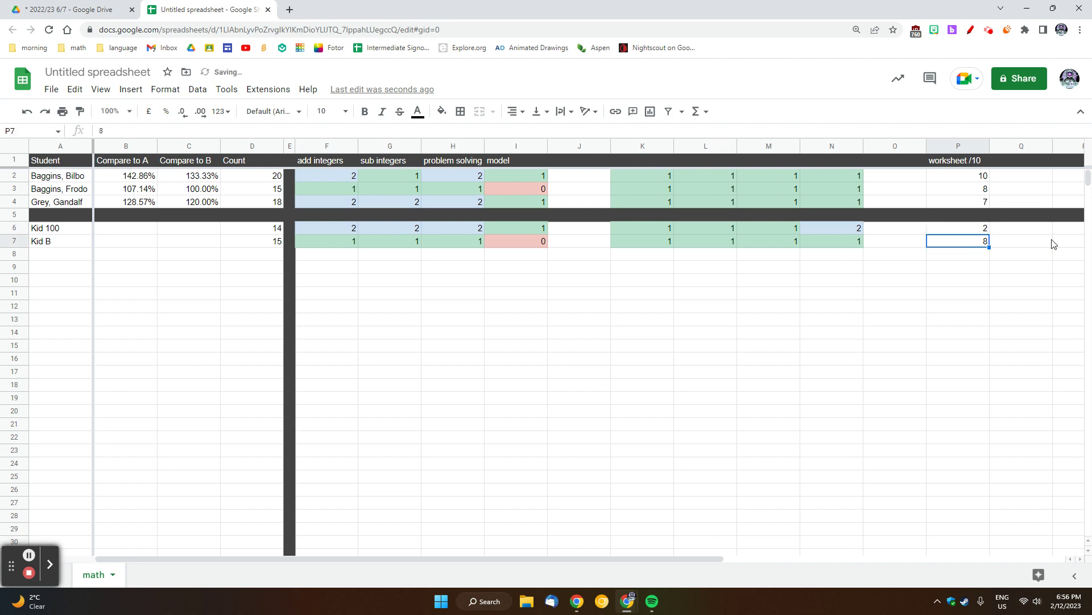
type("1.5")
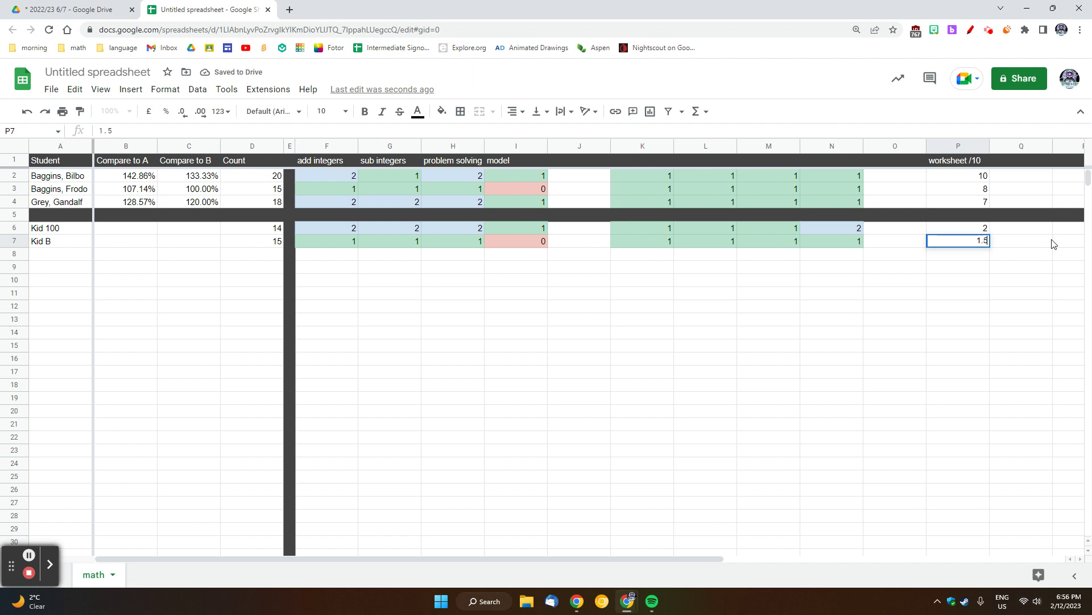
key("Return")
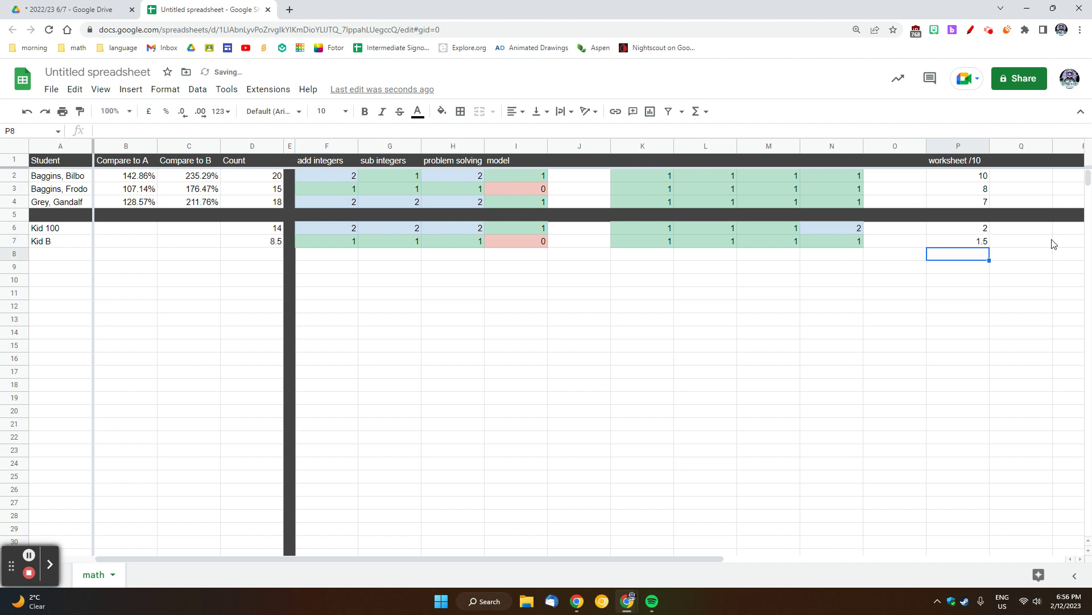
Step: Rescale the first two students' worksheet scores by entering 2 in P2 and the formula =8/5 in P3
key("Up")
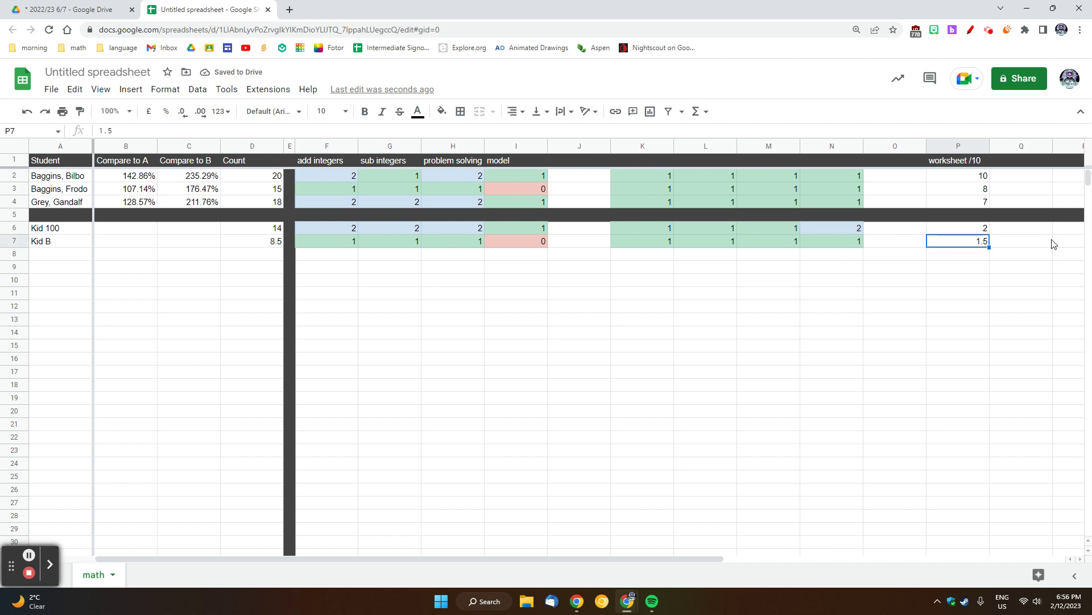
key("Up")
key("Up")
key("Up")
key("Up")
key("Up")
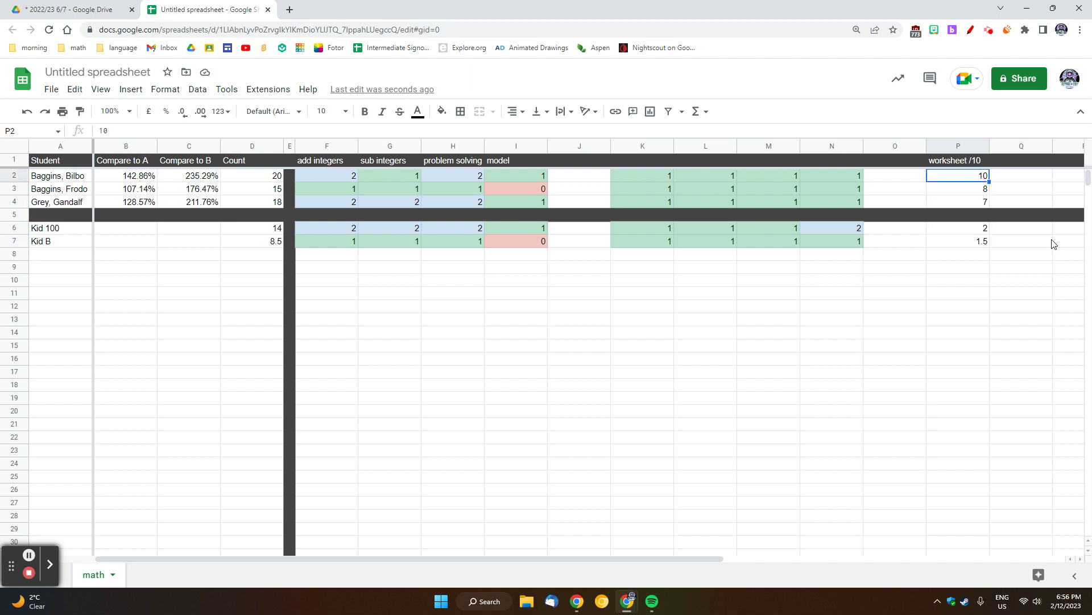
type("2")
key("Return")
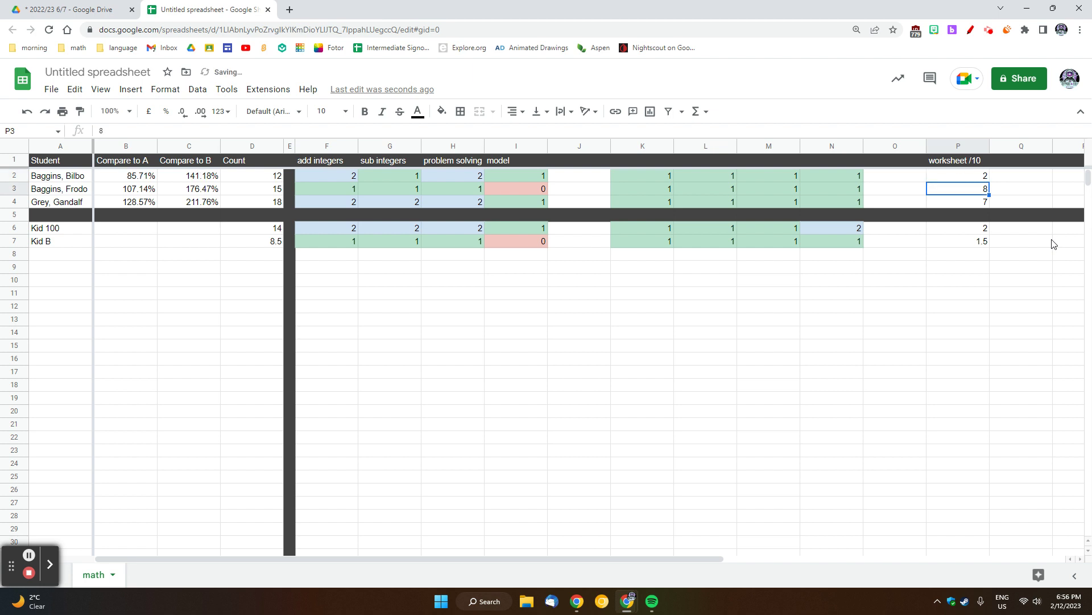
type("=8/5")
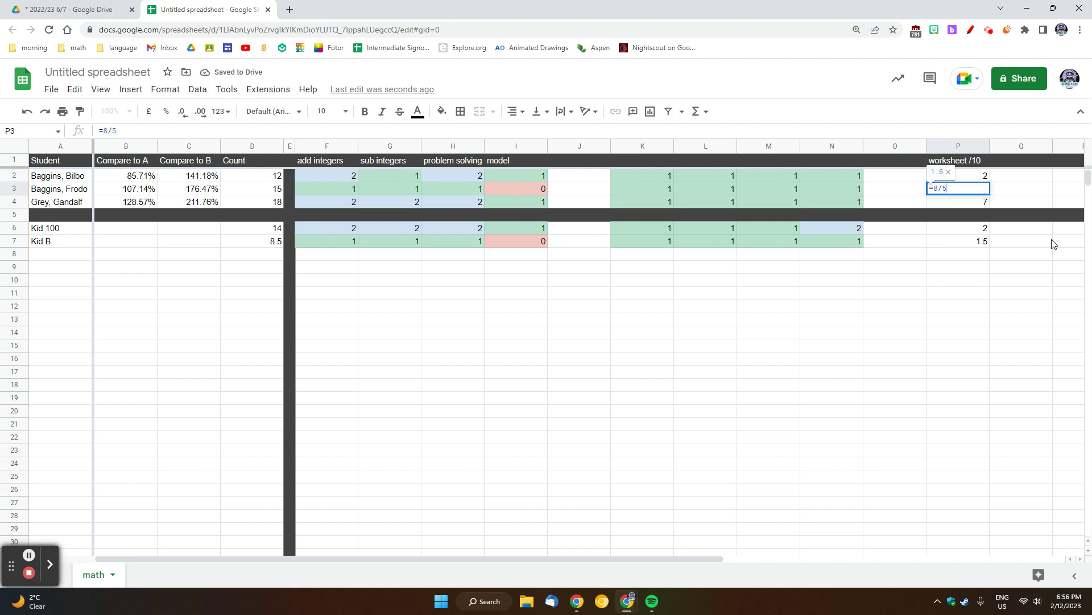
key("Return")
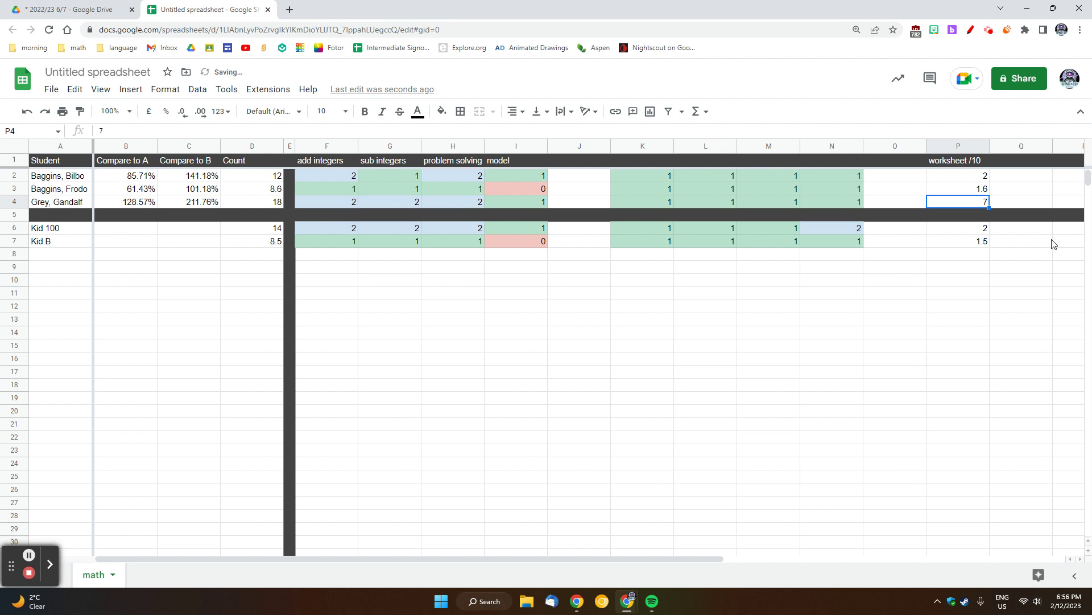
Step: Enter the formula =7/10 in P4 as the third student's worksheet score
type("=7/")
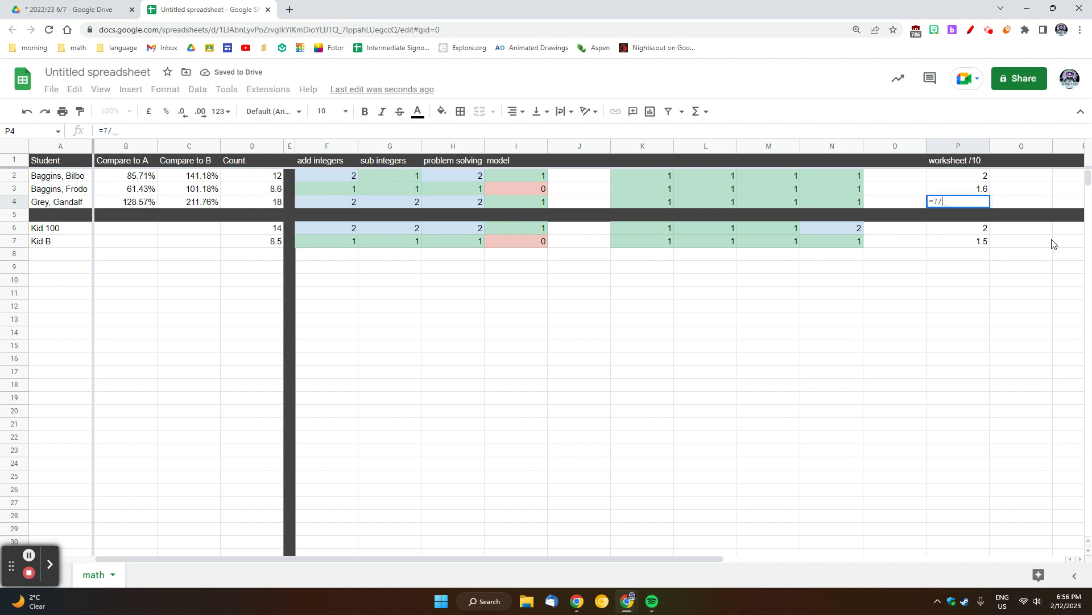
key("BackSpace")
key("BackSpace")
type("7/10")
key("Return")
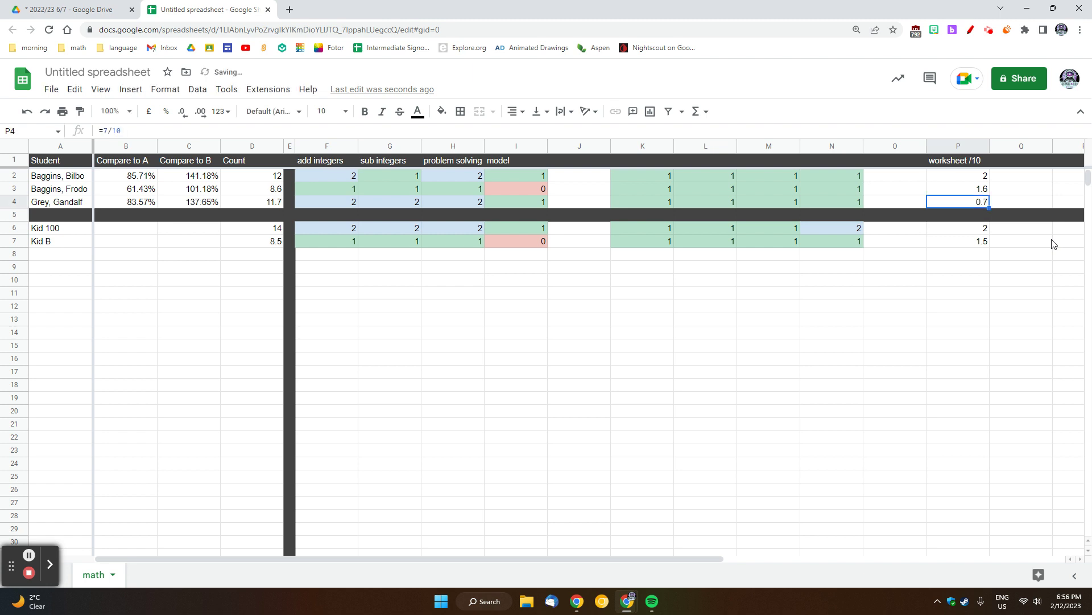
Step: Change the third student's worksheet formula in P4 to =7/5
key("Up")
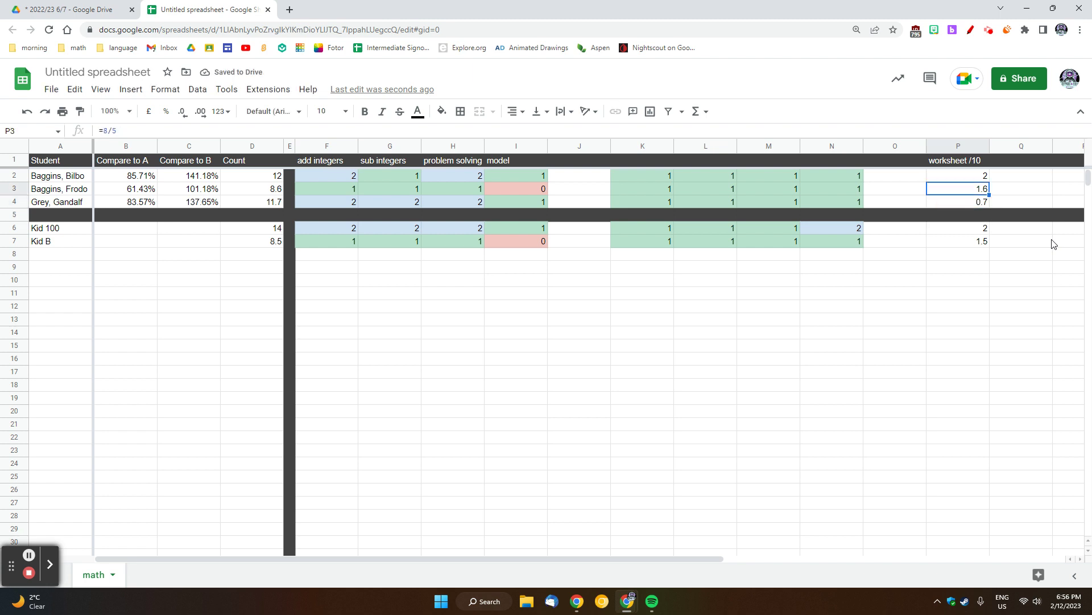
key("Down")
key("Up")
key("Down")
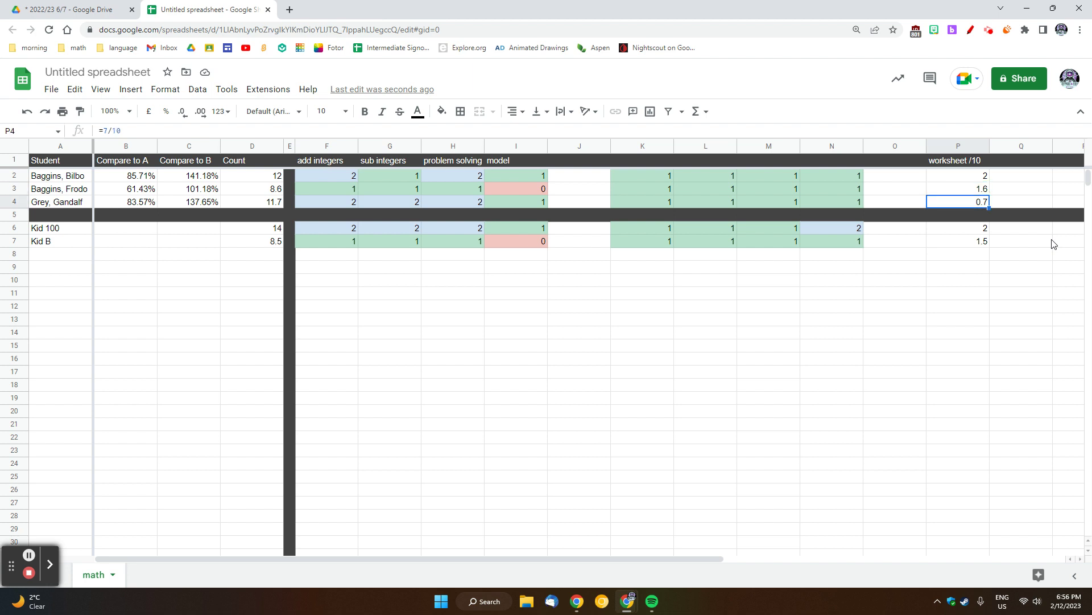
key("Return")
key("BackSpace")
key("BackSpace")
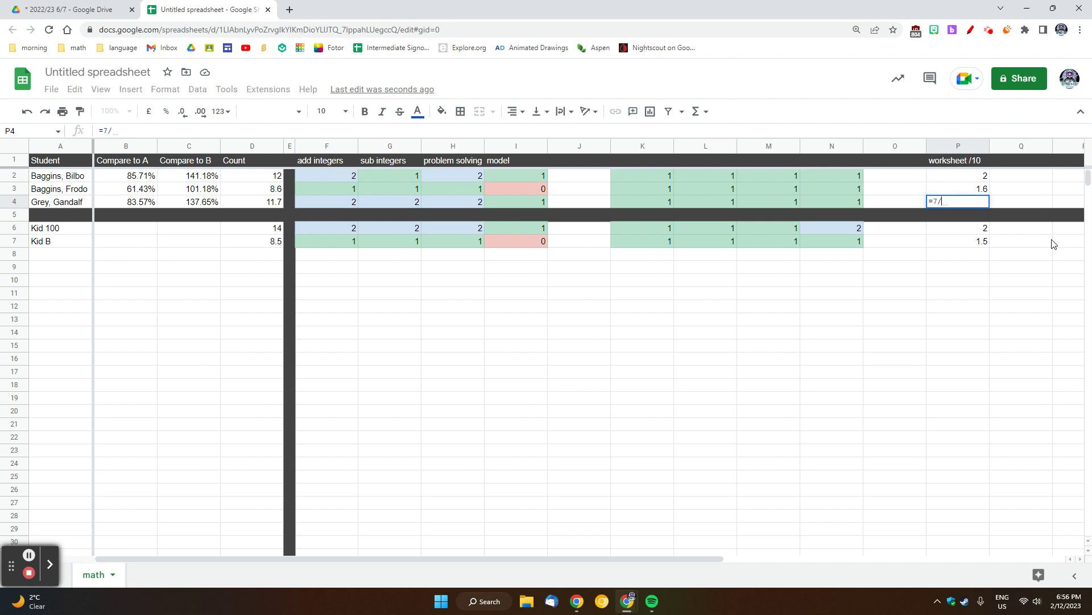
type("5")
key("ctrl+Return")
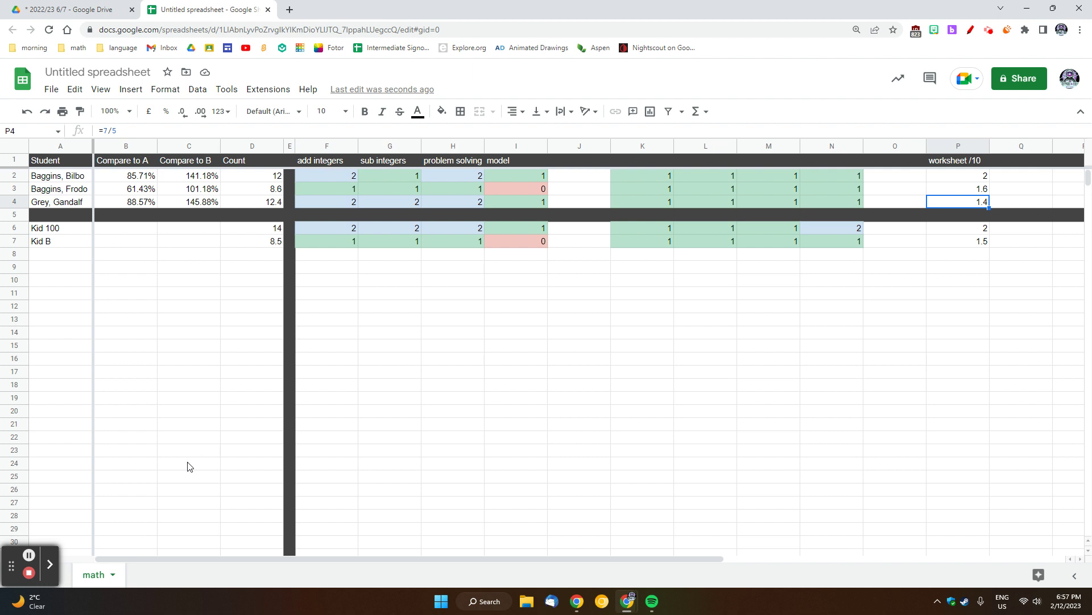
right_click(15, 202)
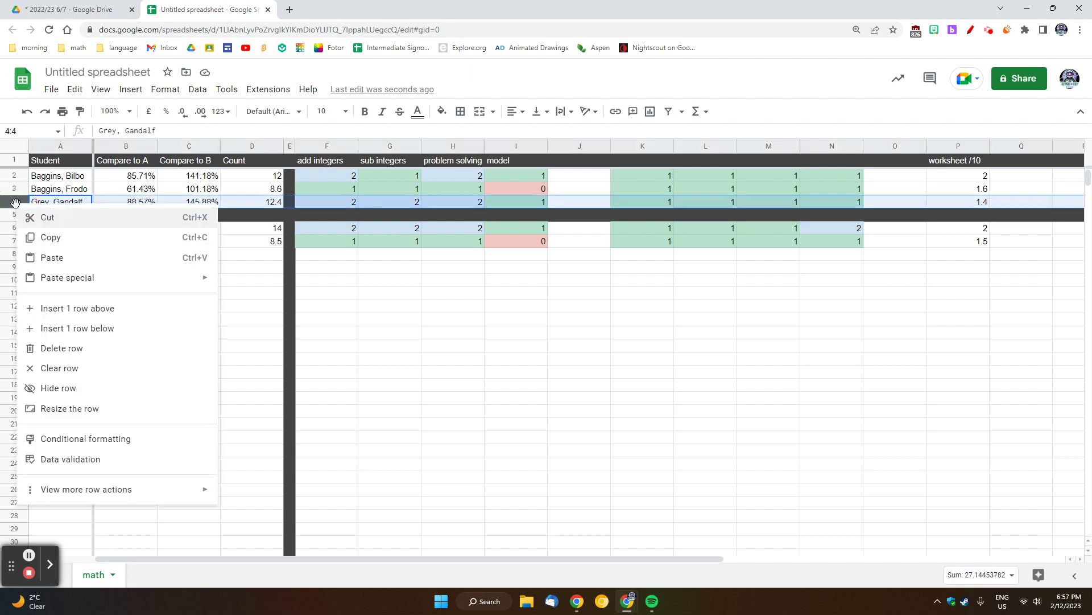
left_click(66, 333)
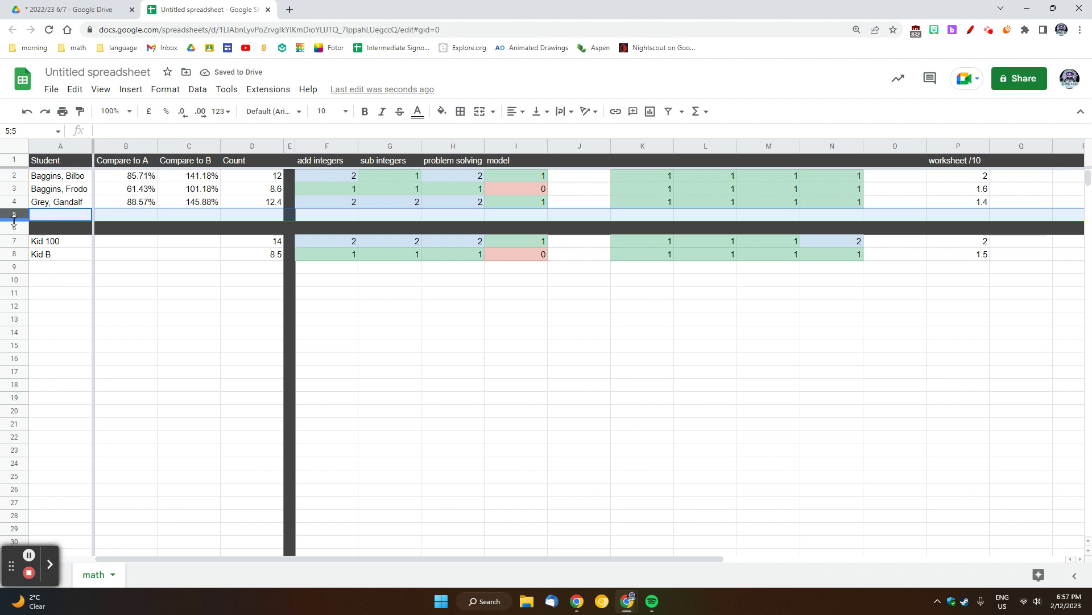
key("ctrl+z")
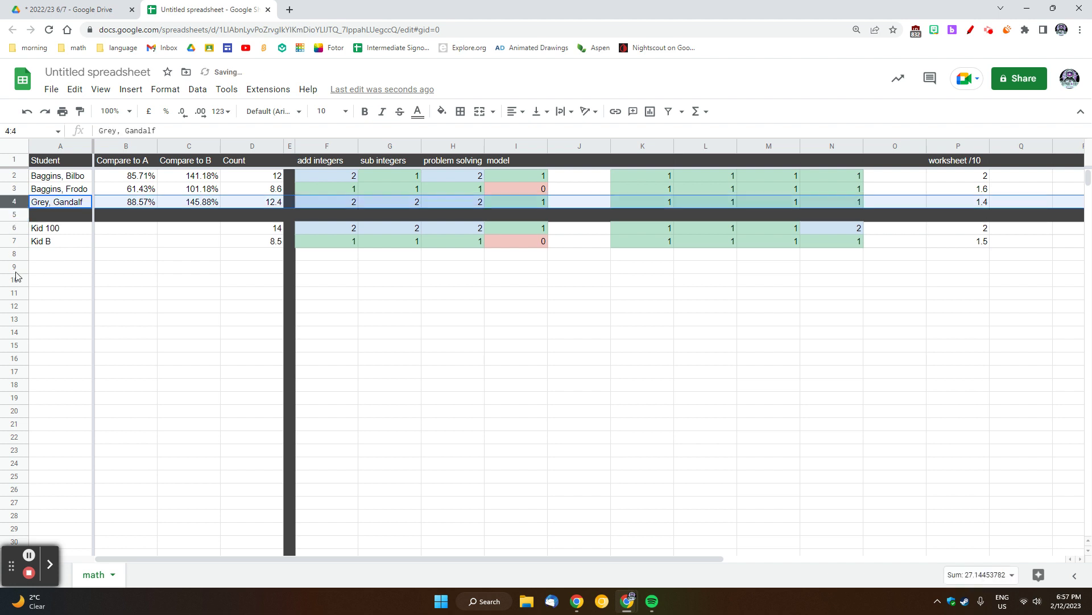
Step: Insert one blank row below row 4, above the dark separator row
right_click(19, 205)
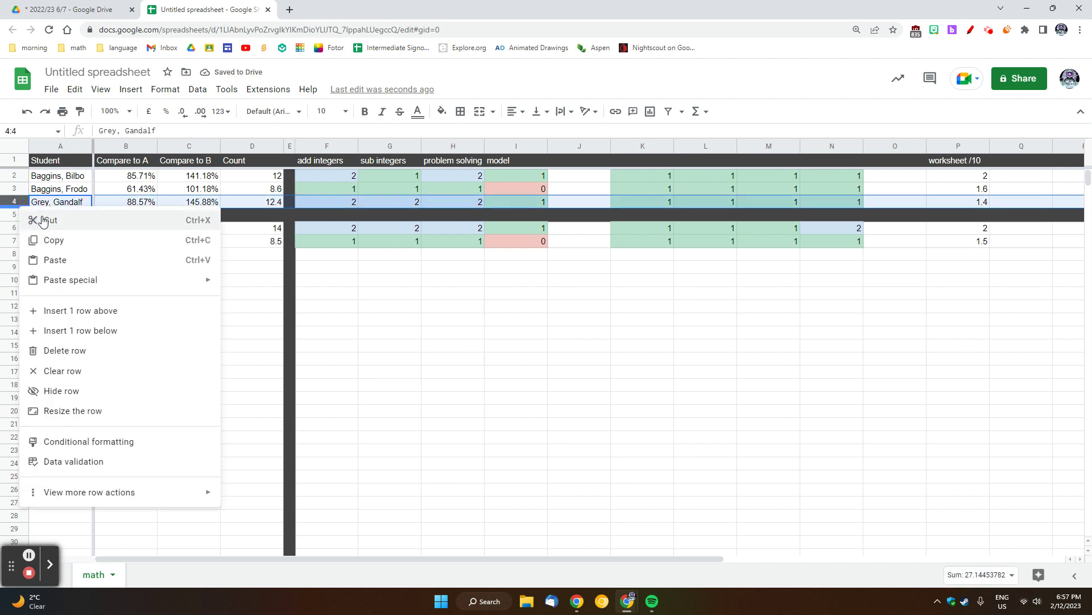
left_click(86, 331)
key("ctrl+c")
left_click(43, 204)
key("ctrl+v")
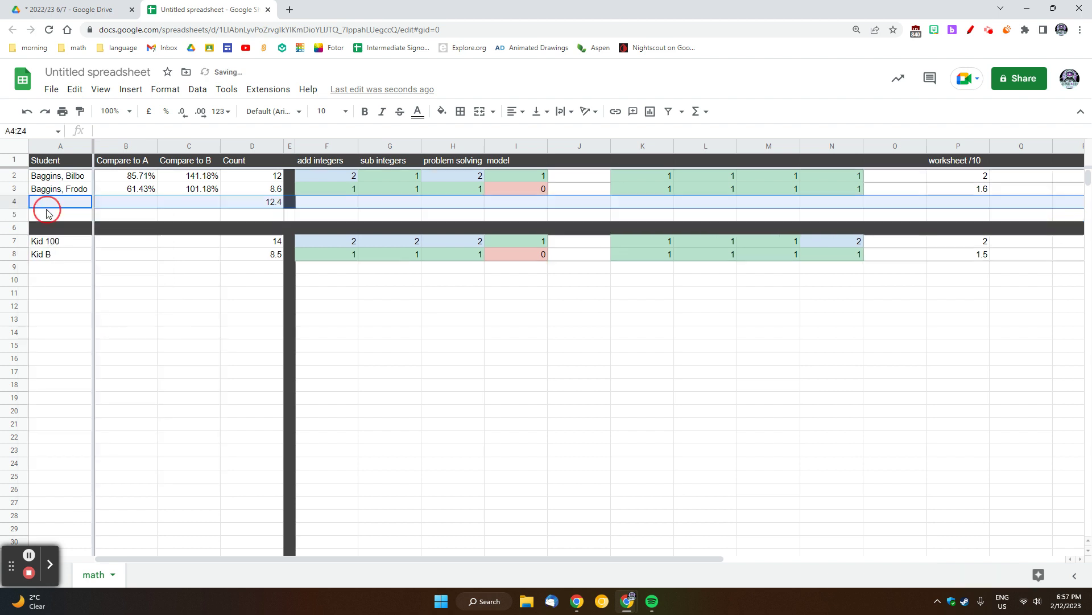
key("ctrl+z")
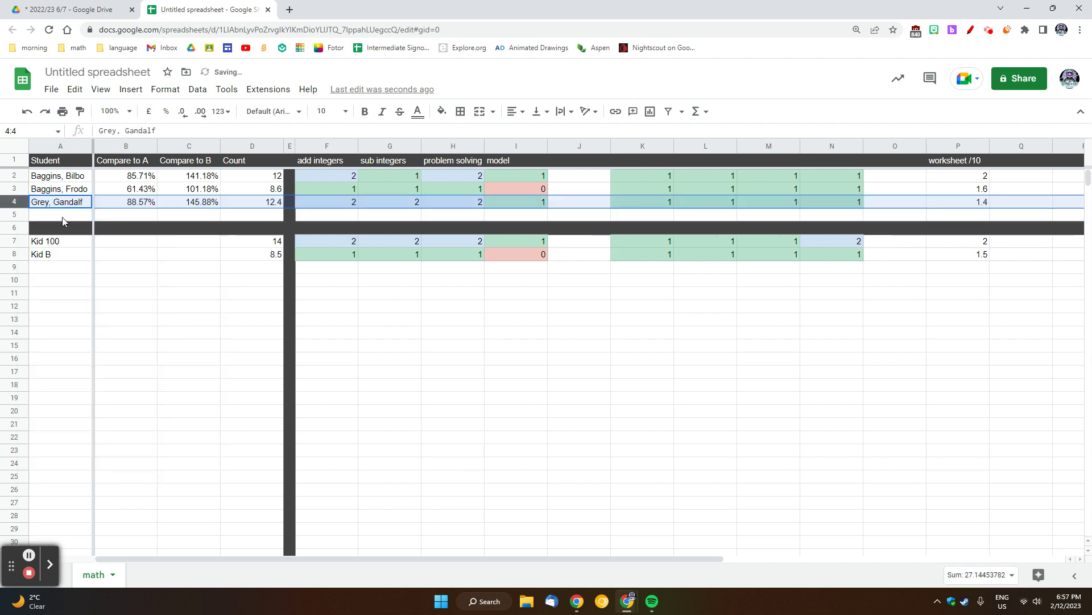
Step: Add a new student named Sauron in cell A5 of the inserted row
left_click(56, 217)
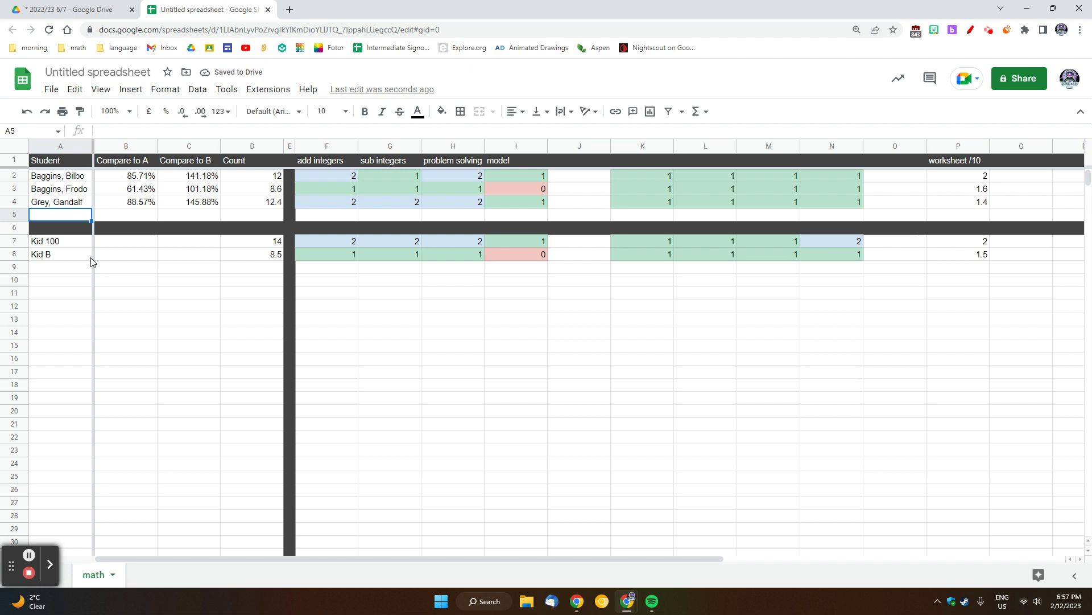
type("Sauron")
key("Return")
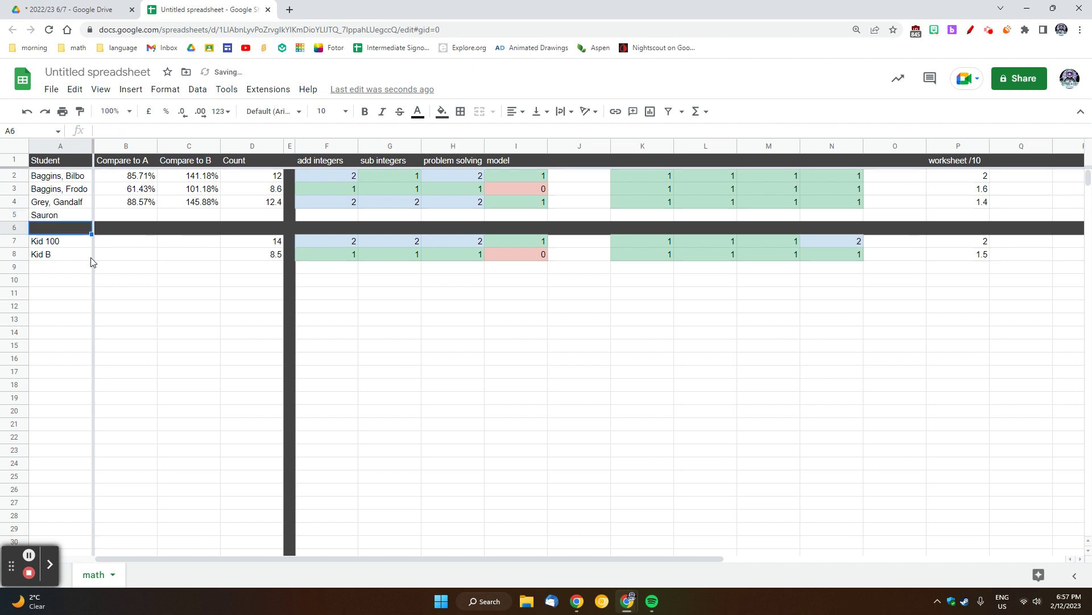
key("Right")
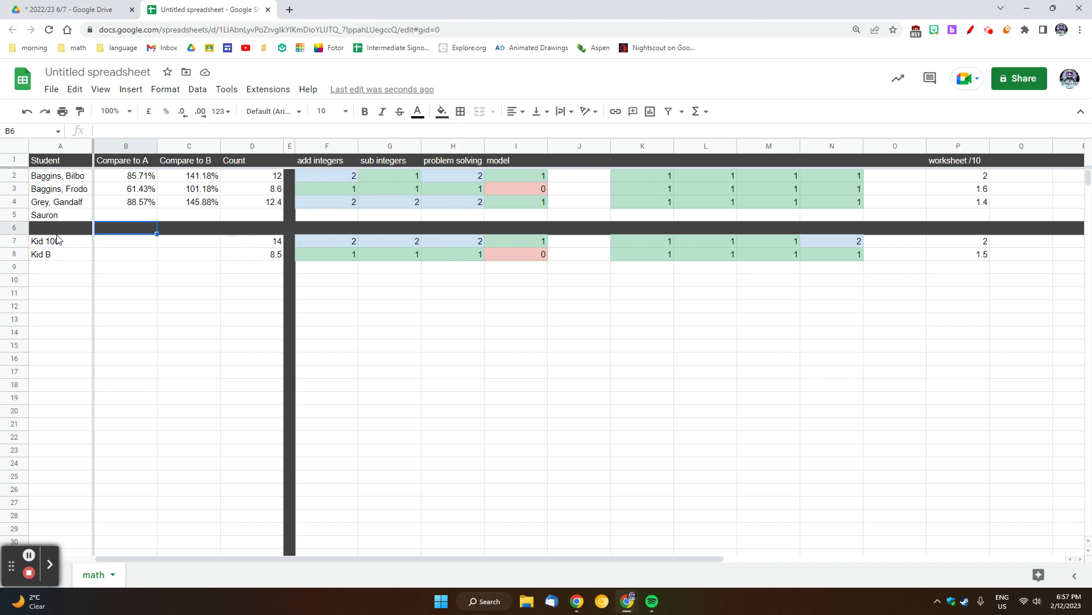
Step: Enter a score of 1 for the new student in each of the cells F5 to I5
left_click(332, 219)
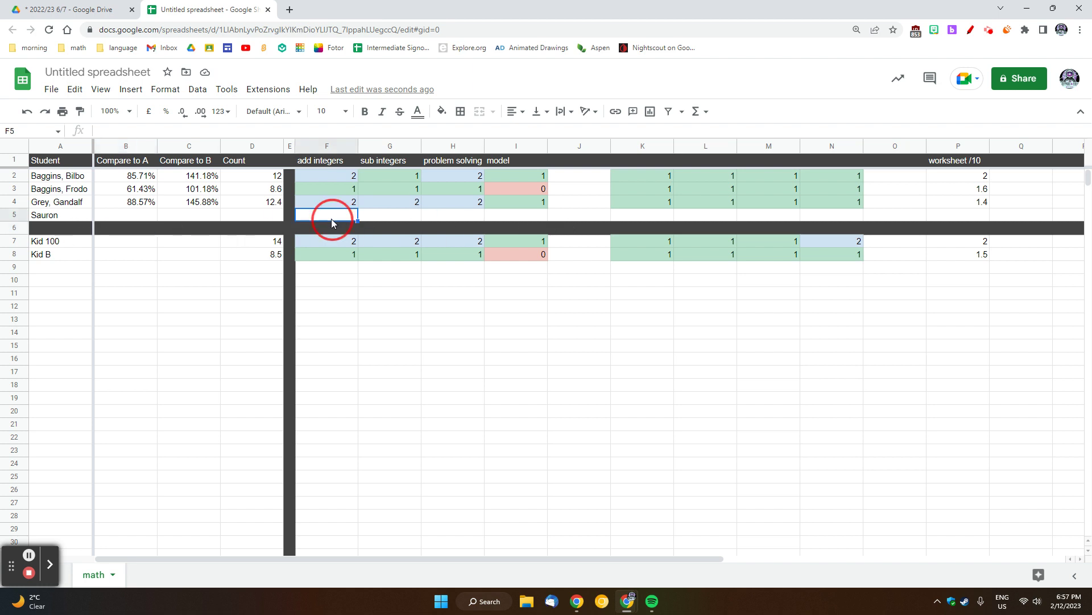
type("1")
key("Tab")
type("1")
key("Tab")
type("1")
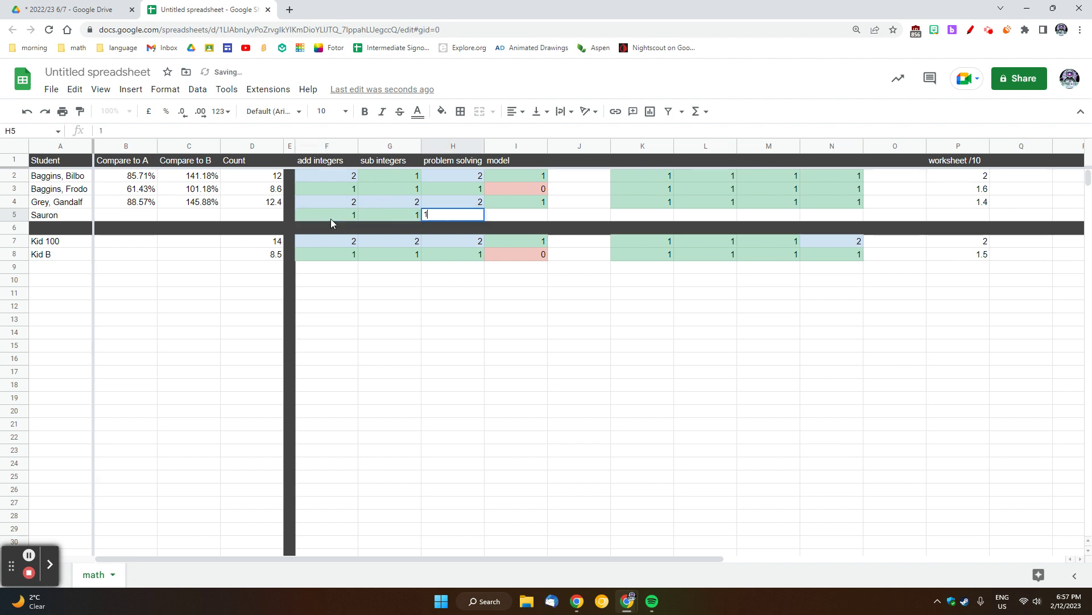
key("Tab")
type("1")
key("Tab")
Step: Enter the new student's remaining scores: 1 in each of K5 to M5 and 0 in N5
key("Tab")
type("1")
key("Tab")
type("1")
key("Tab")
type("1")
key("Tab")
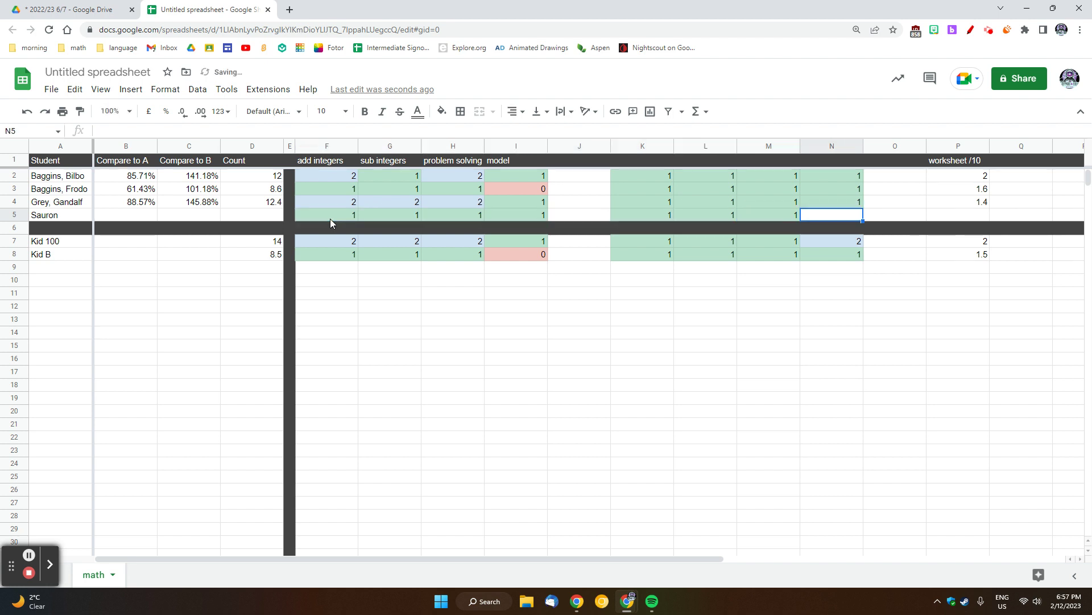
type("0")
key("Tab")
key("Tab")
key("Tab")
key("Tab")
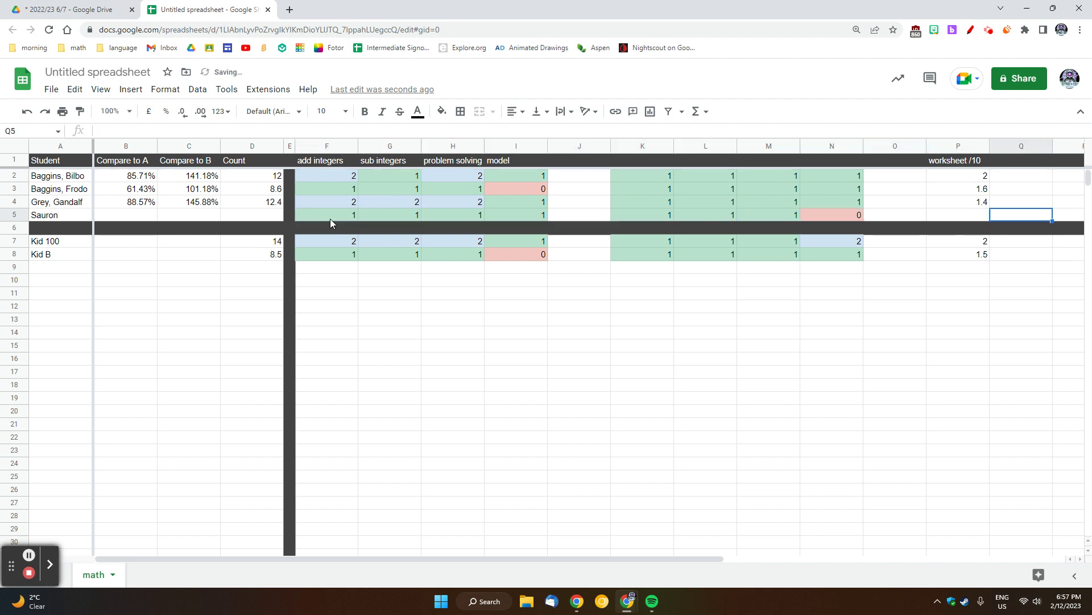
Step: Enter a worksheet score of 1 for the new student in cell P5
key("shift+Tab")
key("shift+Tab")
type("1")
key("Return")
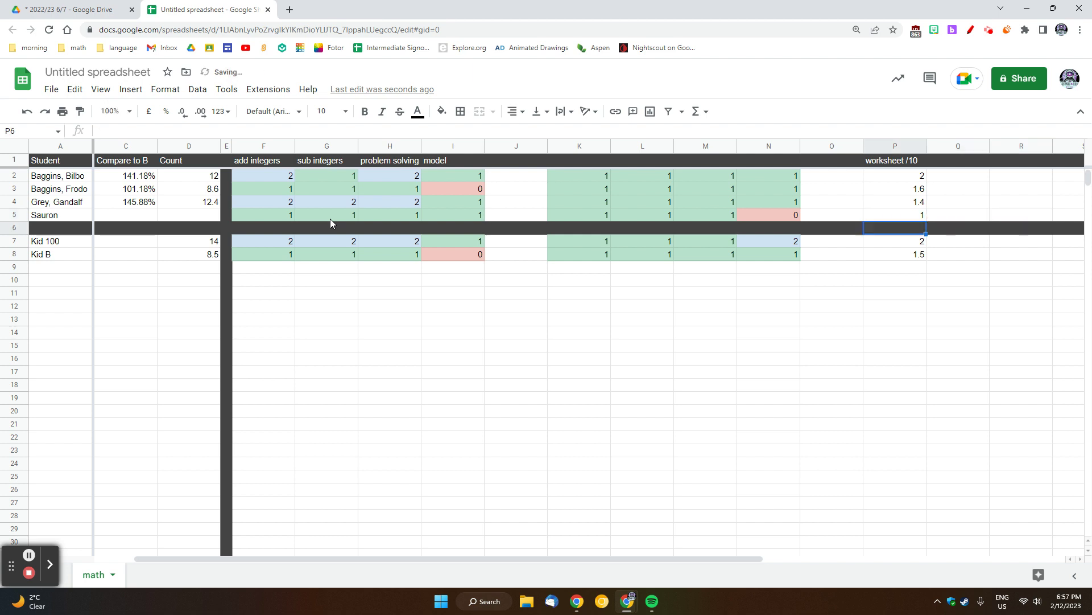
Step: Fill the Compare to A, Compare to B and Count formulas from B4:D4 down into the new student's row 5
key("Left")
key("Left")
key("Left")
key("Left")
key("Left")
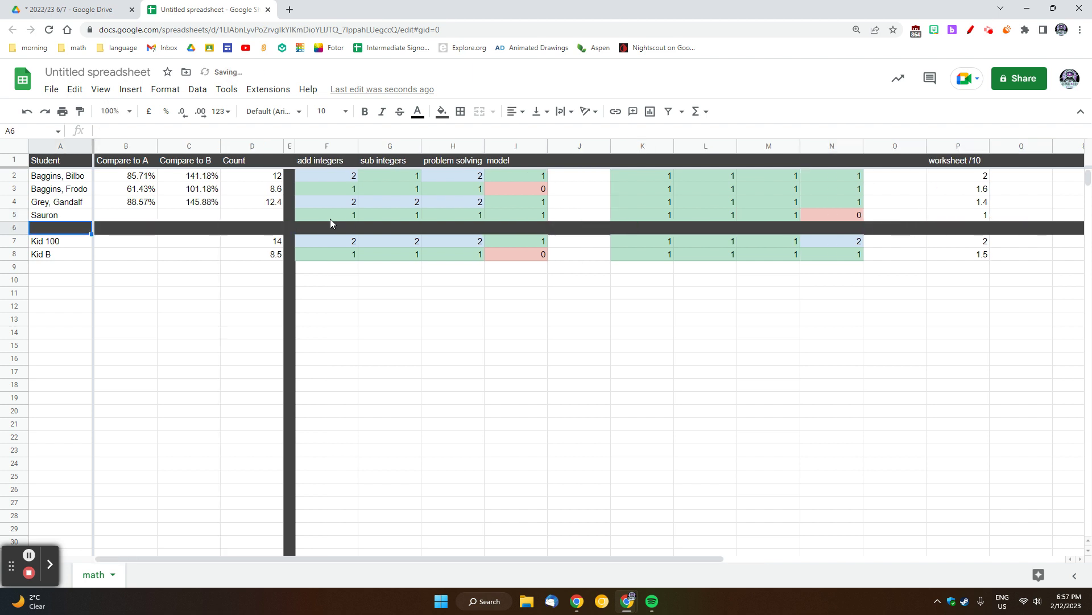
left_click_drag(146, 202, 276, 223)
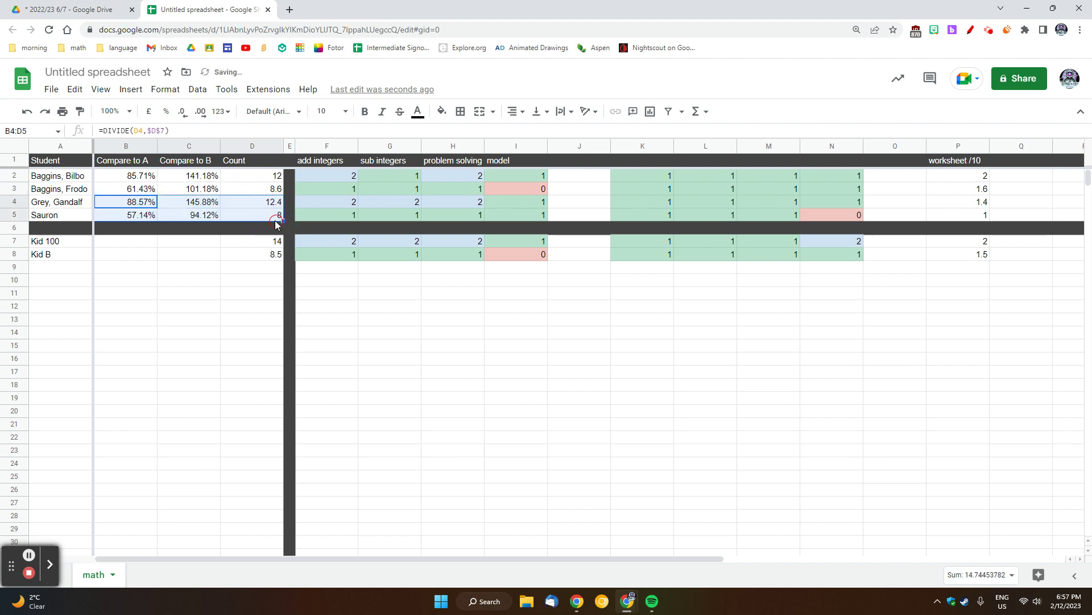
left_click(212, 345)
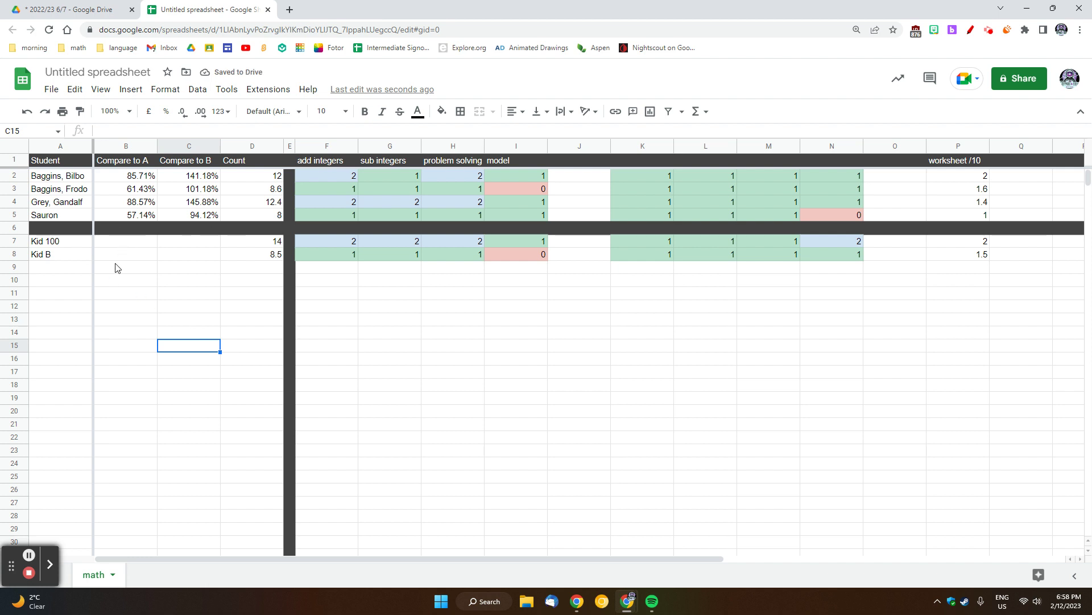
Step: Examine the new student's comparison formulas in row 5 and the Count formula for Kid 100
left_click(208, 215)
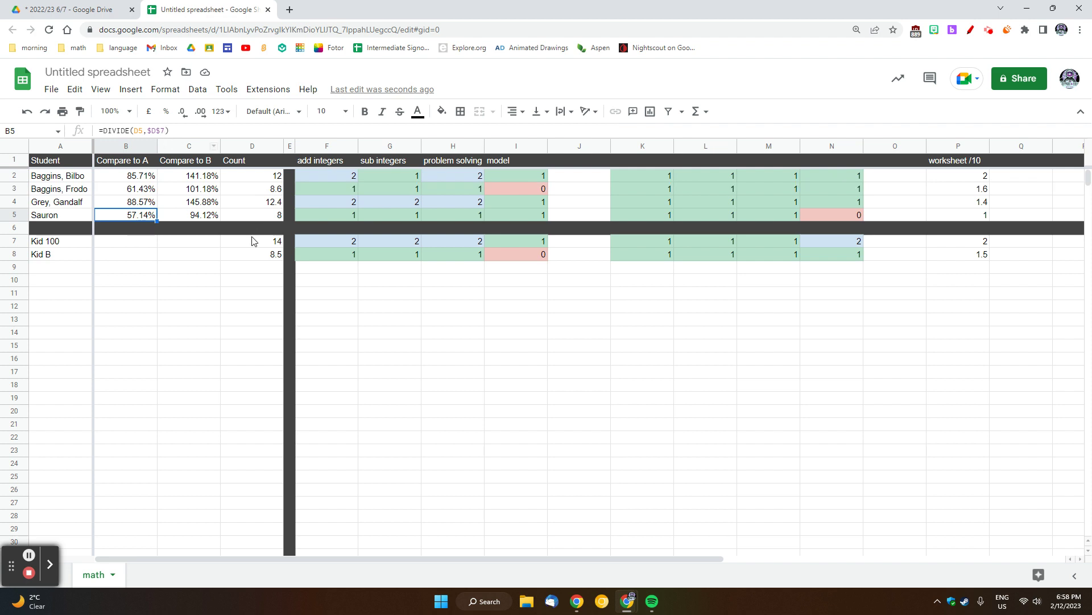
left_click(271, 243)
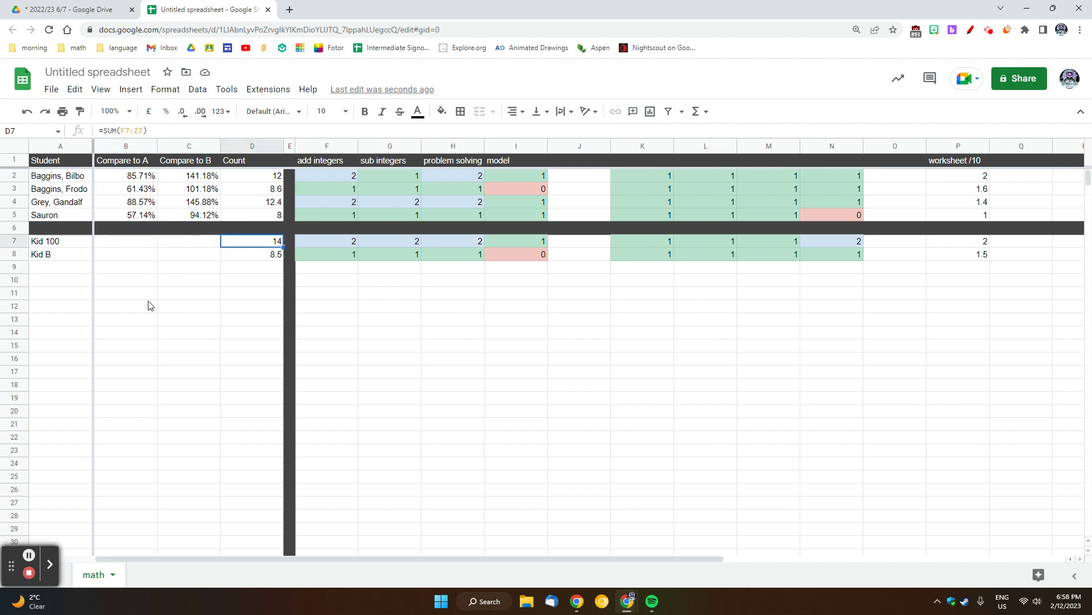
left_click_drag(194, 215, 190, 203)
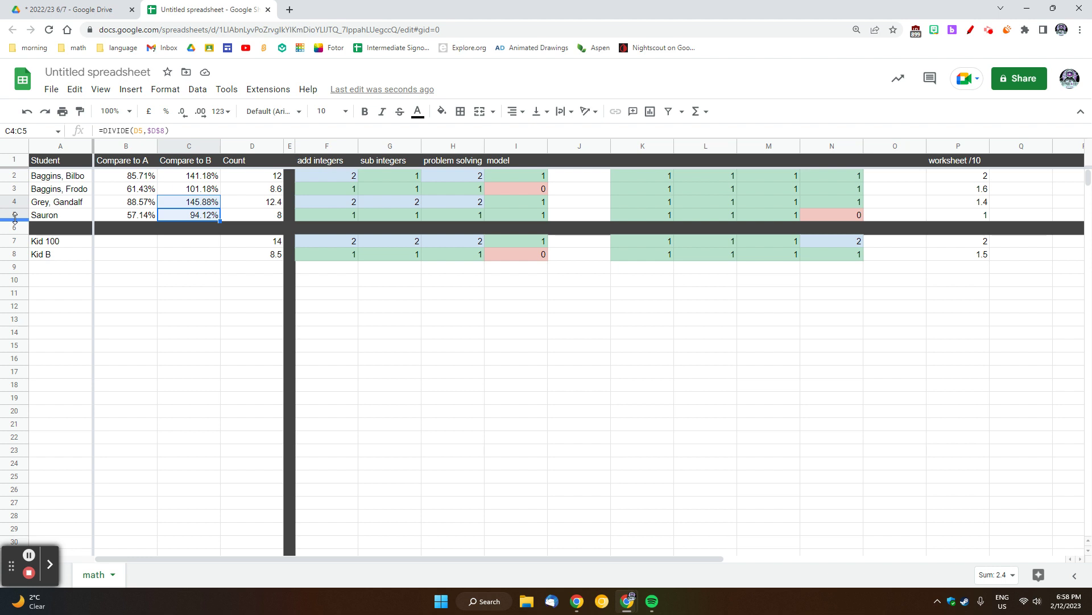
left_click(127, 295)
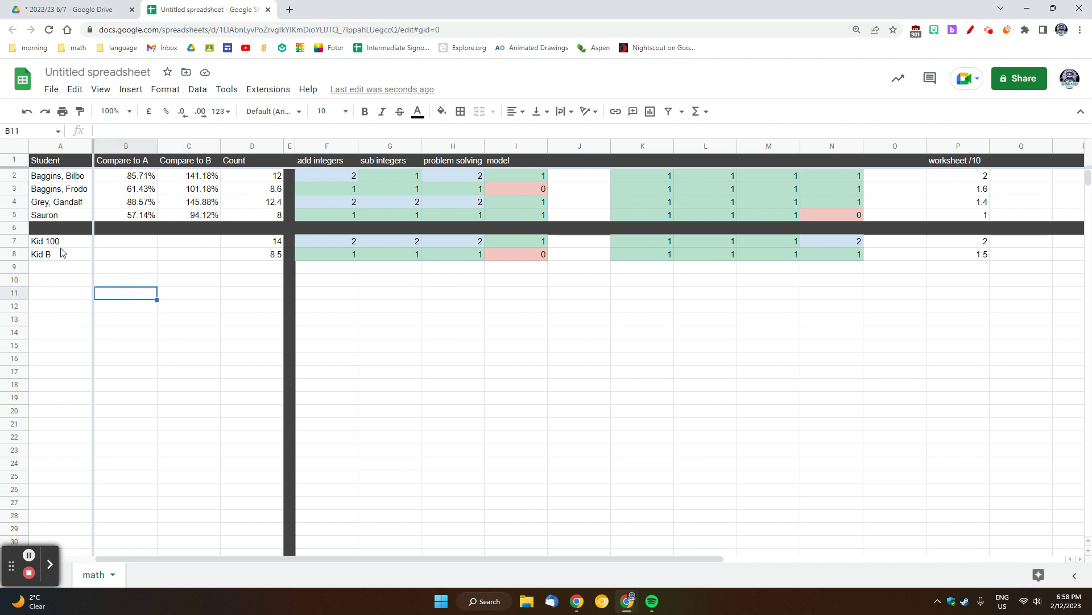
Step: Delete the new student's entire row 5
left_click(14, 216)
right_click(14, 215)
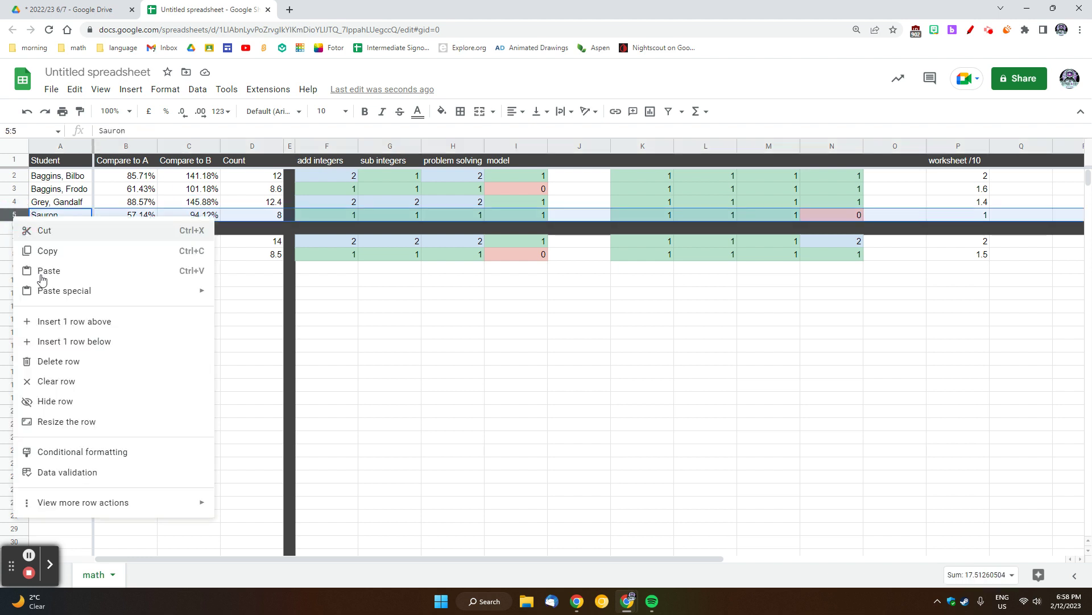
left_click(66, 360)
left_click(177, 321)
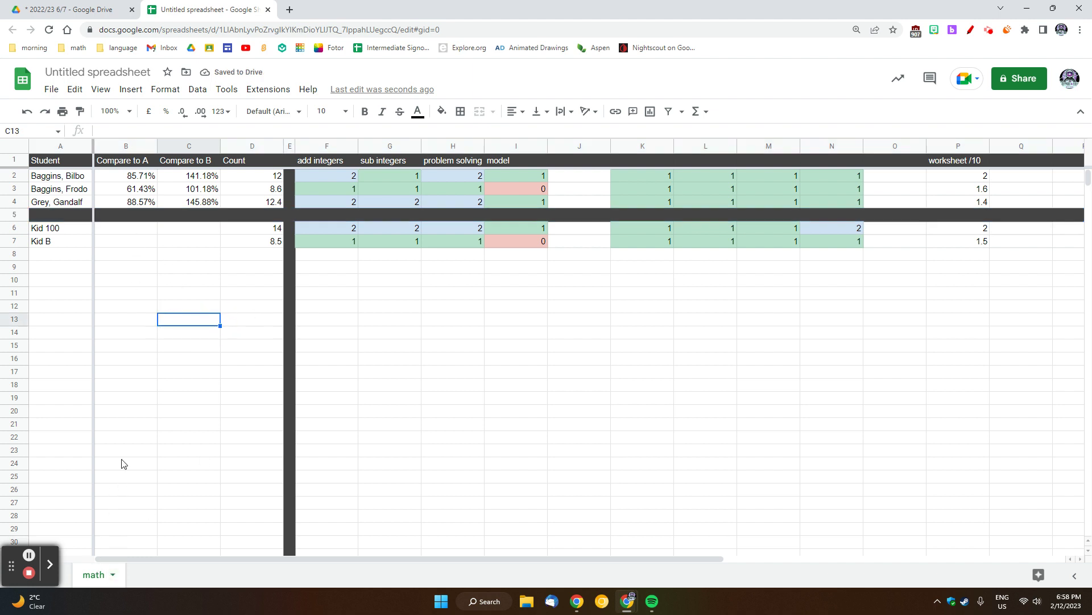
Step: Duplicate the math sheet and rename the copy as health
left_click(112, 575)
left_click(111, 376)
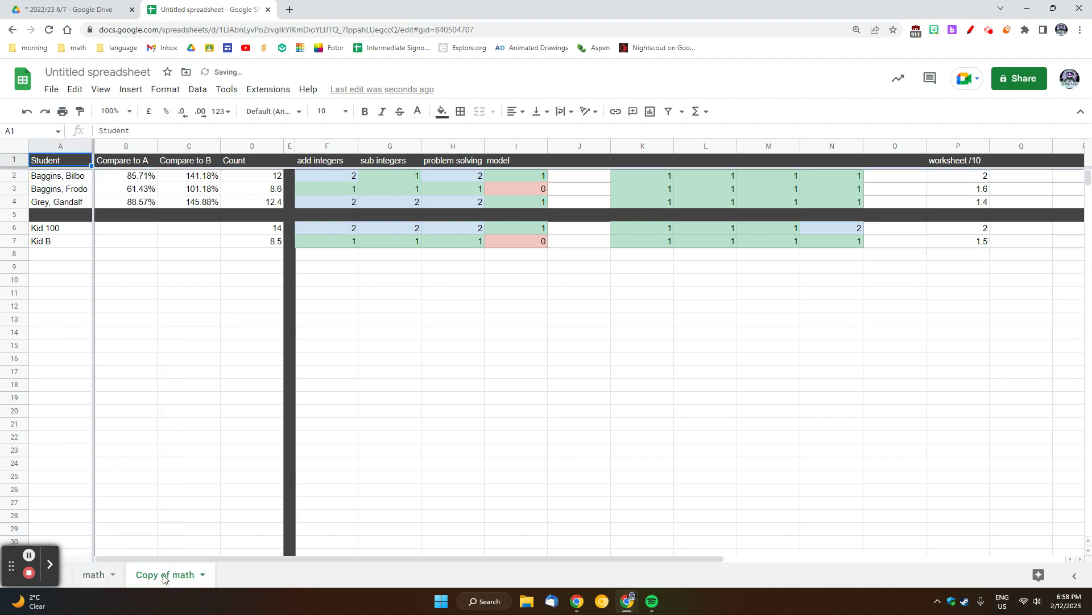
right_click(163, 576)
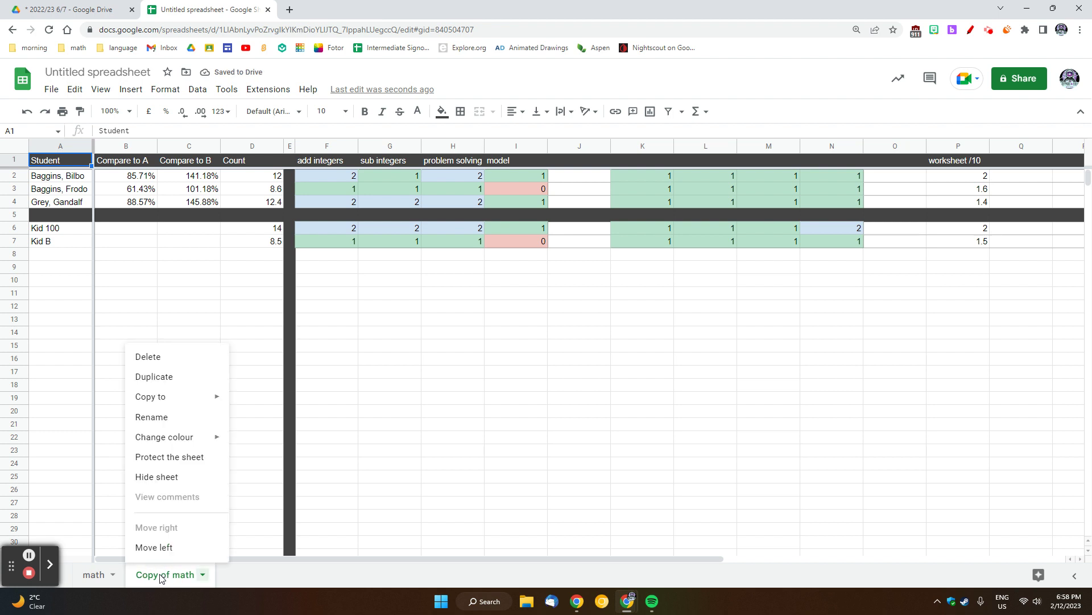
left_click(175, 423)
type("health")
key("Return")
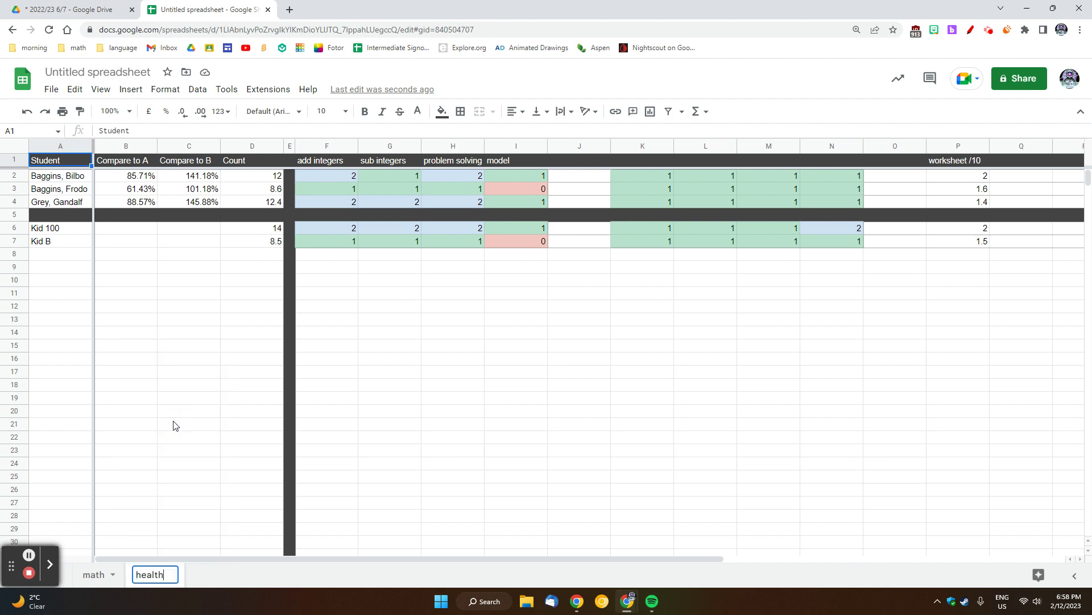
left_click_drag(175, 426, 176, 404)
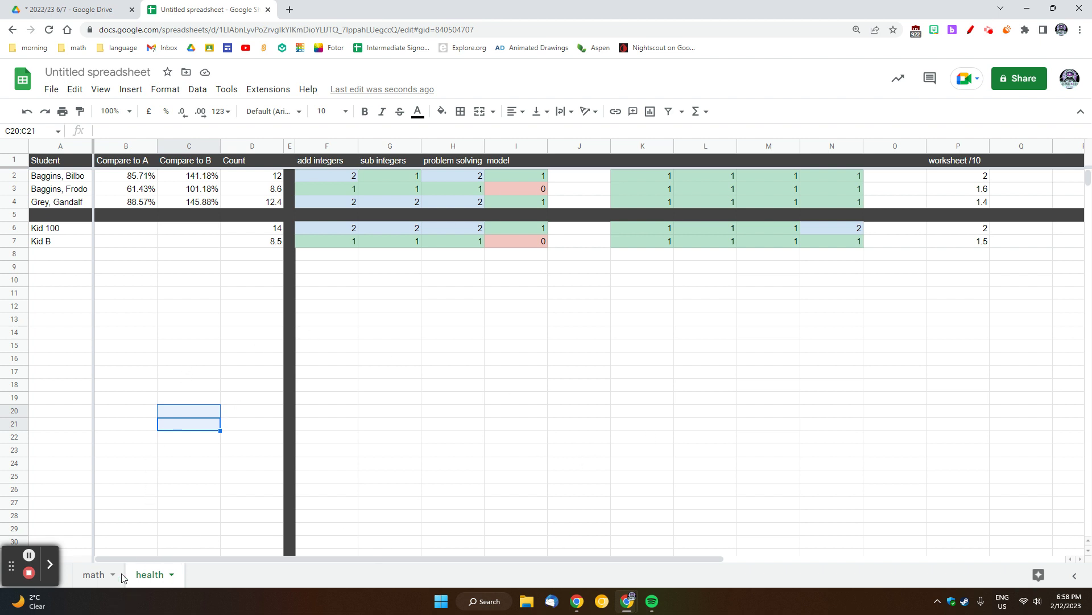
mouse_move(47, 562)
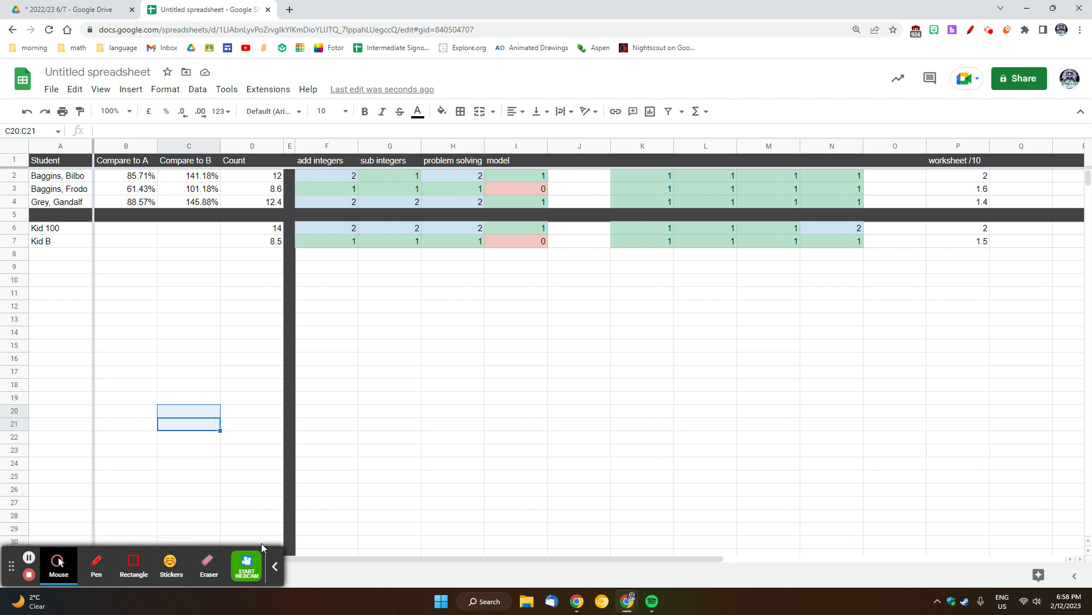